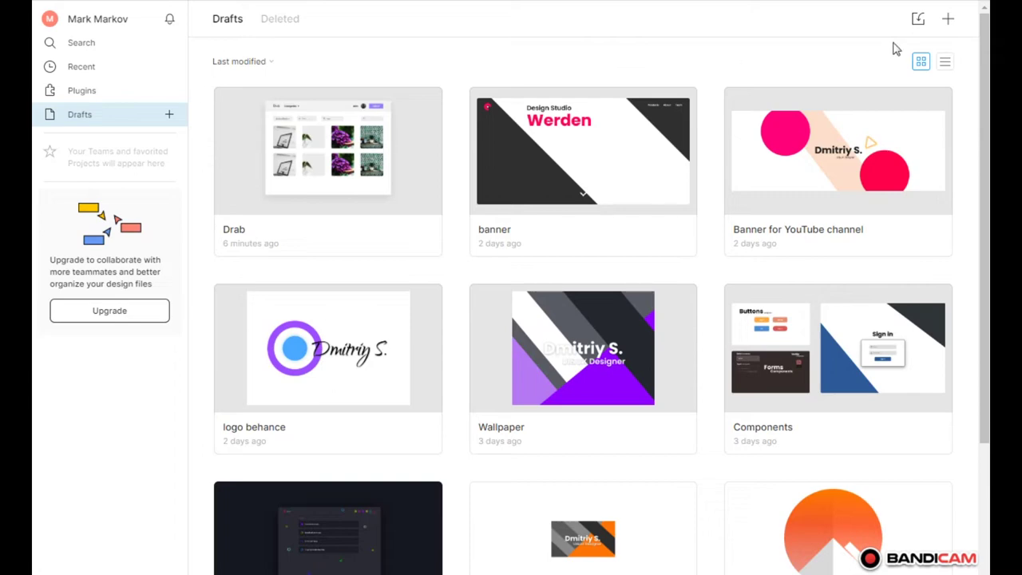
Create a new design file with an 800×600 frame, naming both the frame and file Drab
left_click(948, 18)
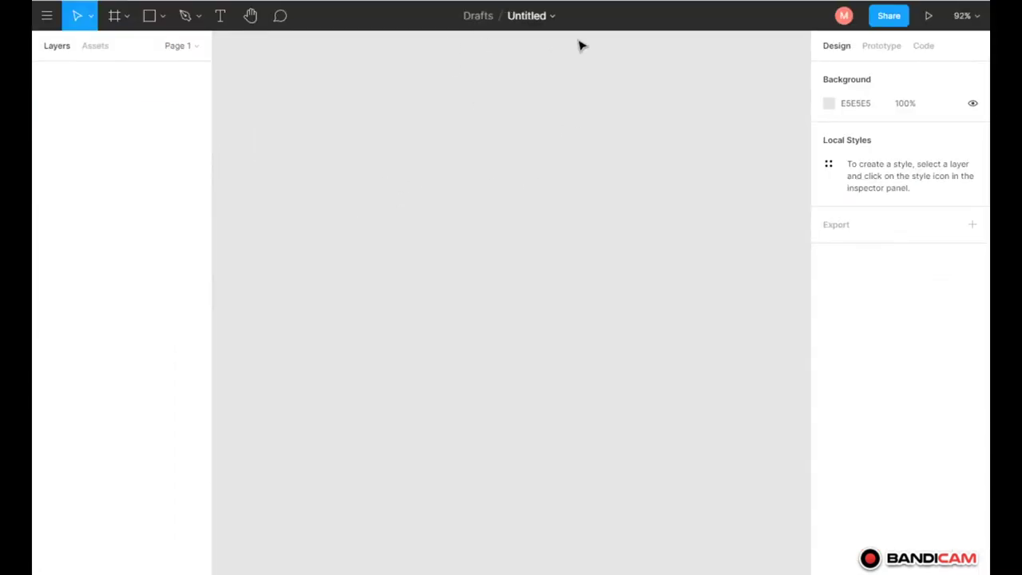
key("f")
left_click(870, 399)
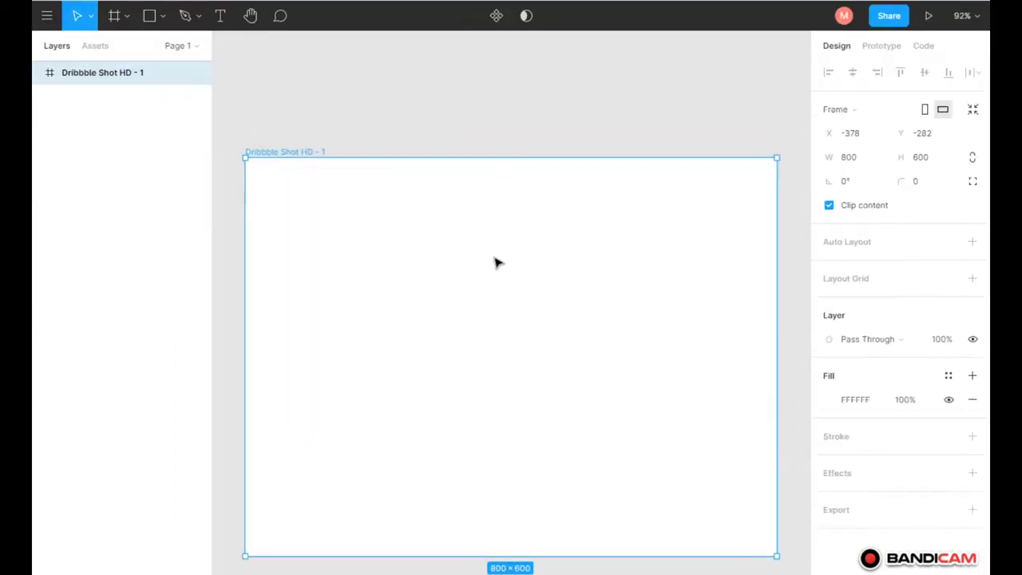
double_click(102, 72)
type("Drab")
left_click(519, 16)
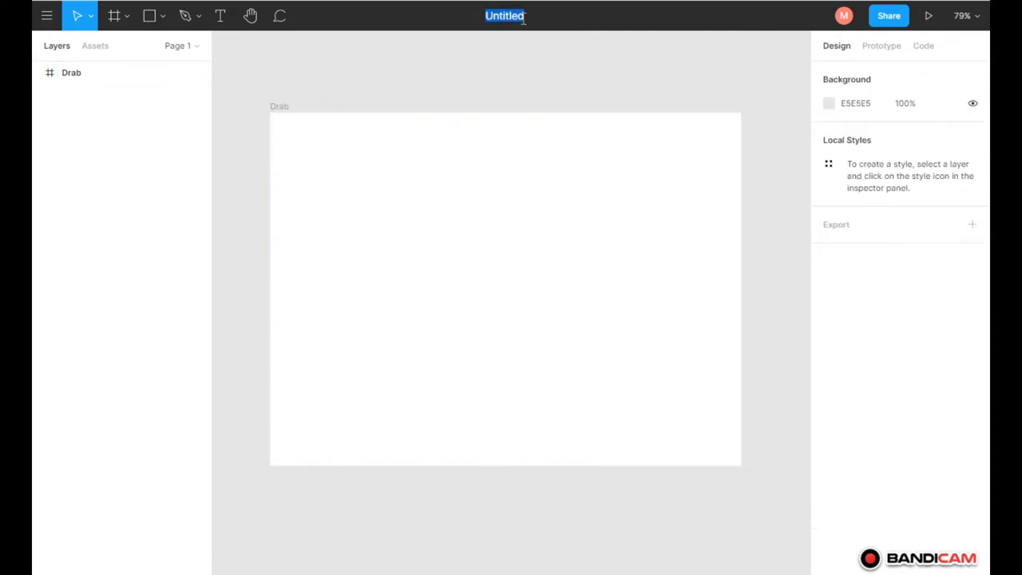
Draw a light grey header bar across the top of the frame
key("r")
left_click_drag(232, 101, 719, 150)
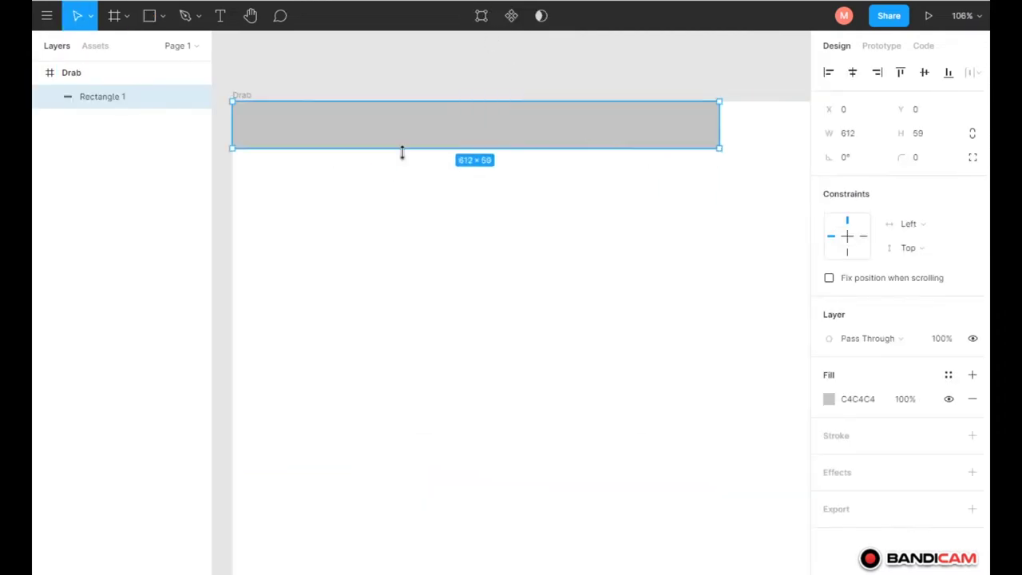
left_click(552, 167)
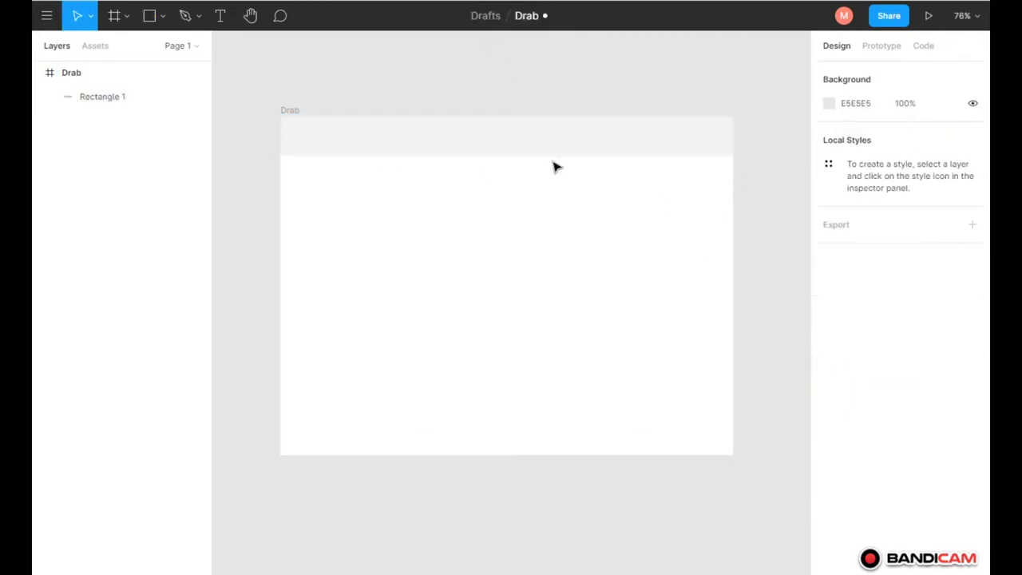
Give the Drab frame a corner radius of 10 and a drop shadow
left_click(119, 74)
left_click(926, 190)
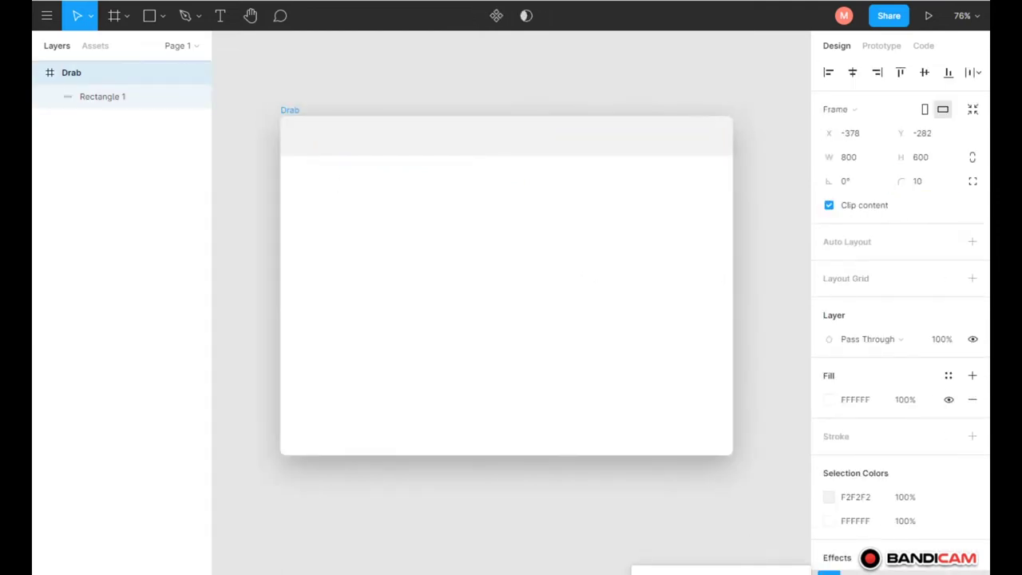
left_click(703, 501)
scroll(311, 150, "up", 3)
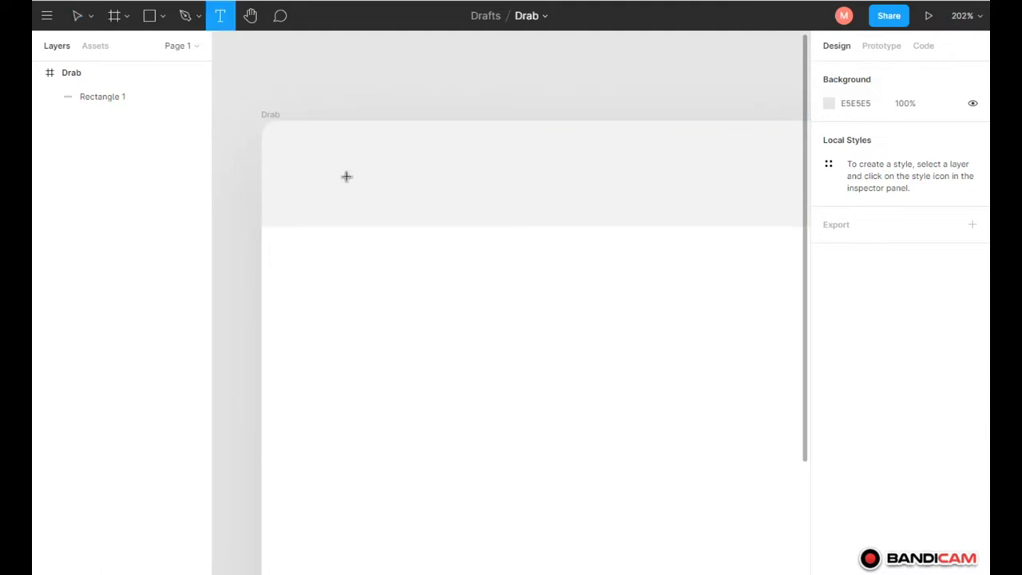
Draw a 700-wide transparent bar across the header
key("v")
key("shift+1")
key("r")
left_click_drag(293, 139, 650, 173)
type("700")
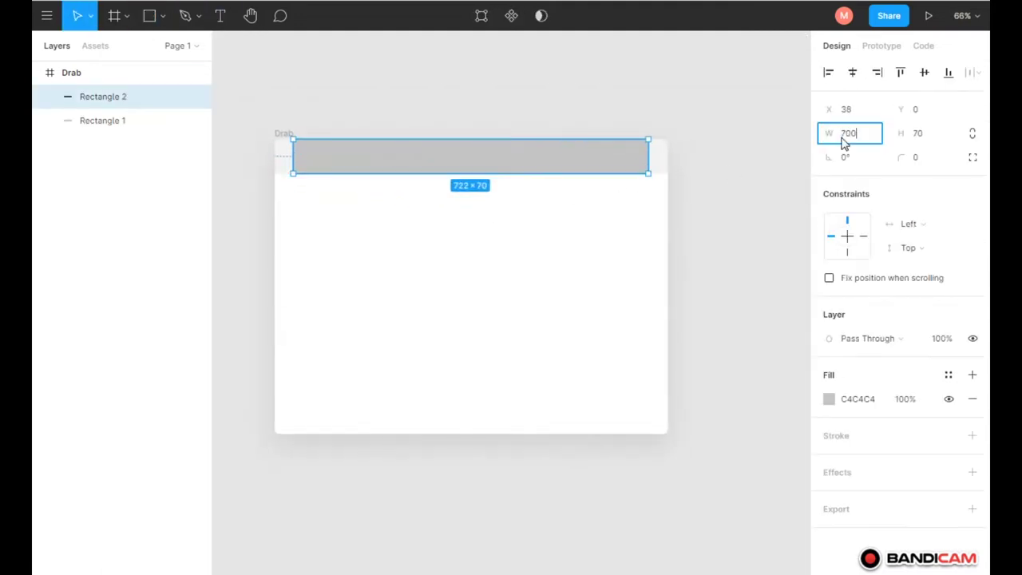
key("Return")
left_click(905, 399)
type("10")
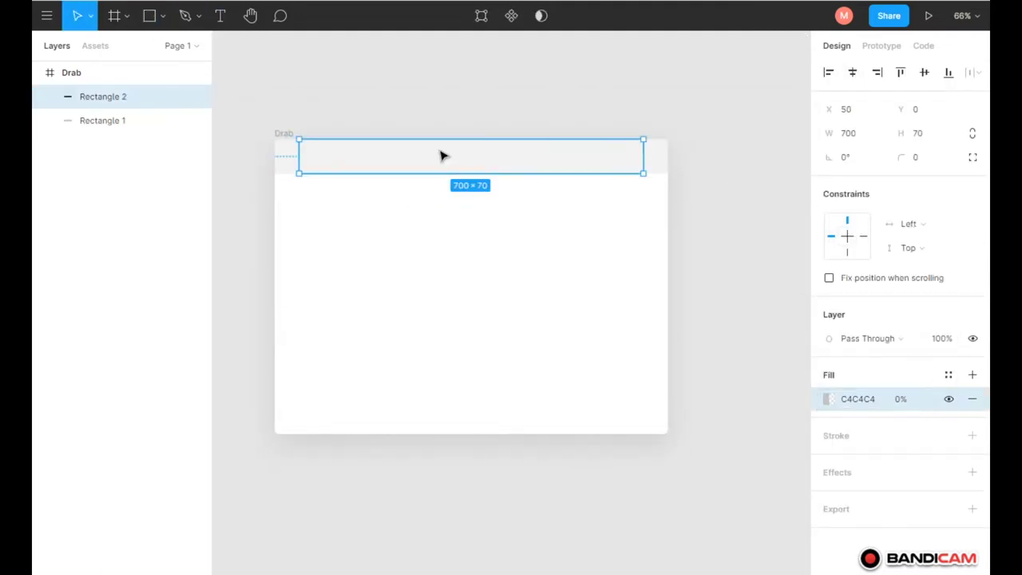
scroll(251, 73, "up", 5)
Add the 'Drab' logo text in the header, set in Reem Kufi at size 20
key("t")
left_click(311, 163)
type("D")
left_click(947, 423)
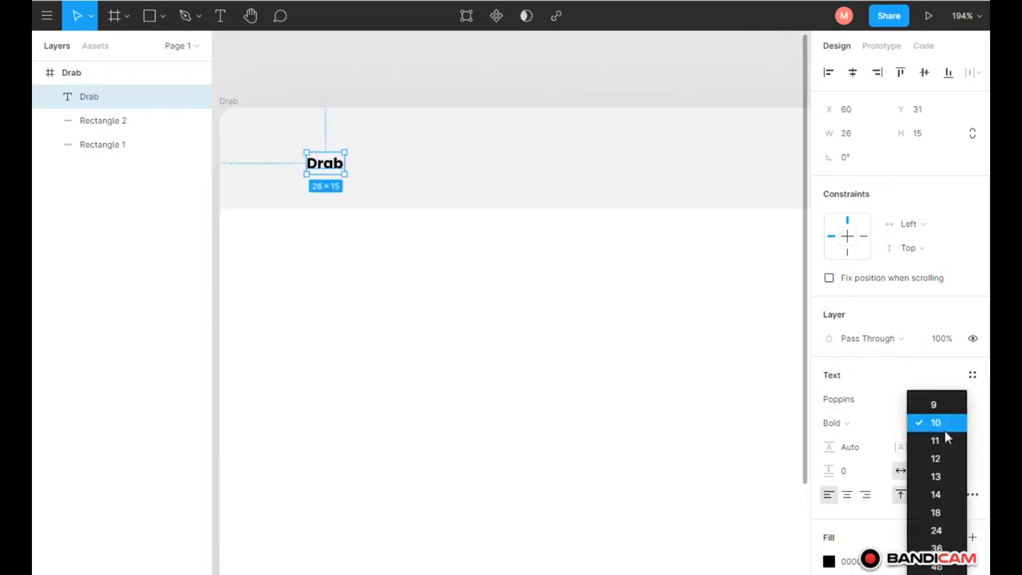
left_click(931, 425)
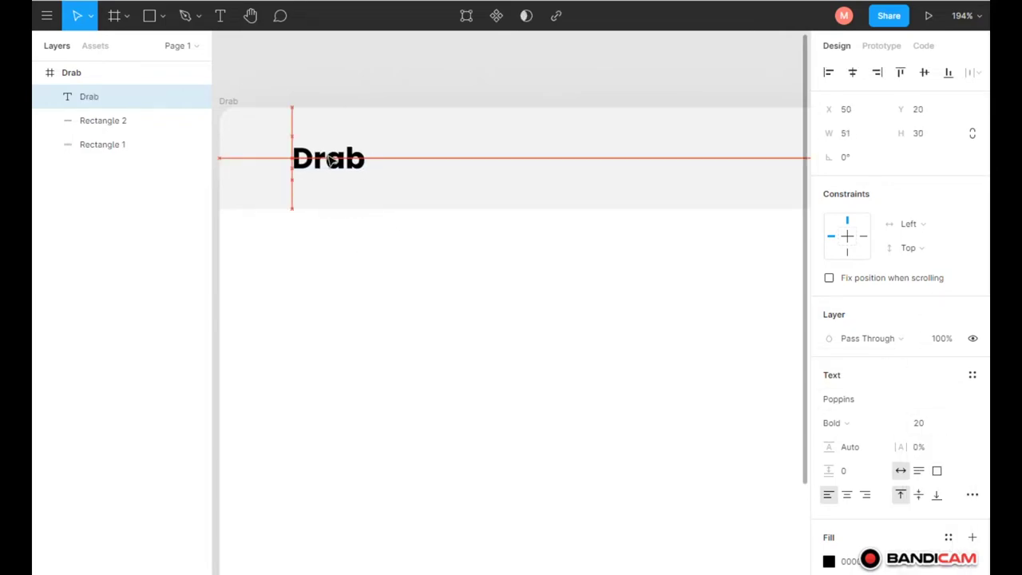
left_click(938, 408)
scroll(827, 363, "down", 10)
scroll(828, 356, "down", 10)
scroll(894, 368, "down", 10)
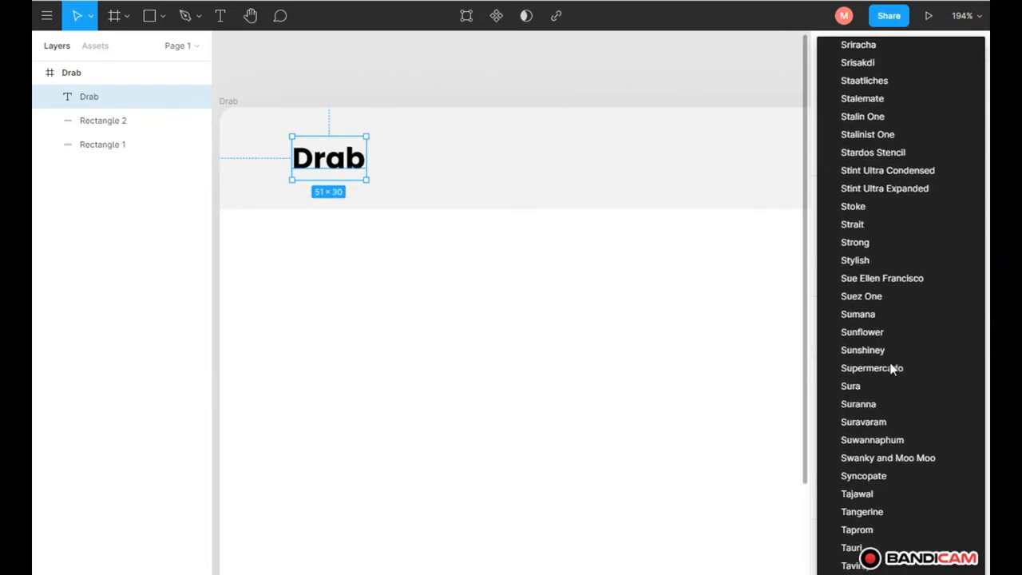
scroll(883, 421, "down", 10)
scroll(883, 421, "up", 10)
key("Escape")
type("Reem Kufi")
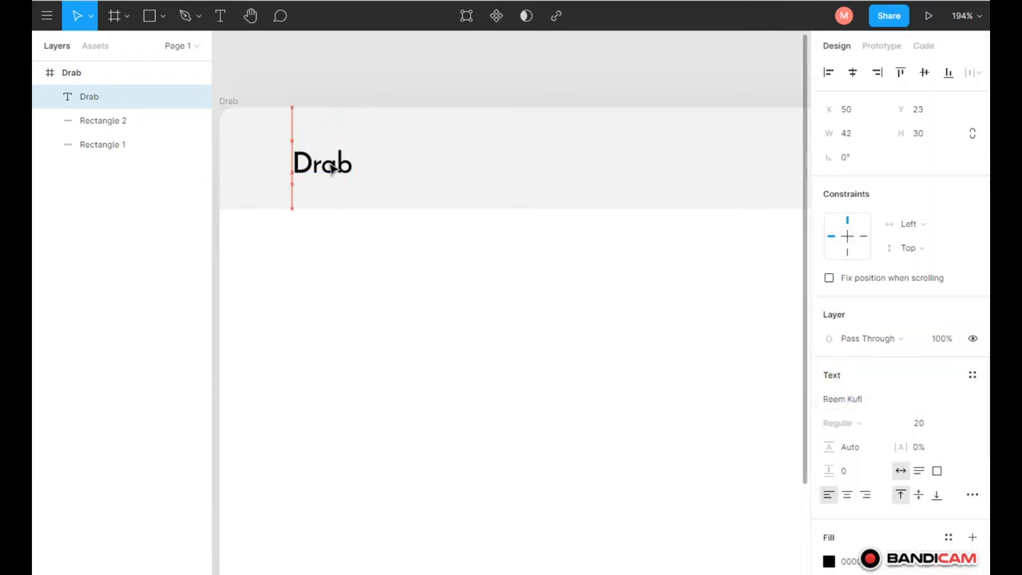
key("Escape")
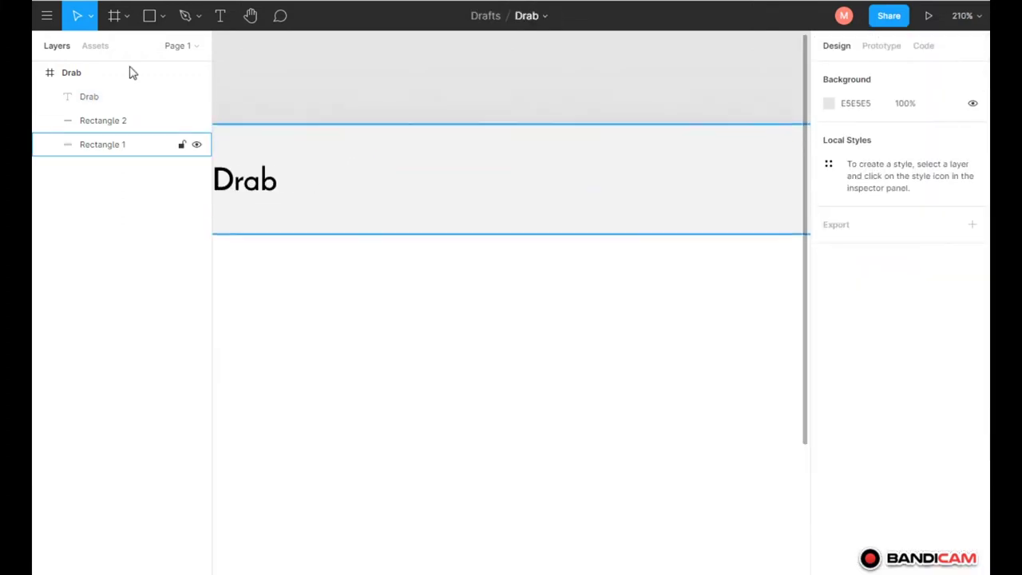
Add a 'Categories' label level with the logo and draw a grey box at the header's right
left_click(360, 182)
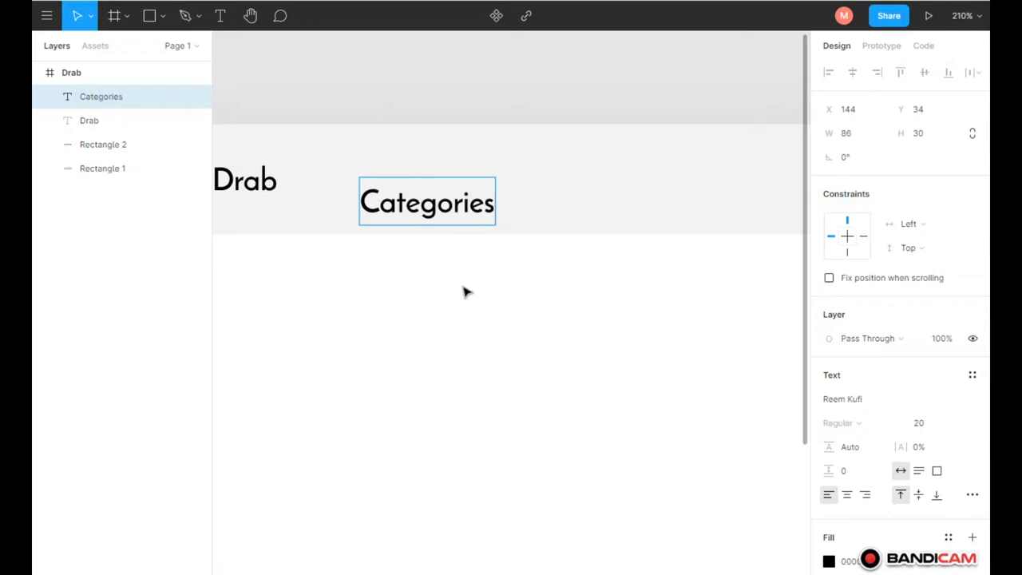
scroll(296, 213, "down", 5)
left_click(347, 160)
scroll(338, 205, "up", 5)
left_click_drag(391, 254, 362, 232)
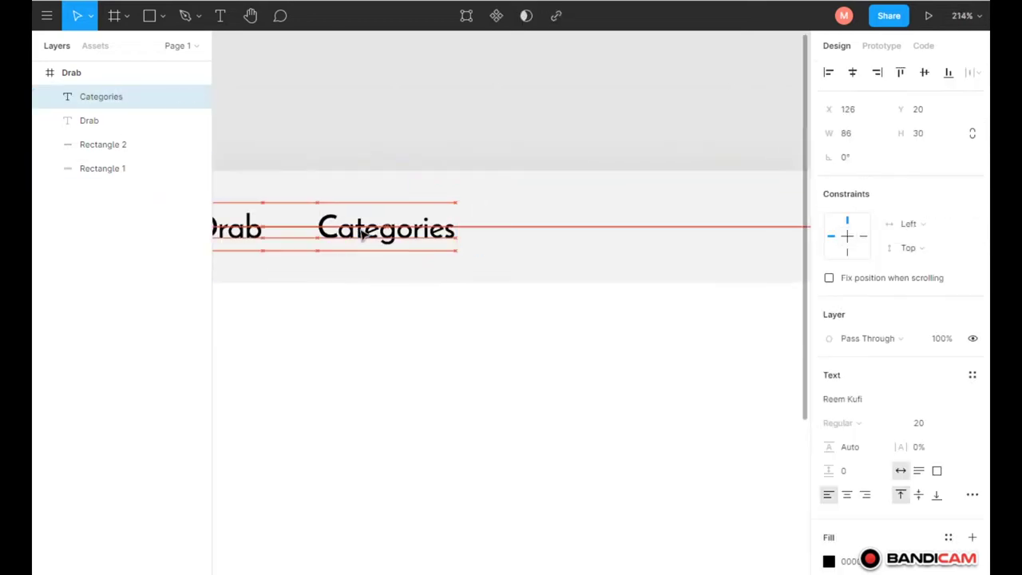
scroll(285, 180, "down", 5)
left_click(285, 180)
scroll(365, 183, "up", 5)
scroll(551, 216, "down", 5)
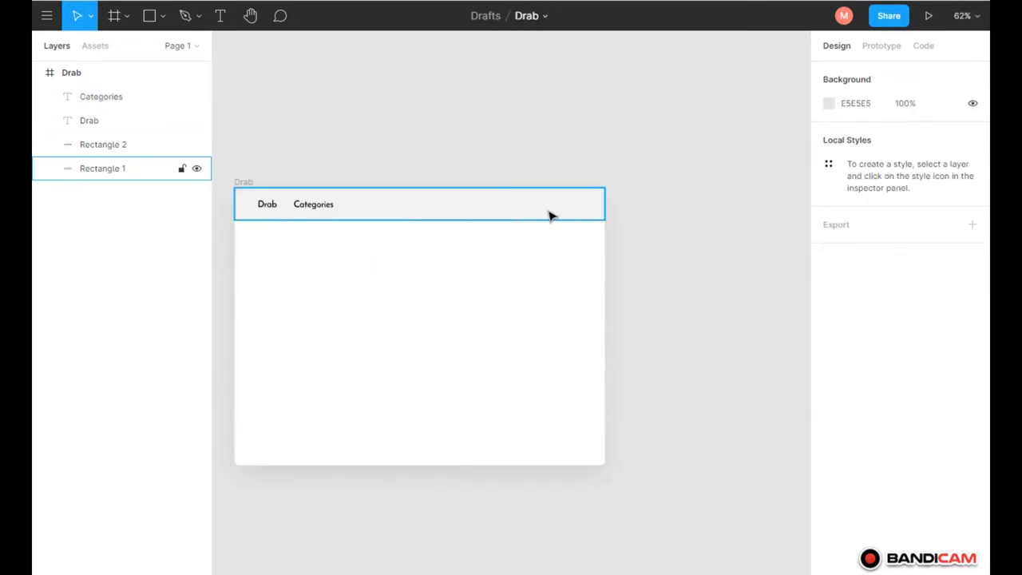
scroll(551, 216, "up", 3)
left_click_drag(516, 196, 595, 217)
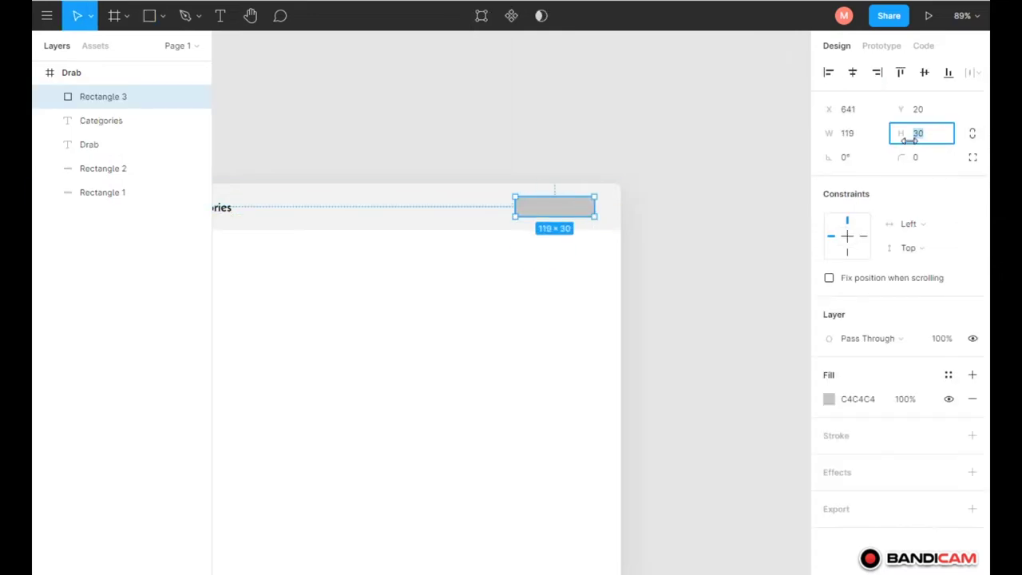
Fill the header's right-hand box with purple #8A80F8
left_click(417, 237)
left_click(590, 204)
scroll(591, 204, "up", 3)
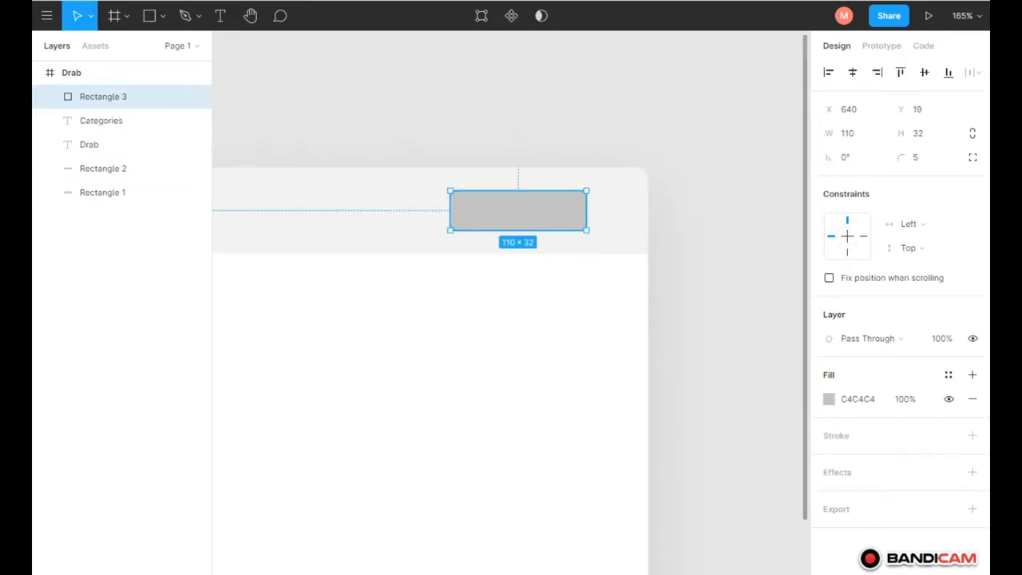
scroll(662, 188, "down", 3)
left_click(70, 73)
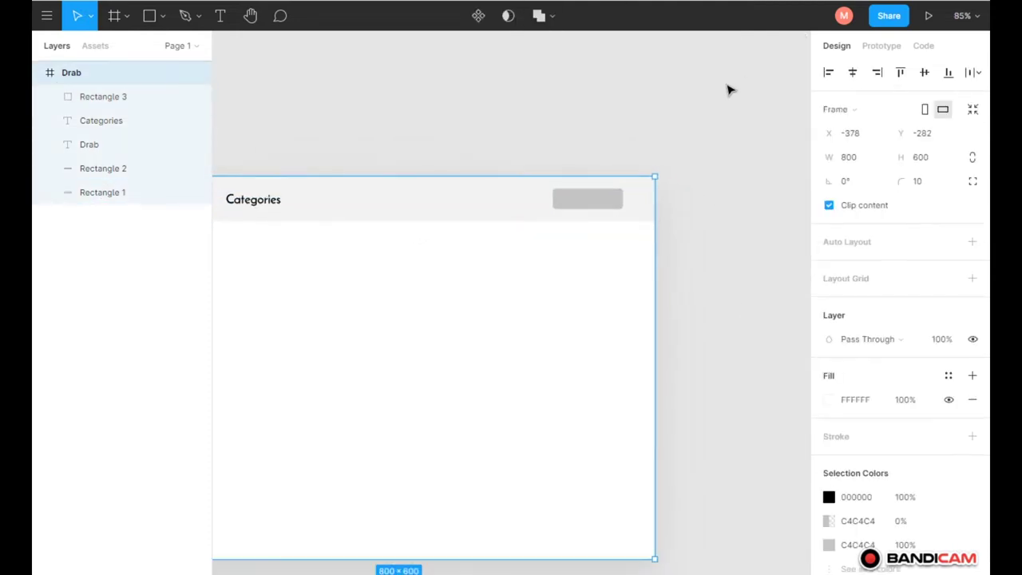
left_click(588, 199)
left_click(857, 399)
type("8A80F8")
scroll(586, 175, "up", 5)
key("t")
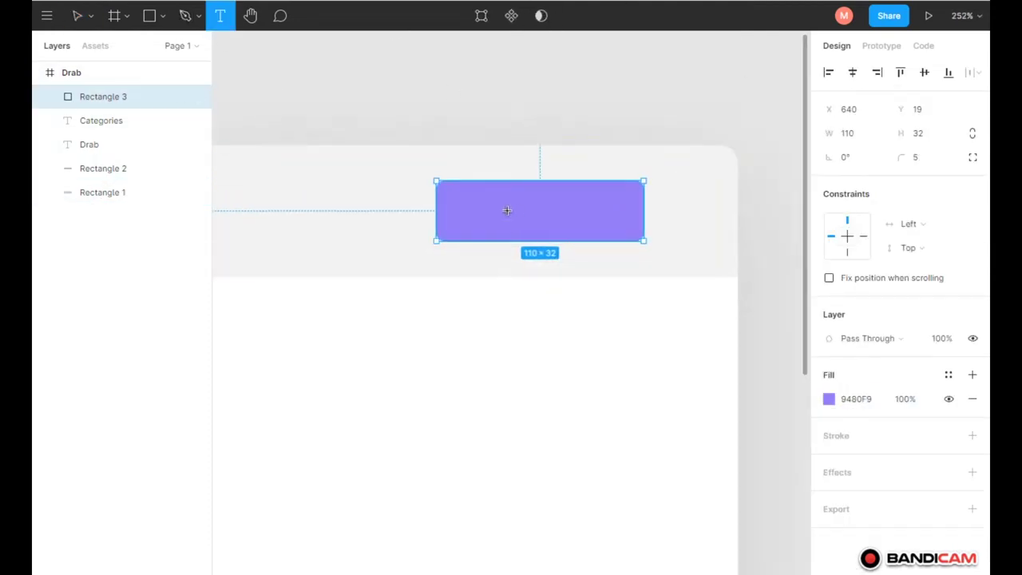
Add white 'Upload' text at size 13, centred on the purple button
left_click(503, 213)
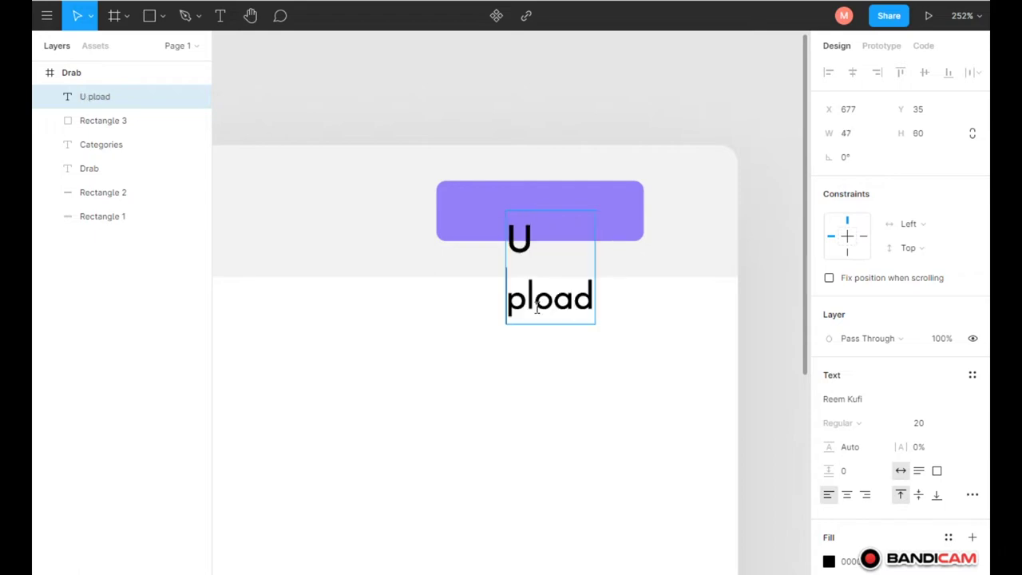
left_click(829, 562)
left_click(634, 315)
left_click_drag(568, 254, 548, 225)
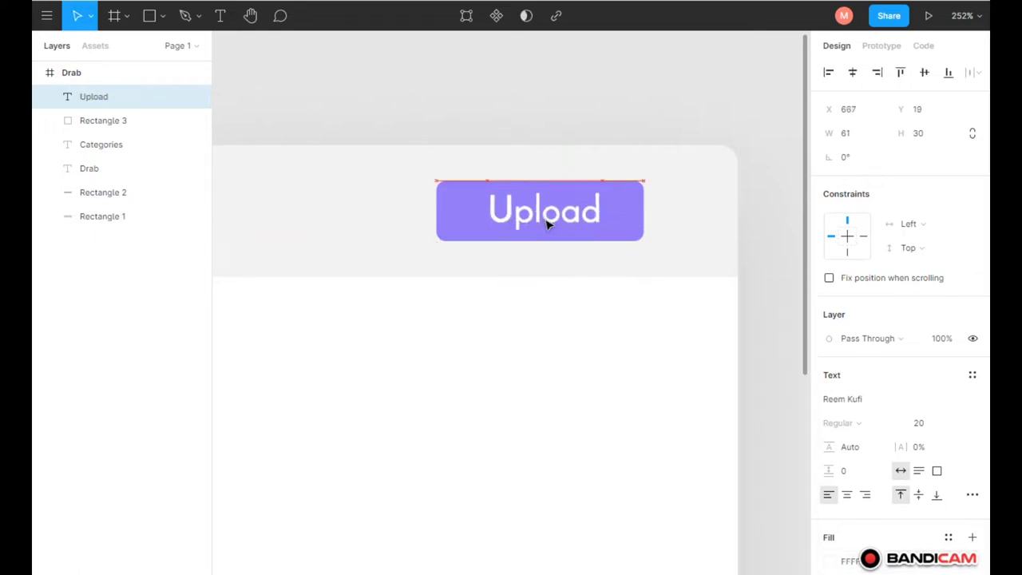
left_click(948, 426)
left_click(919, 404)
left_click(901, 471)
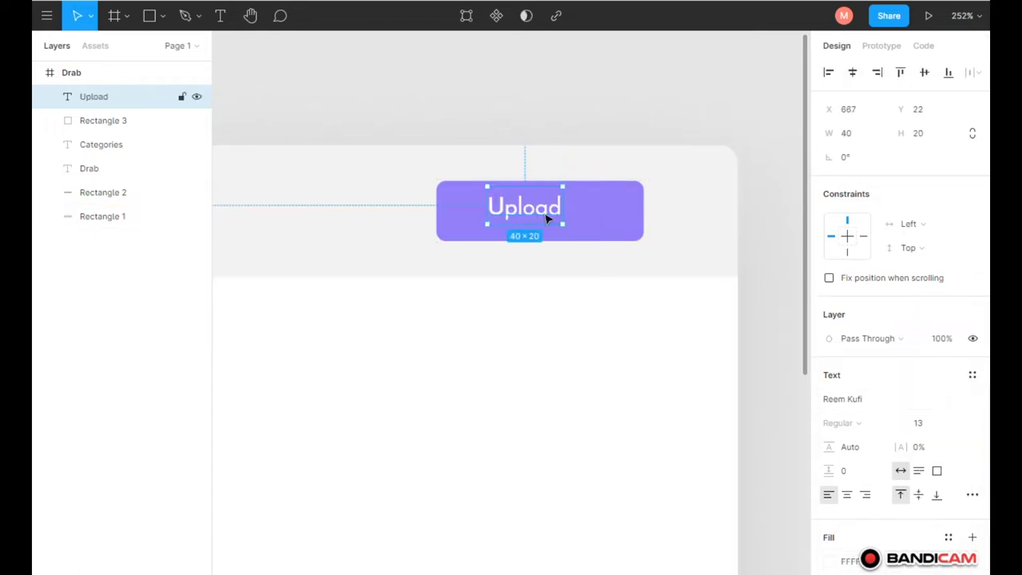
Check the purple button shape in point-edit mode, then deselect everything
left_click(636, 221)
double_click(487, 184)
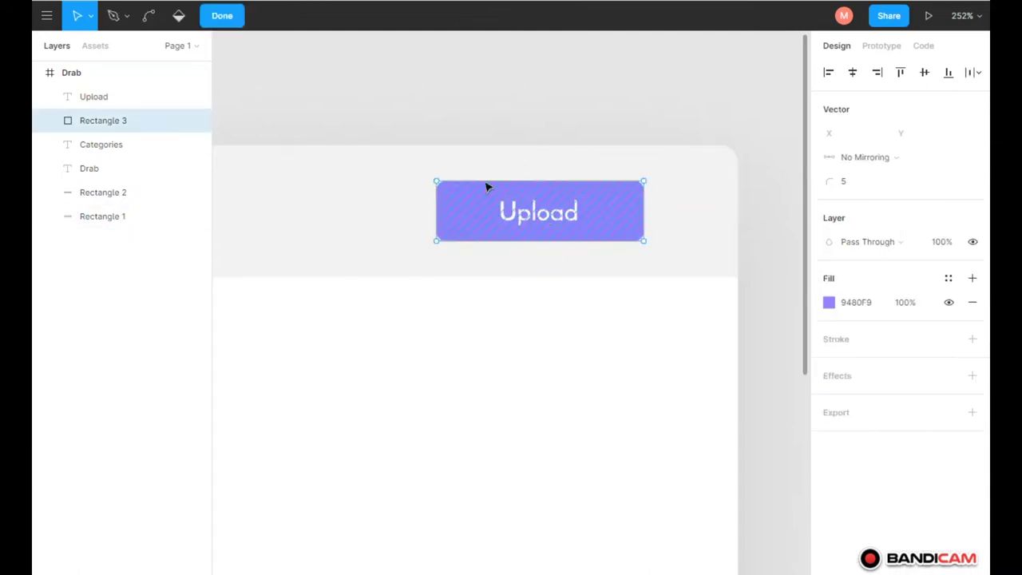
key("Escape")
left_click(523, 297)
scroll(703, 240, "down", 5)
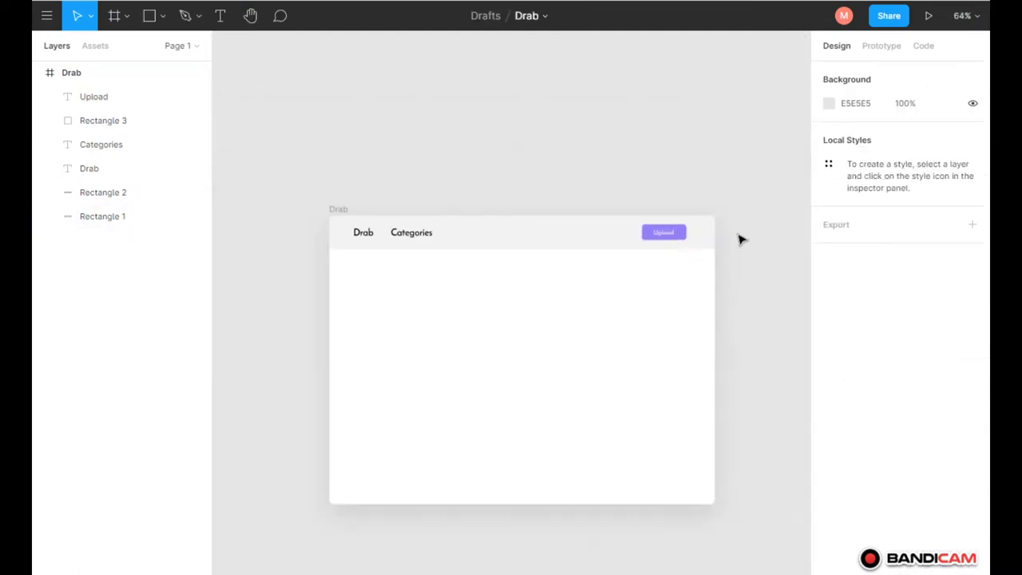
scroll(651, 227, "up", 5)
Draw a 32×32 circle to the left of the Upload button
left_click(163, 16)
left_click(160, 107)
mouse_move(531, 214)
left_mouse_down()
mouse_move(590, 272)
mouse_move(558, 249)
left_mouse_up()
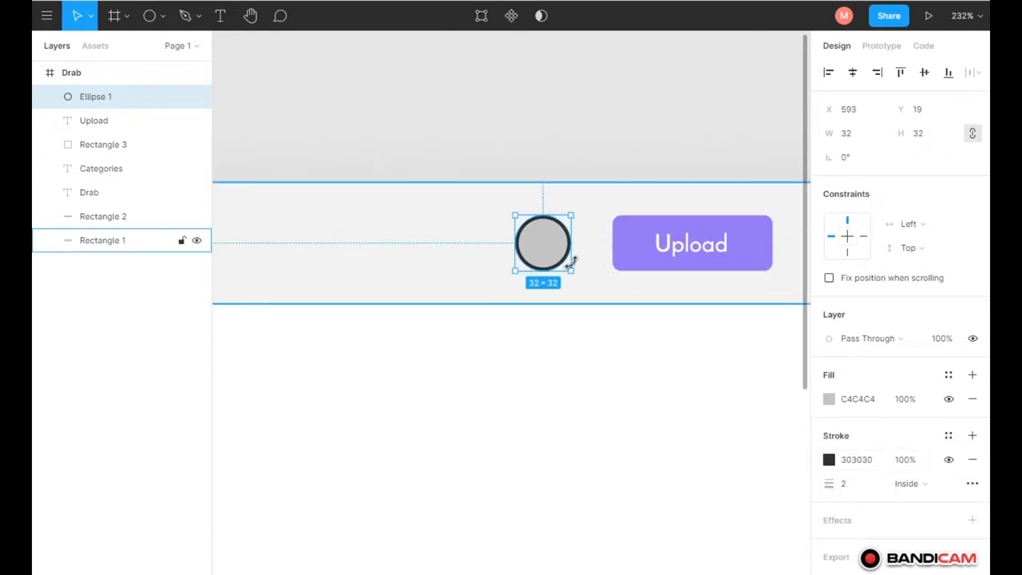
scroll(570, 261, "up", 3)
Fill the circle with a forest avatar photo from the Unsplash plugin
left_click(46, 16)
left_click(313, 293)
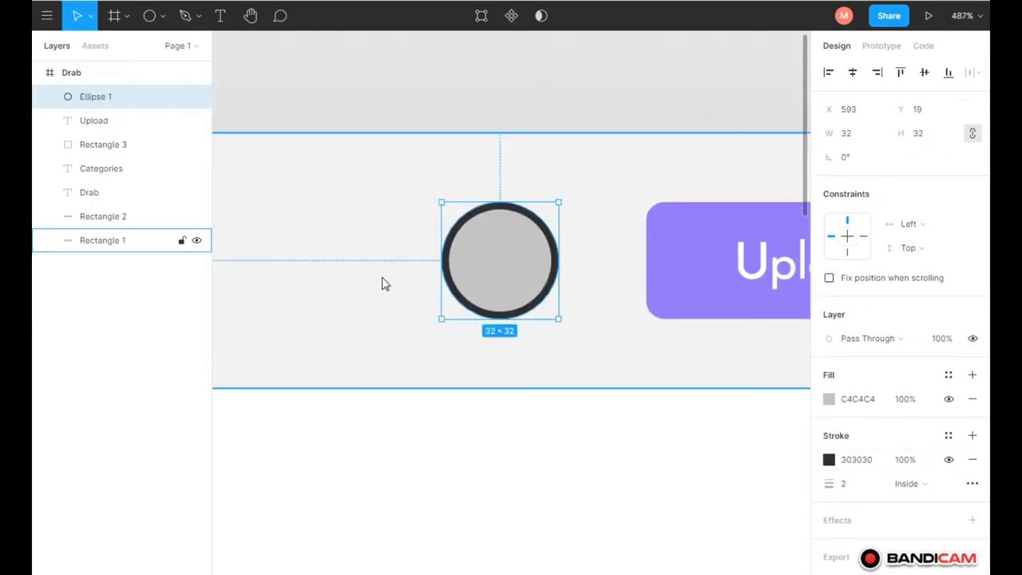
left_click(441, 134)
type("avatar")
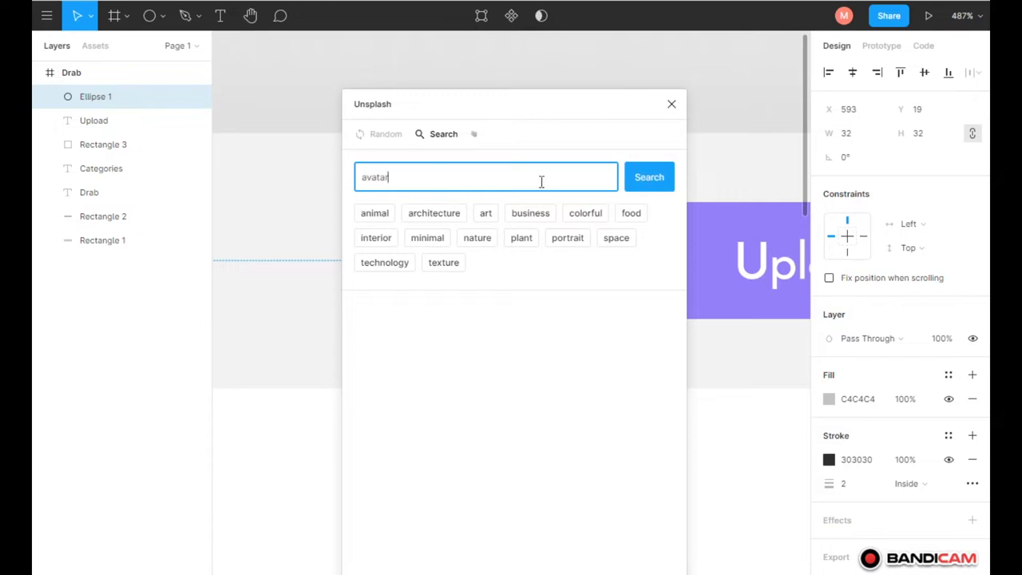
left_click(631, 182)
scroll(586, 288, "down", 5)
scroll(555, 389, "down", 5)
scroll(560, 373, "down", 5)
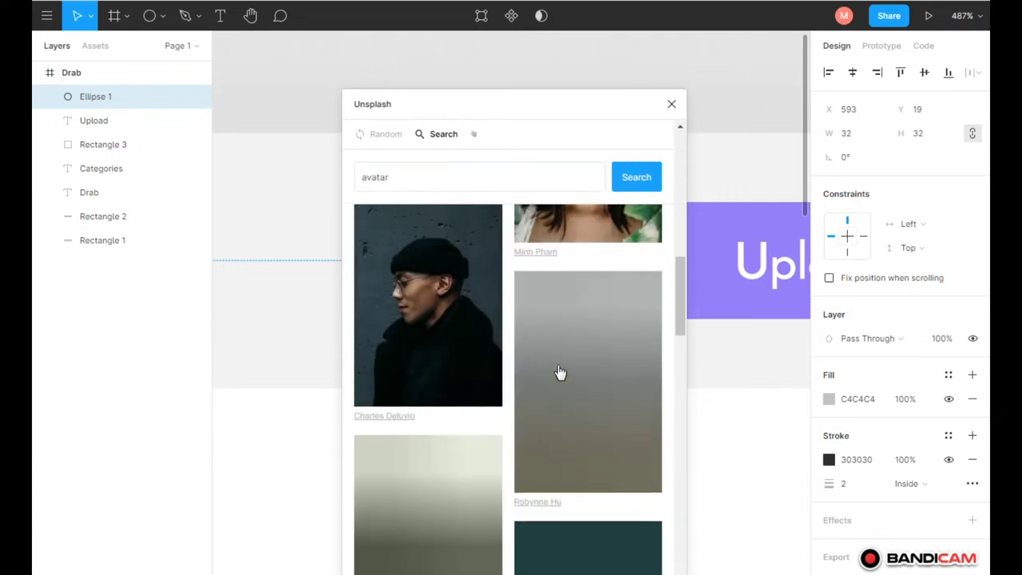
scroll(561, 373, "up", 2)
left_click(574, 403)
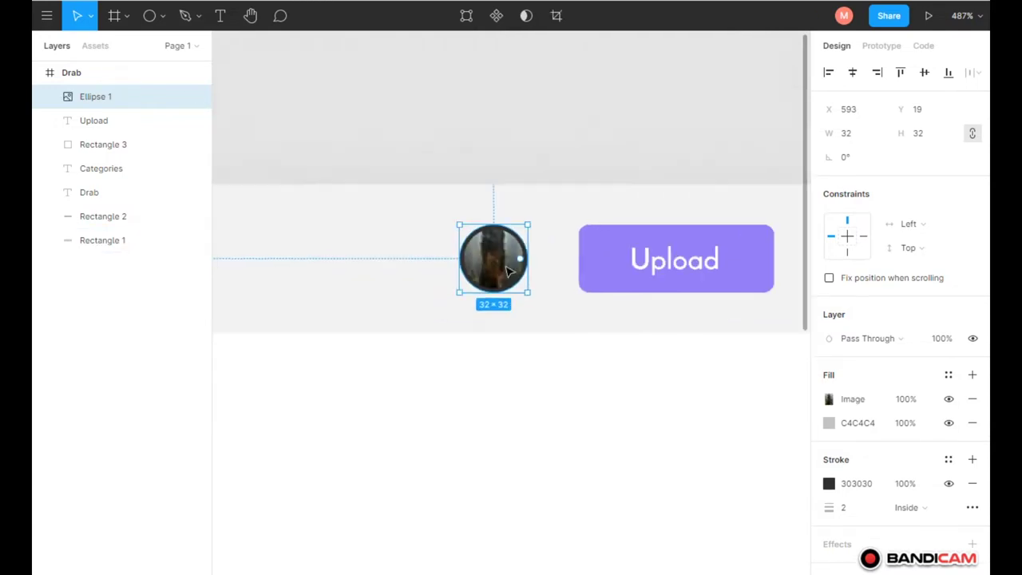
scroll(627, 279, "down", 3)
scroll(228, 80, "left", 3)
left_click(221, 15)
Add the 'John' name text beside the avatar
left_click(477, 280)
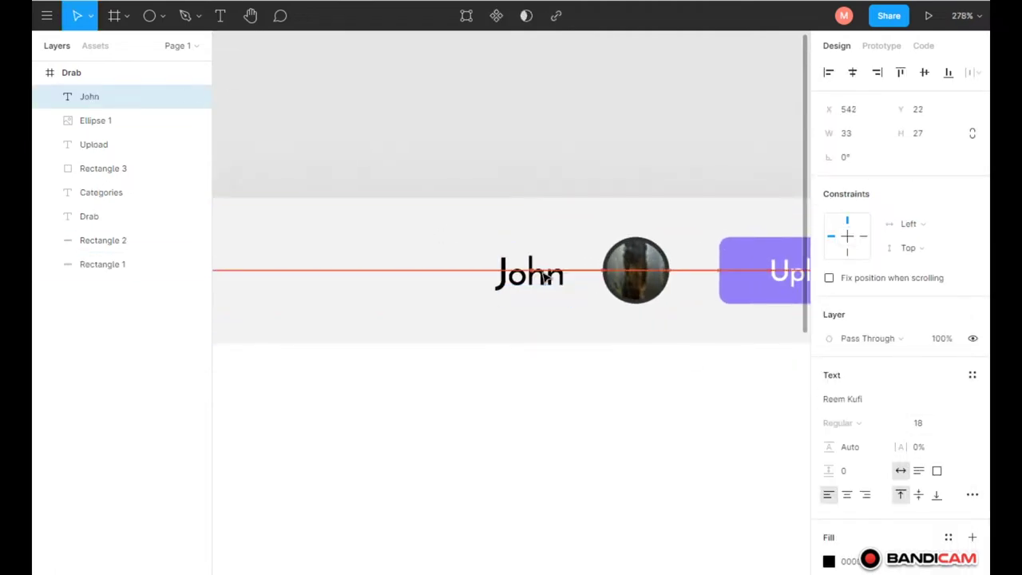
key("Escape")
scroll(673, 293, "down", 5)
scroll(389, 295, "down", 2)
scroll(389, 296, "up", 5)
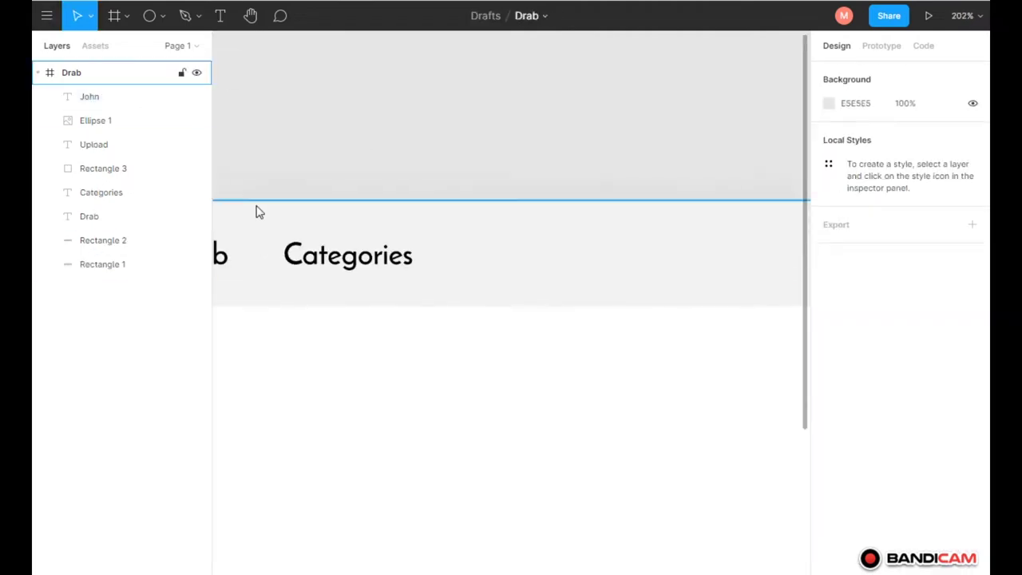
scroll(256, 211, "up", 2)
Draw a 707×530 grey rectangle filling the frame below the header
scroll(468, 285, "down", 8)
key("r")
left_click_drag(286, 253, 566, 446)
left_click_drag(600, 498, 635, 513)
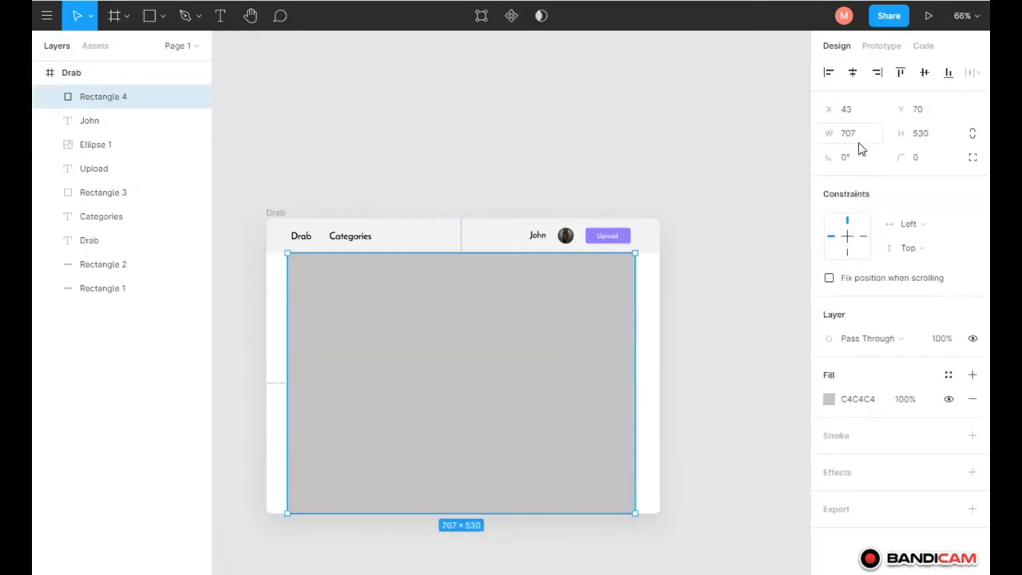
key("Escape")
scroll(285, 258, "up", 5)
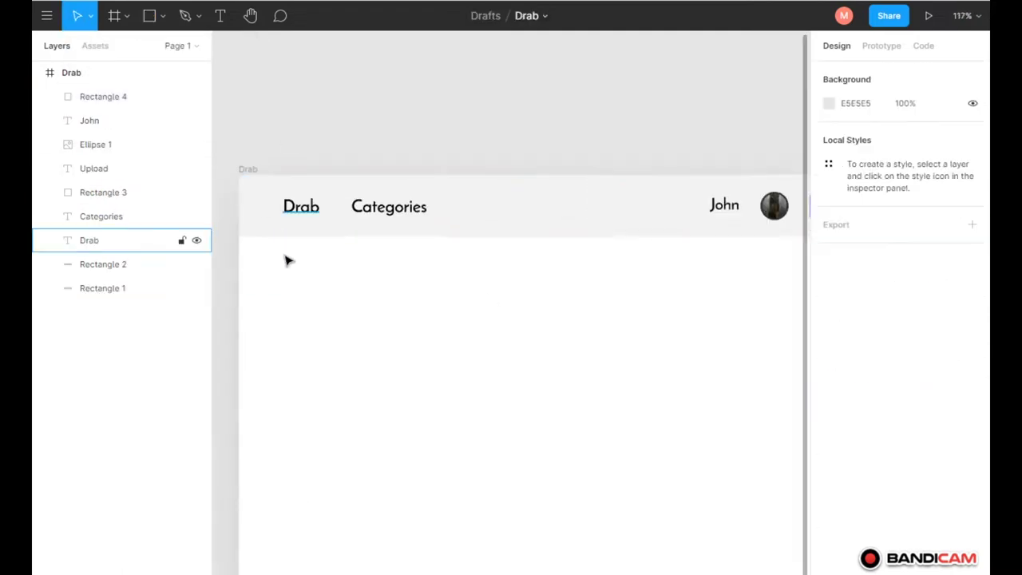
Draw a 133×32 button rectangle just below the header
key("r")
left_click_drag(278, 272, 480, 302)
left_click(922, 133)
type("2032")
key("Return")
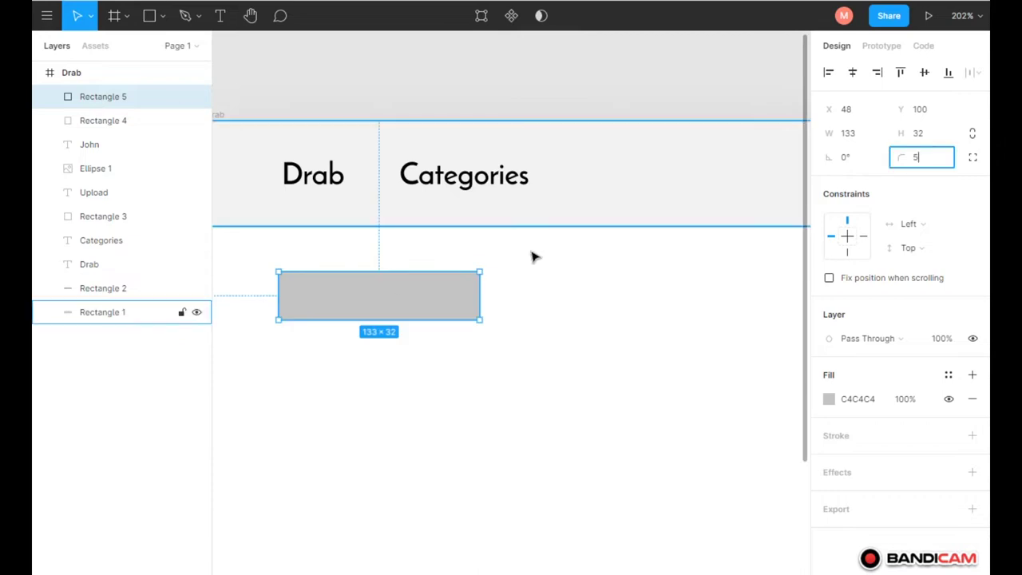
scroll(361, 290, "down", 5)
left_click(317, 271)
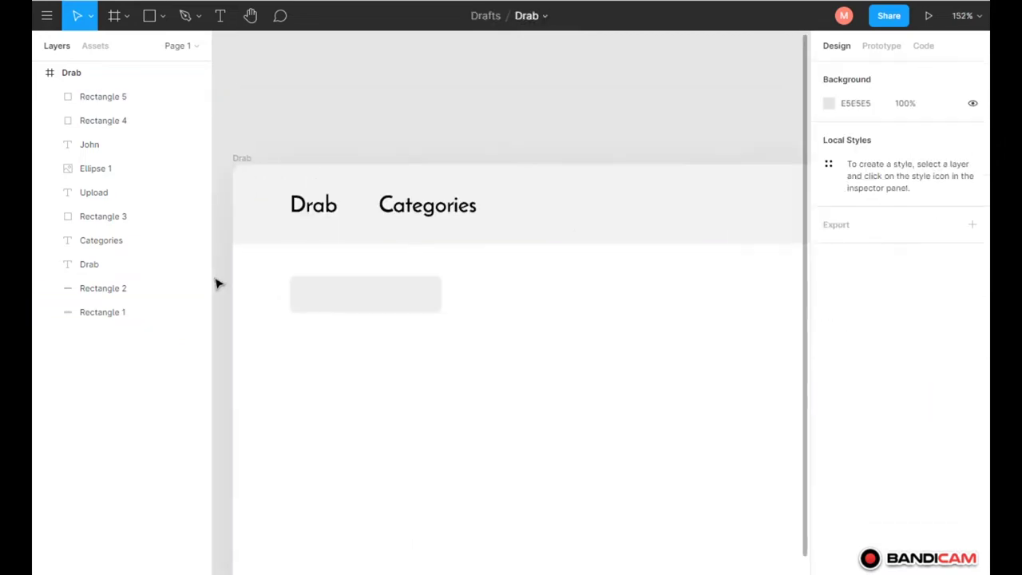
scroll(331, 297, "up", 5)
Add a grey 14 pt 'Subscribed' label inside the button
key("t")
left_click(348, 297)
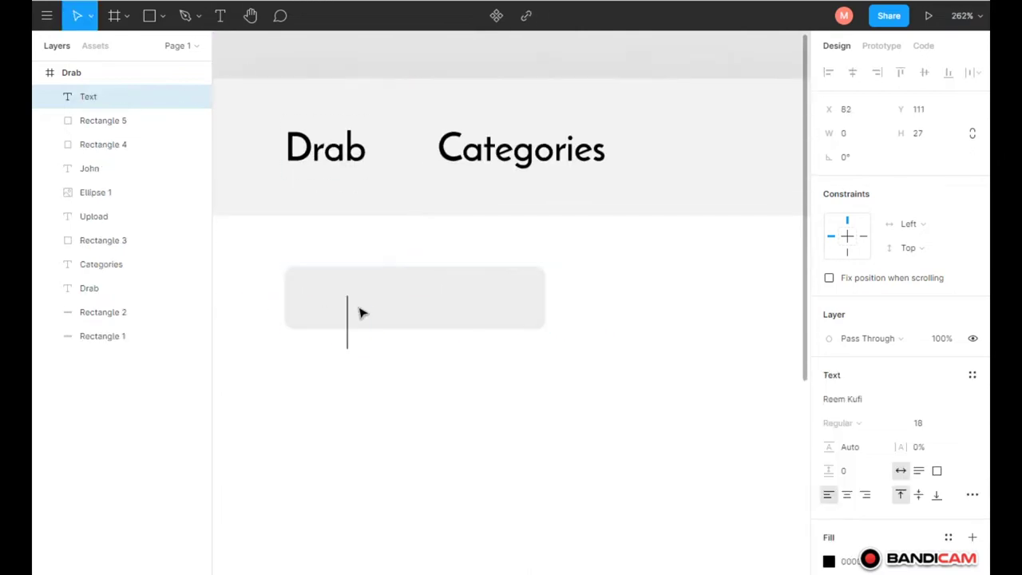
type("Subscribed")
left_click(830, 562)
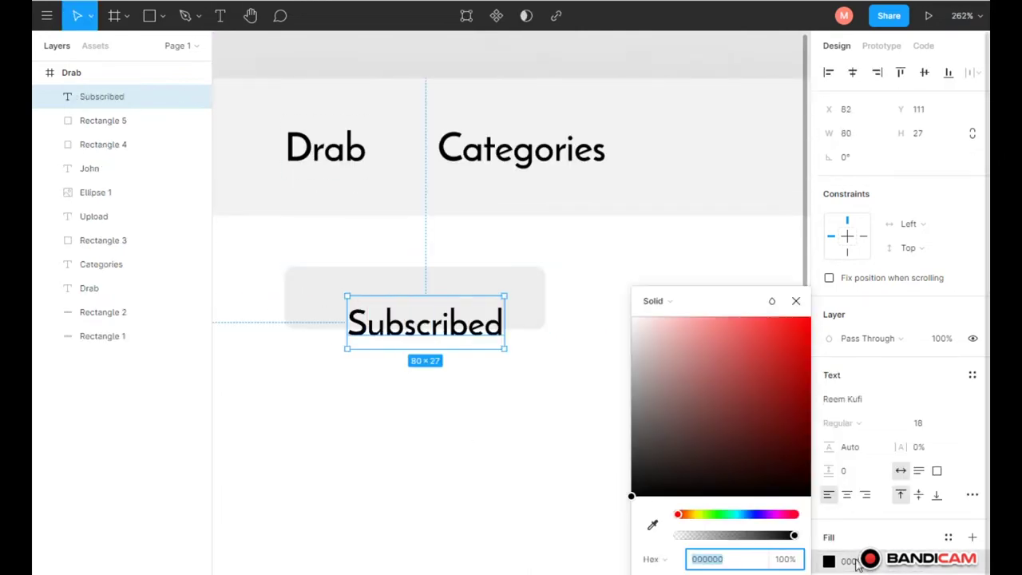
left_click_drag(425, 331, 423, 303)
key("ctrl+z")
Insert a keyboard-arrow-down icon from Material Design Icons right of the Subscribed label
left_click(46, 15)
left_click(263, 271)
type("arrow")
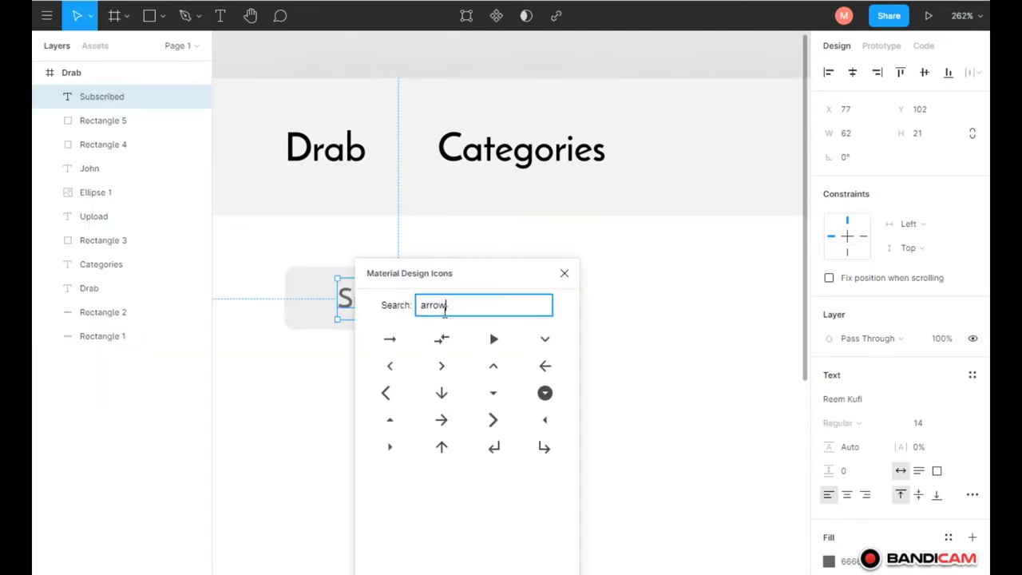
left_click_drag(548, 342, 569, 358)
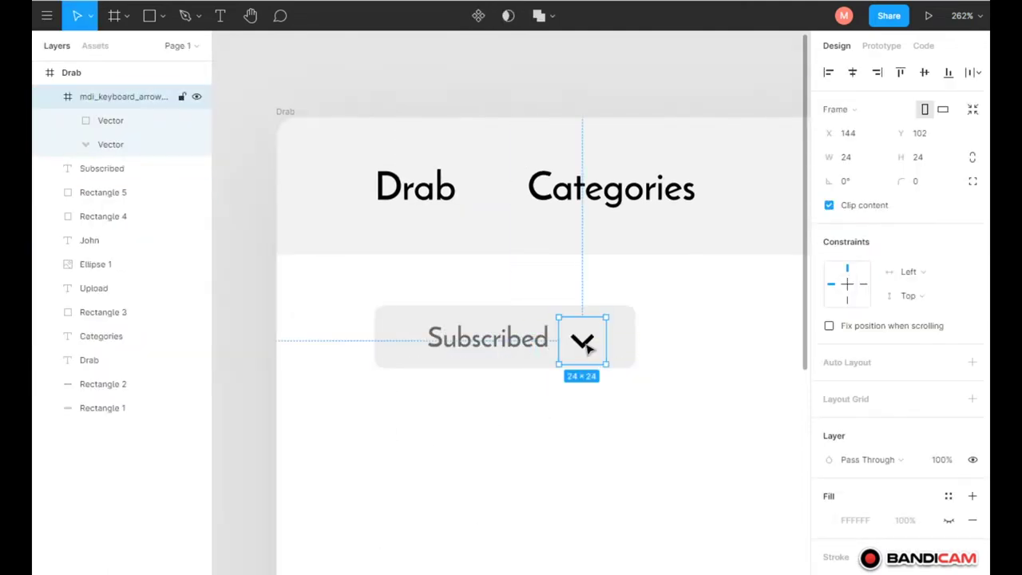
left_click_drag(107, 128, 102, 92)
key("Delete")
key("Escape")
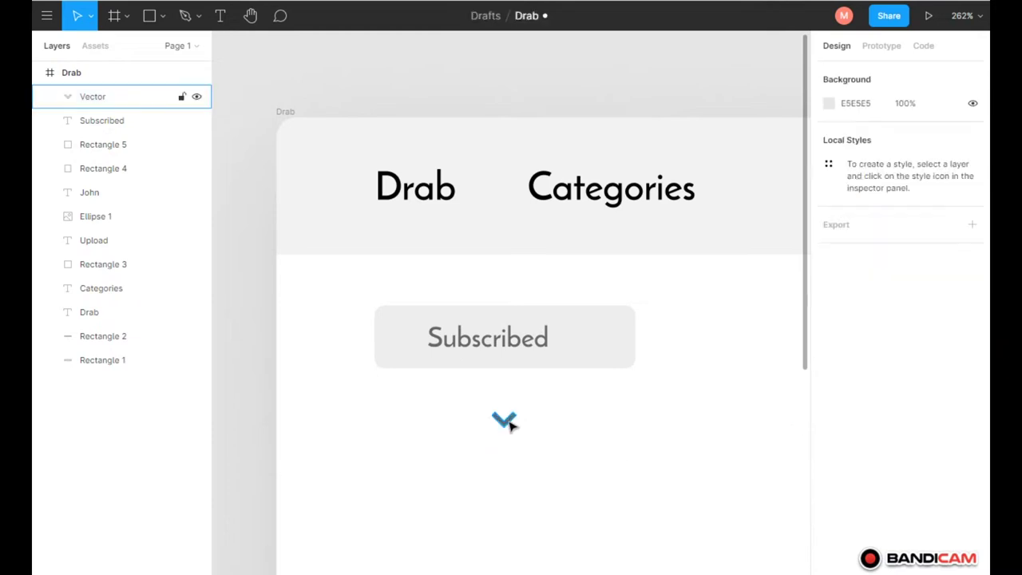
mouse_move(507, 421)
left_mouse_down()
mouse_move(585, 342)
mouse_move(557, 310)
left_mouse_up()
scroll(586, 341, "up", 5, "ctrl")
scroll(554, 336, "down", 5)
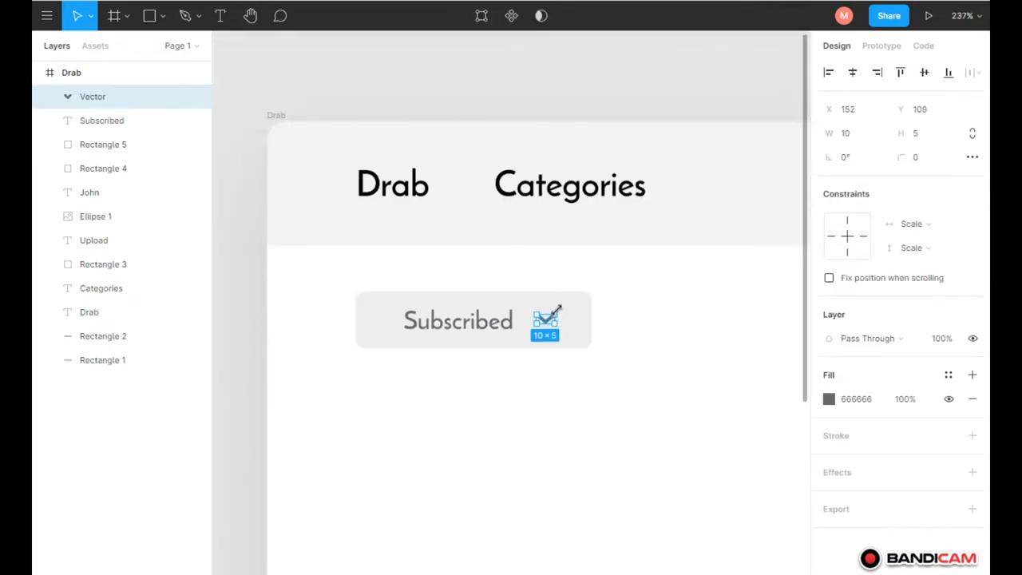
key("Escape")
scroll(342, 247, "down", 5, "ctrl")
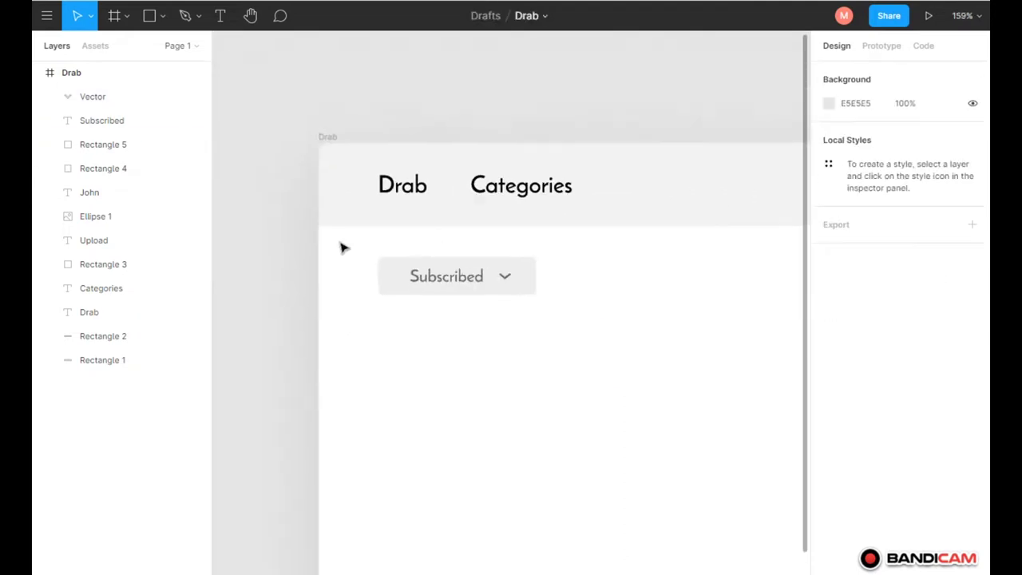
scroll(429, 268, "down", 2, "ctrl")
Copy the button rectangle to the right of the Subscribed button
scroll(429, 268, "up", 5, "ctrl")
key("r")
left_click_drag(385, 248, 611, 289)
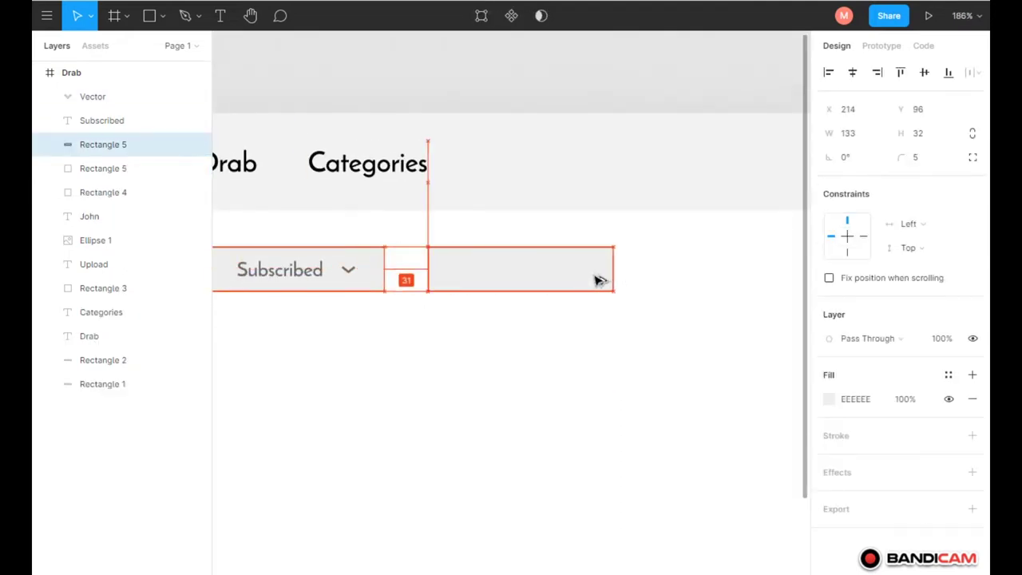
scroll(486, 271, "down", 2, "ctrl")
Insert the invert-colors drop icon from Material Design Icons and place it in the new button
left_click(506, 274)
scroll(506, 274, "up", 3, "ctrl")
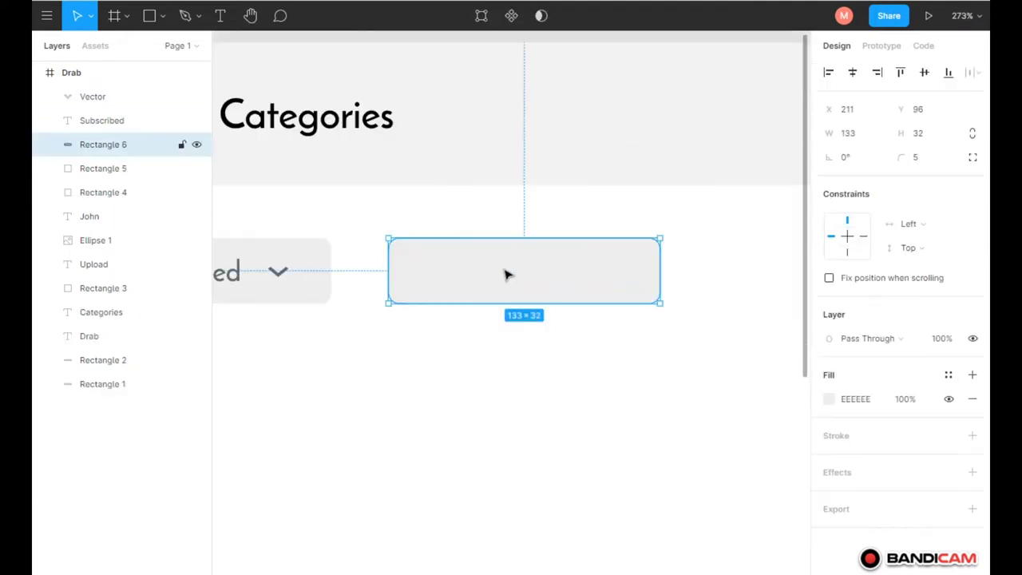
left_click(46, 15)
left_click(240, 256)
type("co")
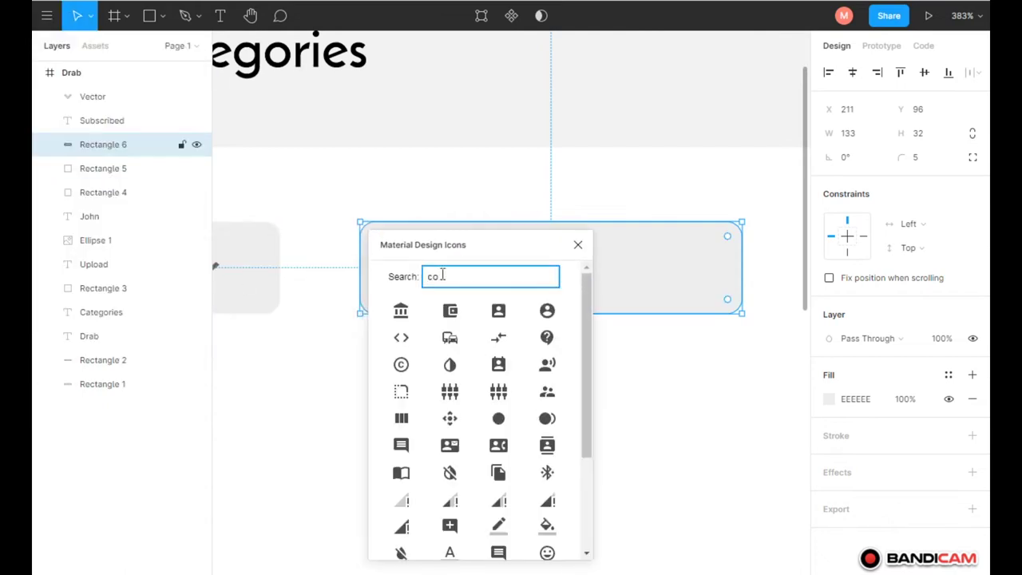
left_click(520, 372)
left_click(379, 328)
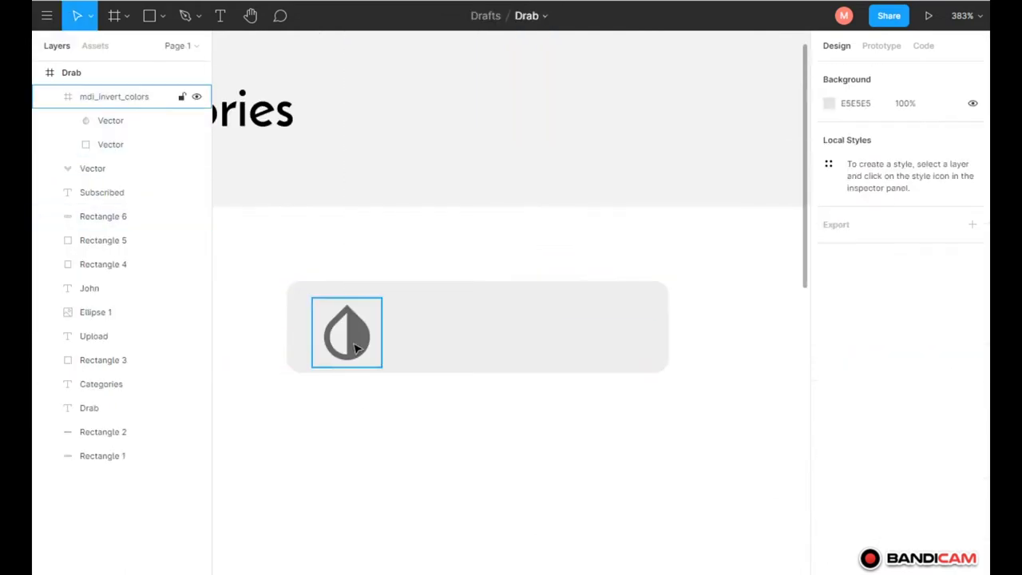
left_click(112, 97)
left_click_drag(130, 123, 108, 122)
key("Delete")
left_click(404, 417)
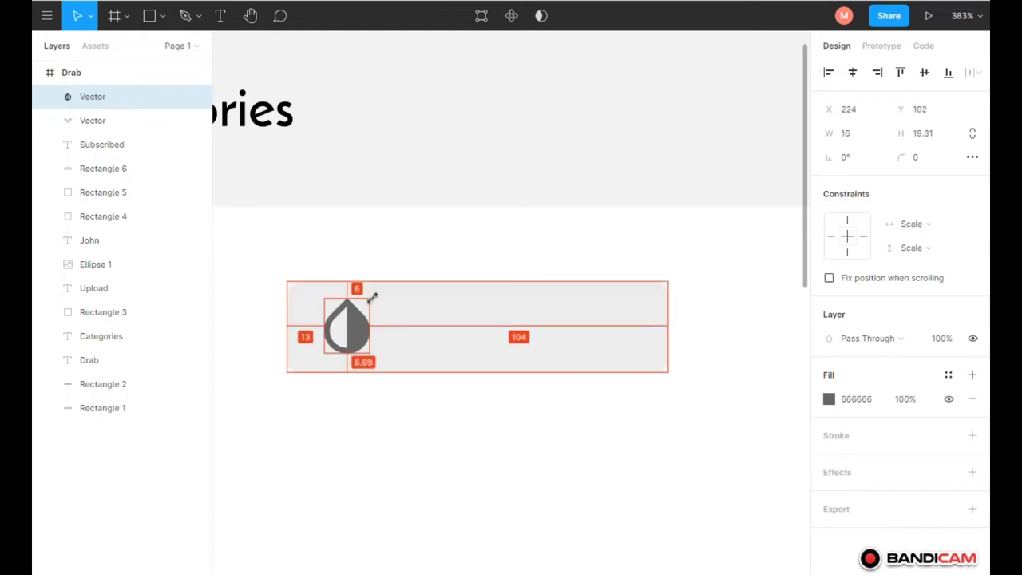
left_click_drag(349, 336, 357, 336)
Add a grey 10 pt 'Color' label beside the drop icon and shrink the icon to match
key("t")
left_click(413, 329)
type("Color")
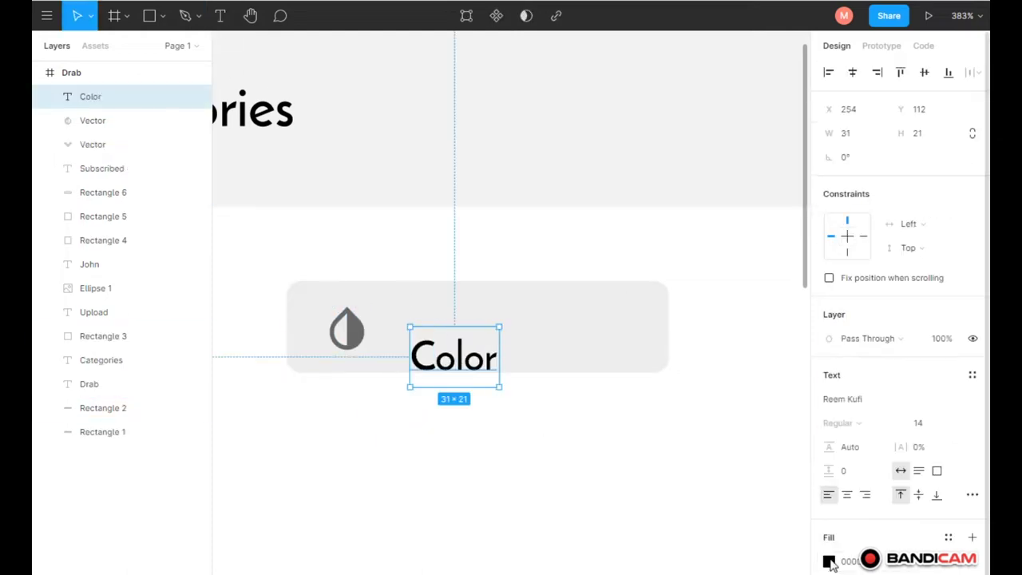
left_click(830, 563)
left_click_drag(671, 448, 589, 427)
left_click(853, 563)
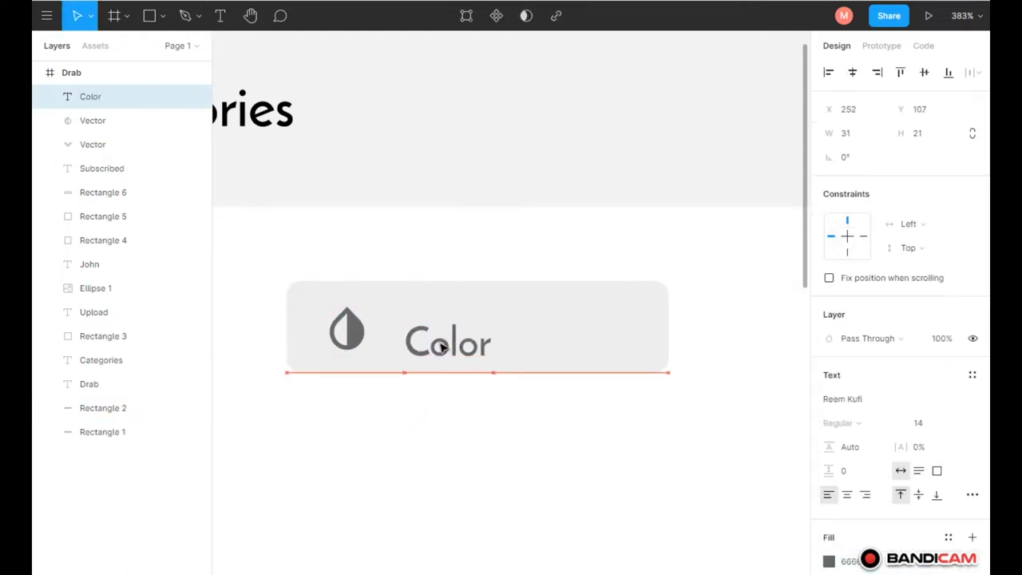
left_click(918, 423)
left_click(933, 422)
type("10")
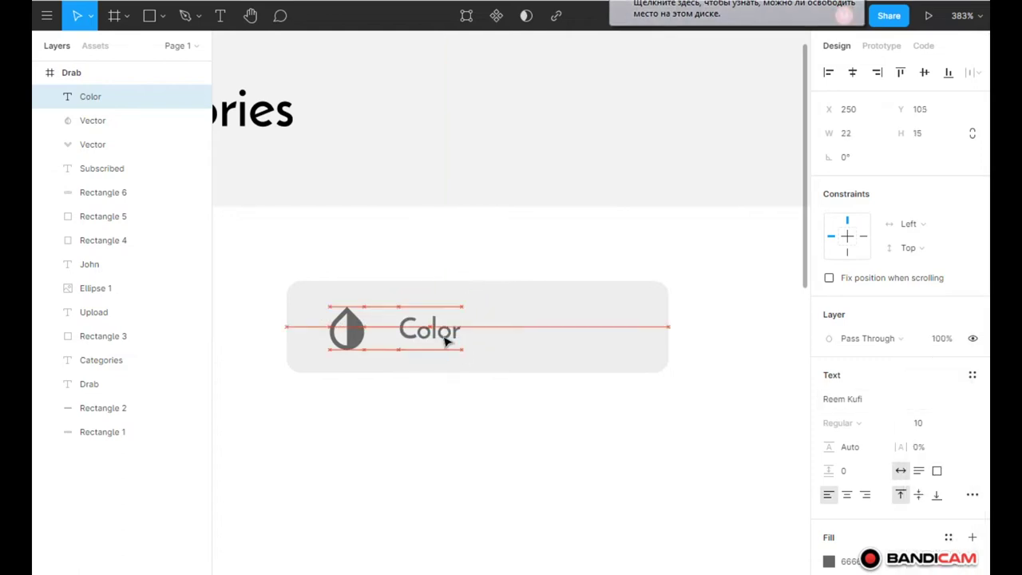
left_click(354, 340)
left_click_drag(359, 306, 352, 312)
left_click(424, 330)
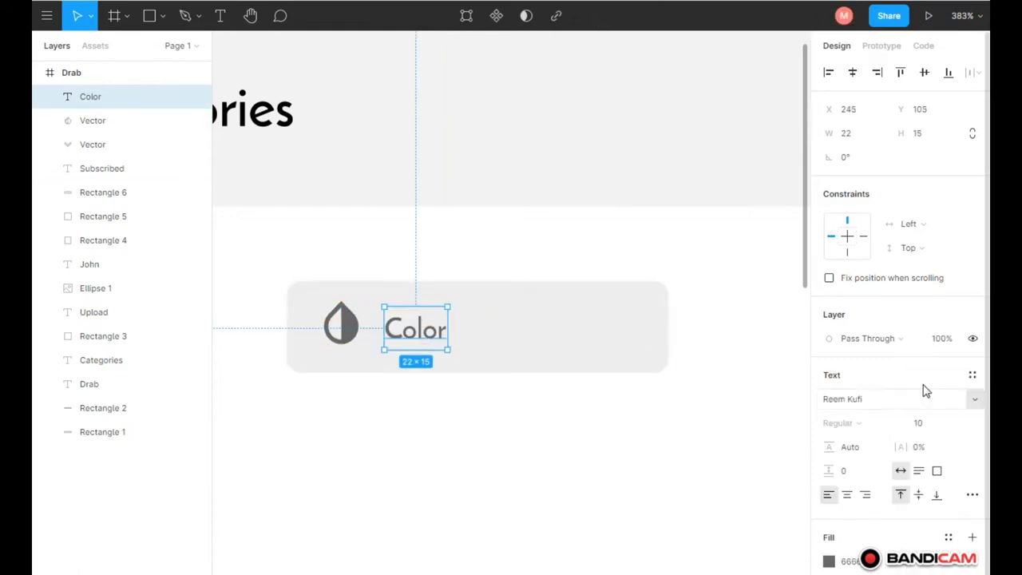
Delete the drop icon and insert the opacity icon from Material Design Icons instead
key("Escape")
left_click(358, 296)
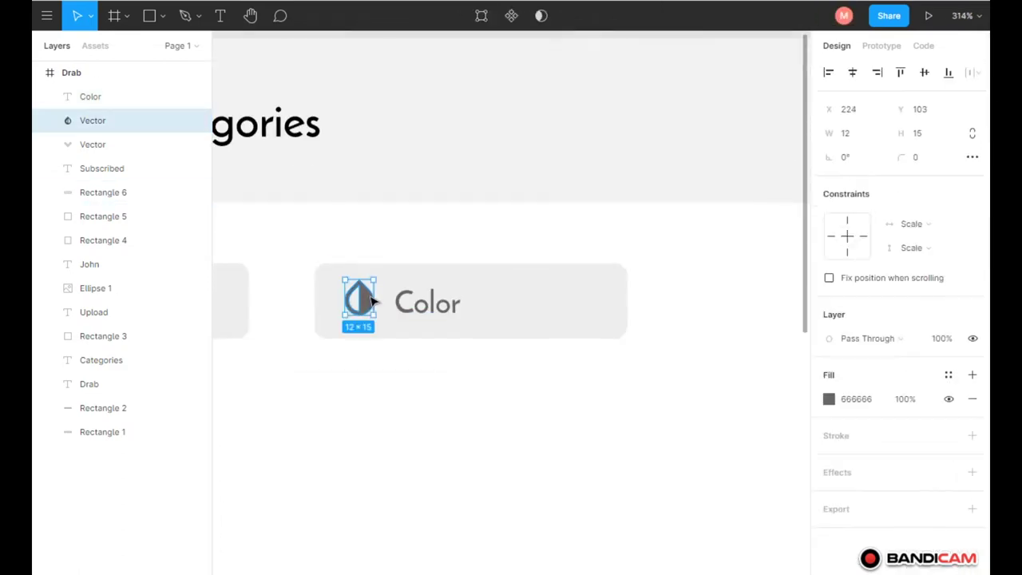
key("Delete")
left_click(47, 15)
left_click(281, 278)
type("opa")
left_click(403, 312)
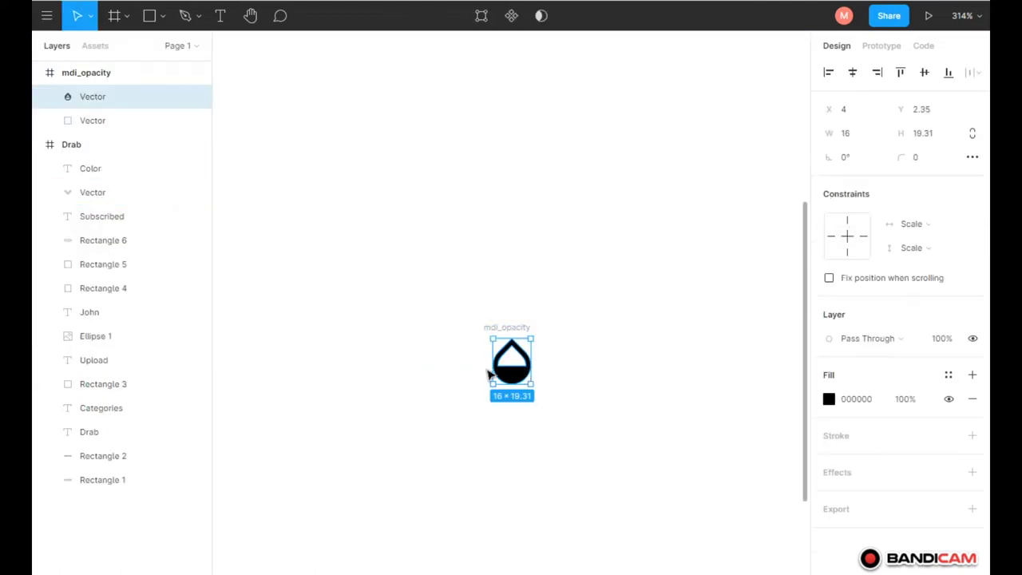
left_click(532, 377)
Remove the opacity icon's empty frame and move the icon into the Color button
left_click(541, 384)
key("Delete")
left_click(466, 367)
left_click_drag(473, 372, 399, 286)
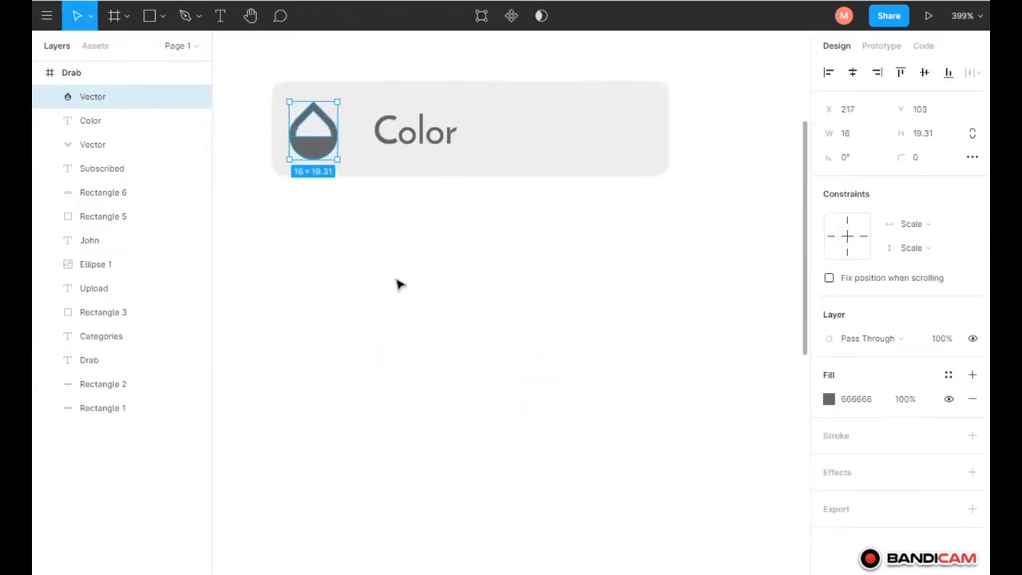
scroll(399, 286, "up", 3)
left_click(367, 282)
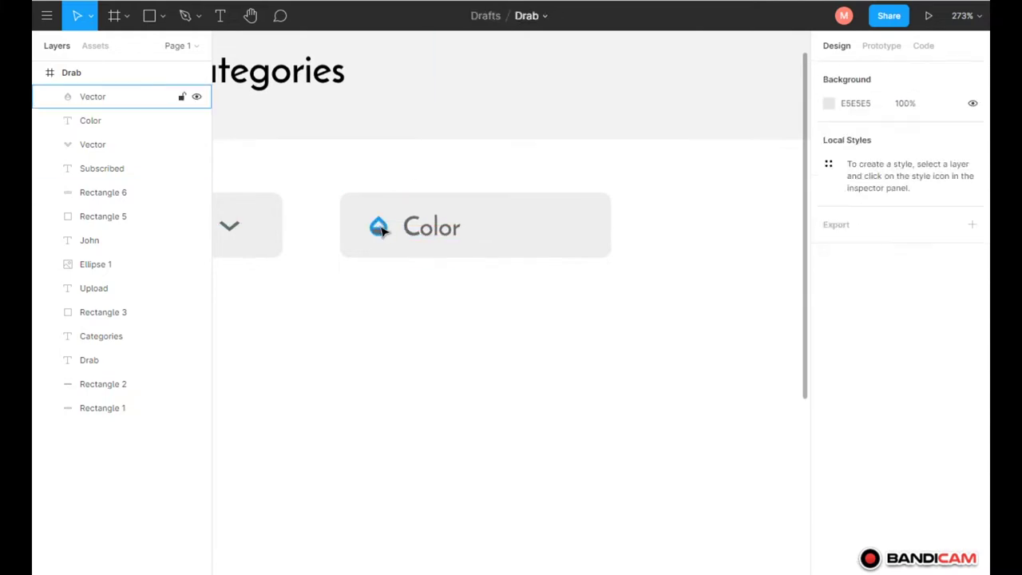
Adjust the size of the opacity icon inside the Color button
scroll(591, 230, "down", 5)
scroll(527, 233, "down", 2)
scroll(470, 237, "up", 4)
left_click(452, 230)
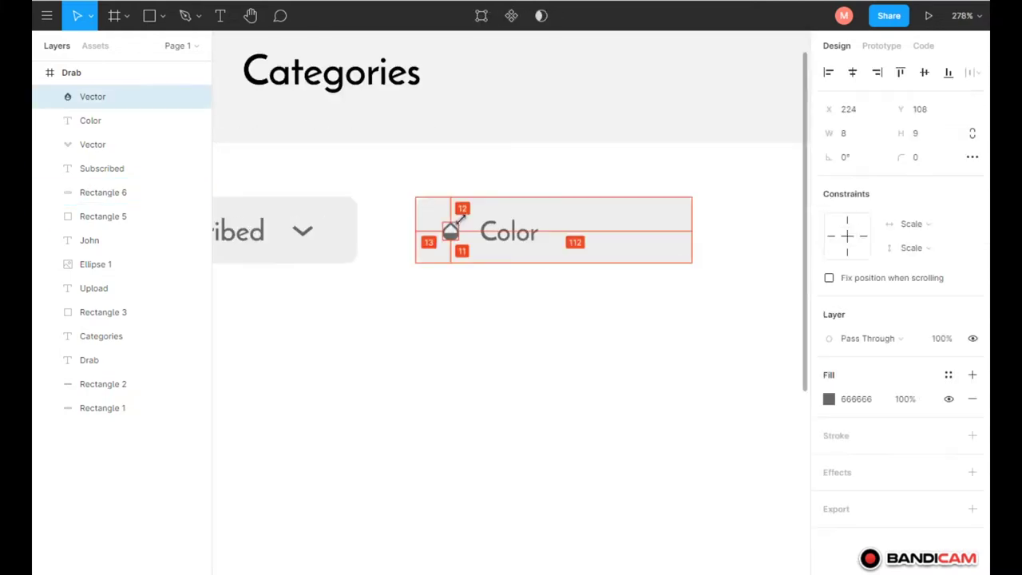
scroll(456, 239, "down", 3)
scroll(447, 276, "up", 3)
left_click(399, 228)
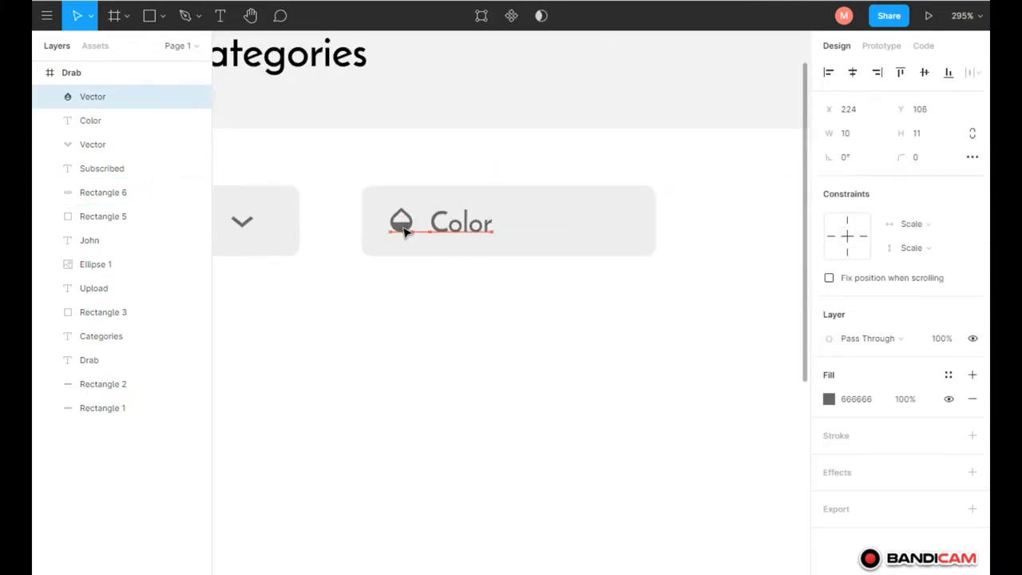
Select the Color button's background, opacity icon and label together
scroll(392, 231, "down", 3)
scroll(531, 203, "up", 1)
left_click(279, 191)
scroll(316, 252, "down", 2)
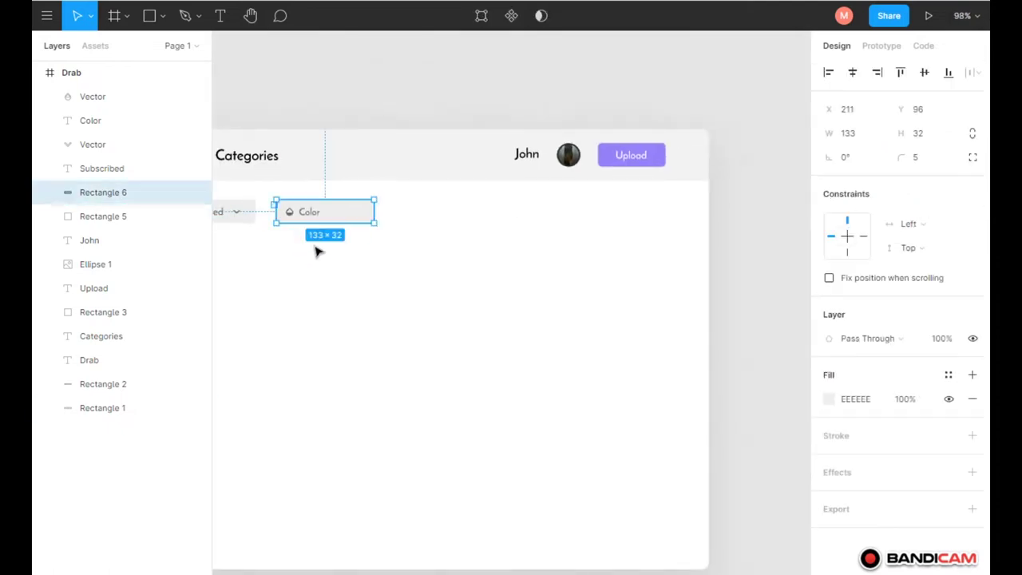
left_click(289, 212, "shift")
left_click(309, 212, "shift")
Copy the Color button to the right and insert a magnifying-glass search icon
left_click_drag(310, 215, 451, 217)
scroll(435, 252, "up", 5)
left_click(93, 96)
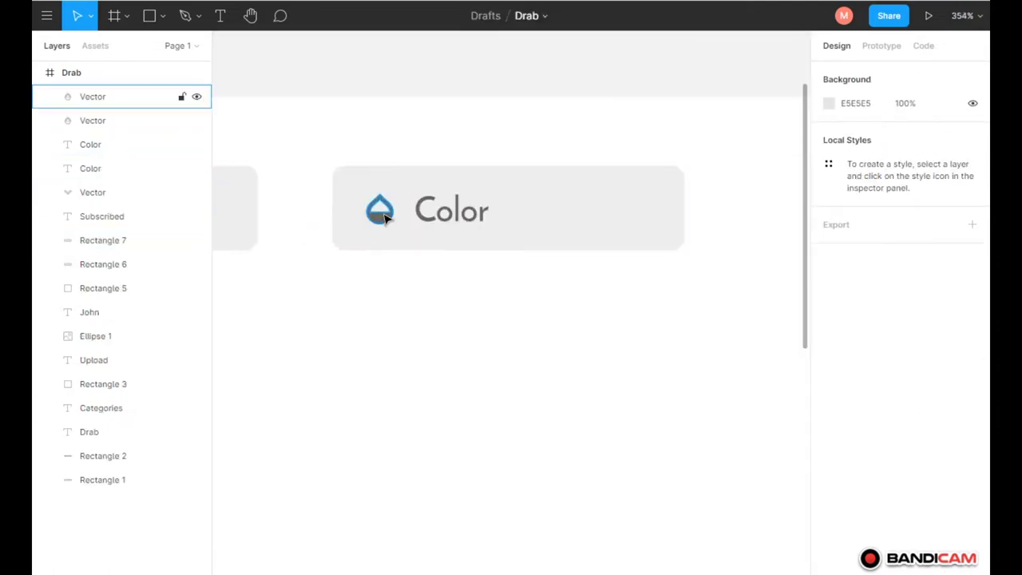
left_click(46, 15)
left_click(263, 272)
type("sea")
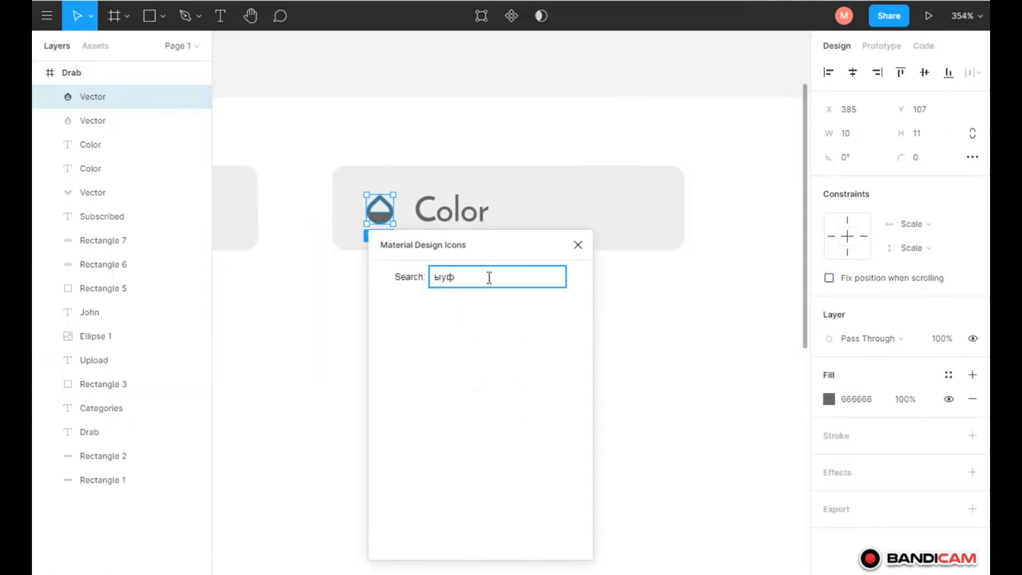
left_click(459, 312)
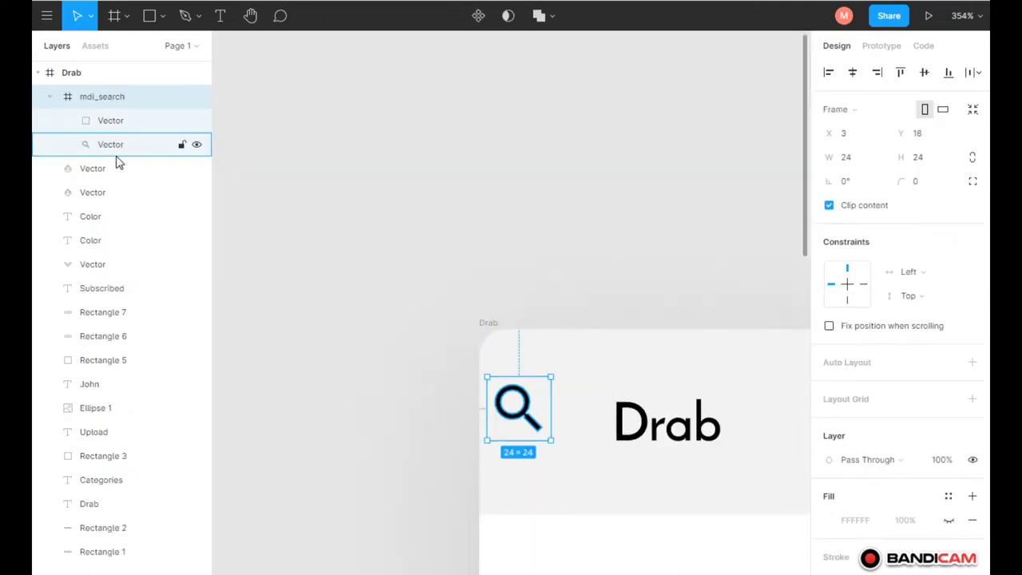
Remove the search icon's empty frame and move the magnifier onto the copied button
left_click_drag(115, 159, 103, 92)
left_click(101, 118)
key("Delete")
scroll(315, 295, "down", 5)
left_click(376, 310)
mouse_move(376, 310)
left_mouse_down()
mouse_move(717, 405)
mouse_move(438, 363)
mouse_move(448, 364)
left_mouse_up()
scroll(717, 405, "up", 5)
Relabel the copied chip 'Tags' and position the magnifier inside it
left_click(502, 363)
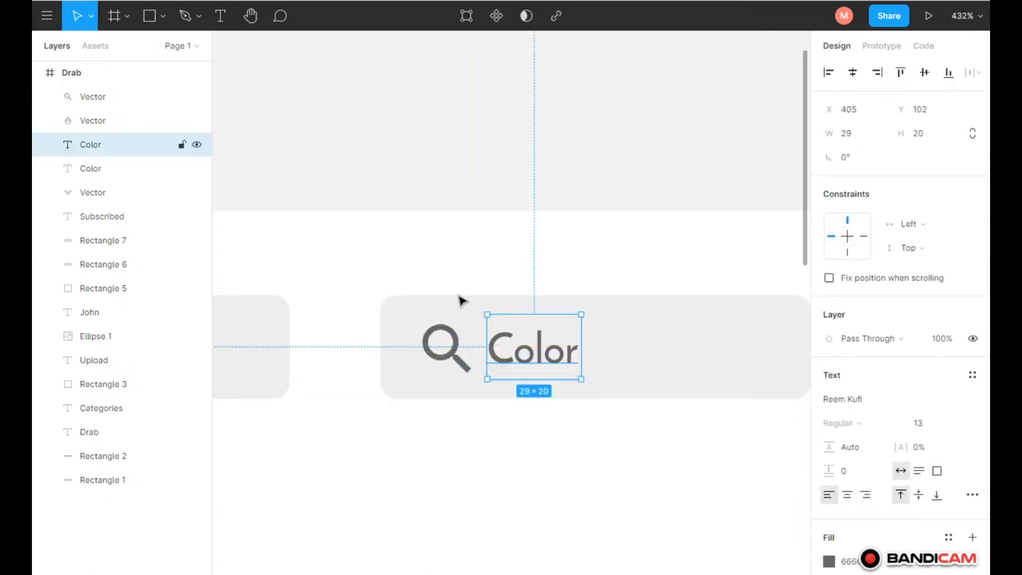
scroll(461, 301, "down", 5)
double_click(434, 317)
type("tags")
scroll(440, 313, "up", 3)
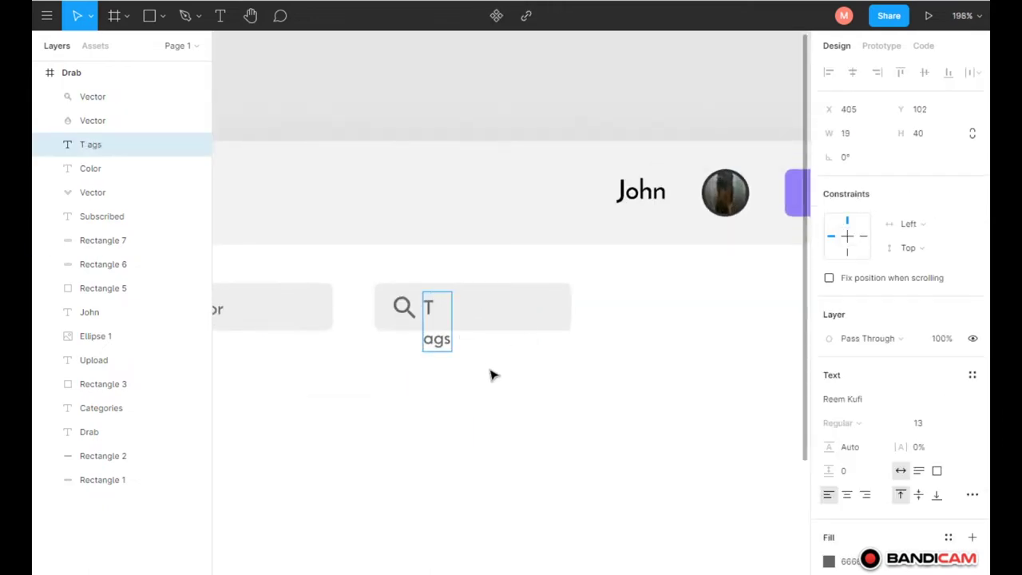
scroll(410, 295, "up", 3)
key("BackSpace")
key("BackSpace")
type("t")
left_click_drag(454, 335, 460, 335)
left_click(403, 324)
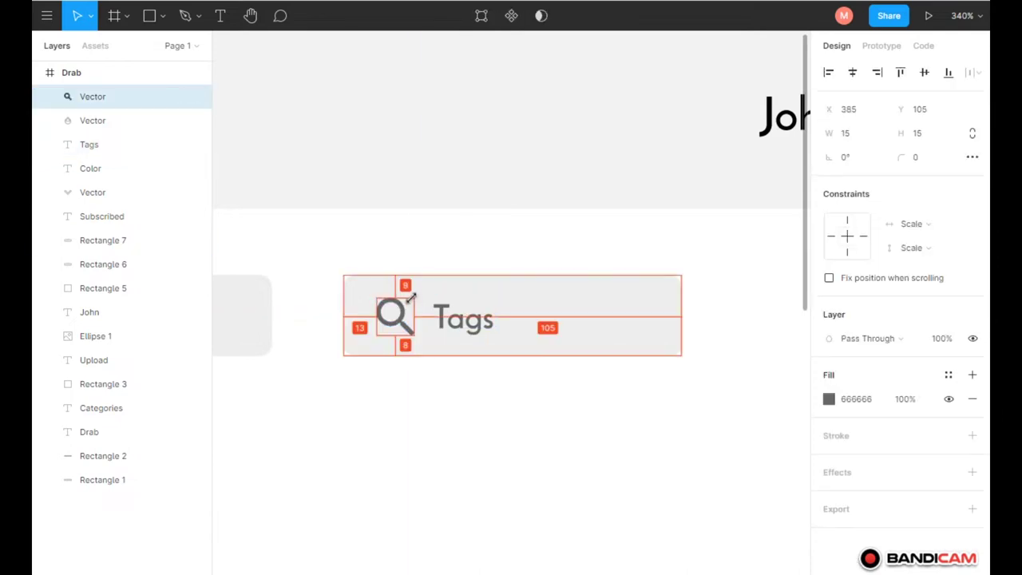
Place a copy of the Tags chip further right and select its background, icon and label
left_click(464, 318)
scroll(548, 381, "down", 5)
mouse_move(548, 381)
left_mouse_down()
mouse_move(480, 313)
mouse_move(691, 313)
left_mouse_up()
left_click(392, 312)
scroll(392, 312, "down", 3)
left_click(519, 316)
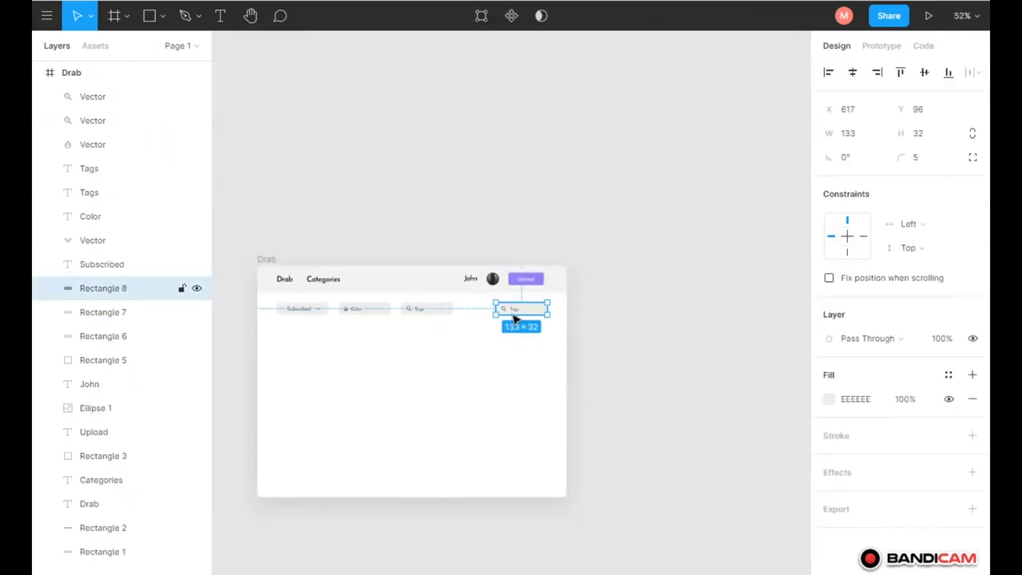
left_click(501, 313, "shift")
left_click(512, 313, "shift")
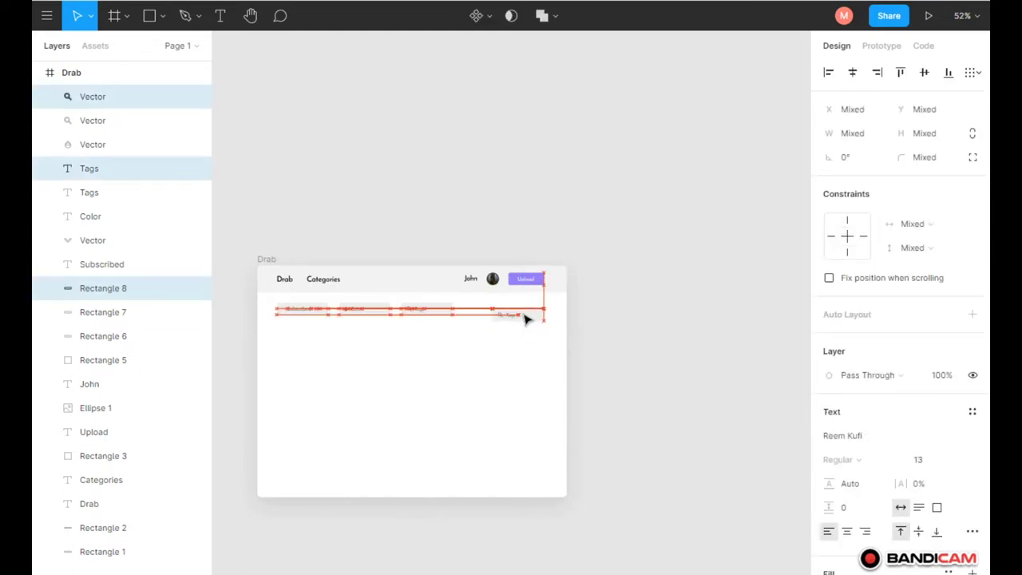
Replace the copied chip's 'Tags' wording with 'Search'
scroll(524, 314, "up", 10)
double_click(505, 319)
key("ctrl+a")
key("BackSpace")
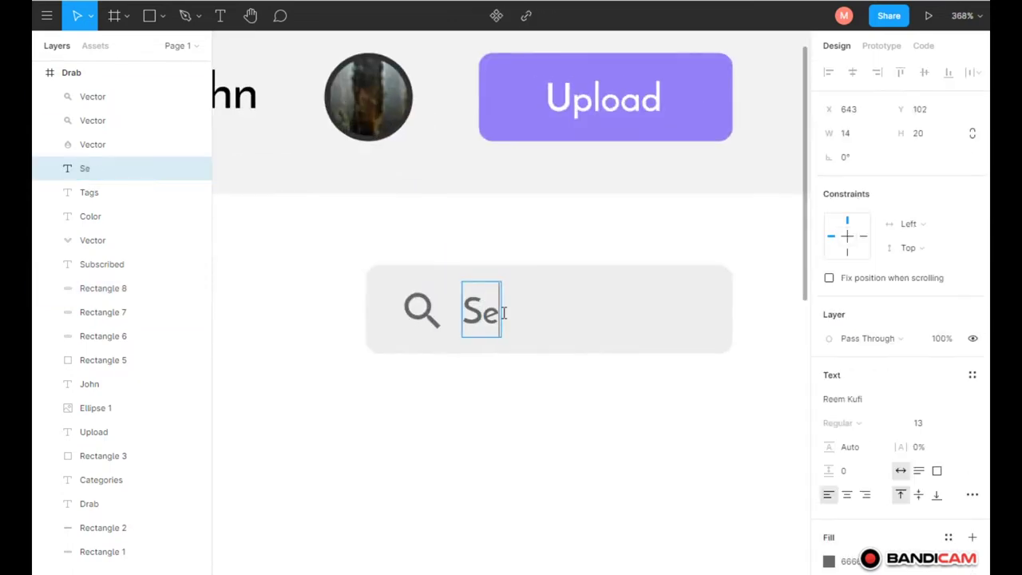
left_click(570, 438)
scroll(687, 327, "down", 10)
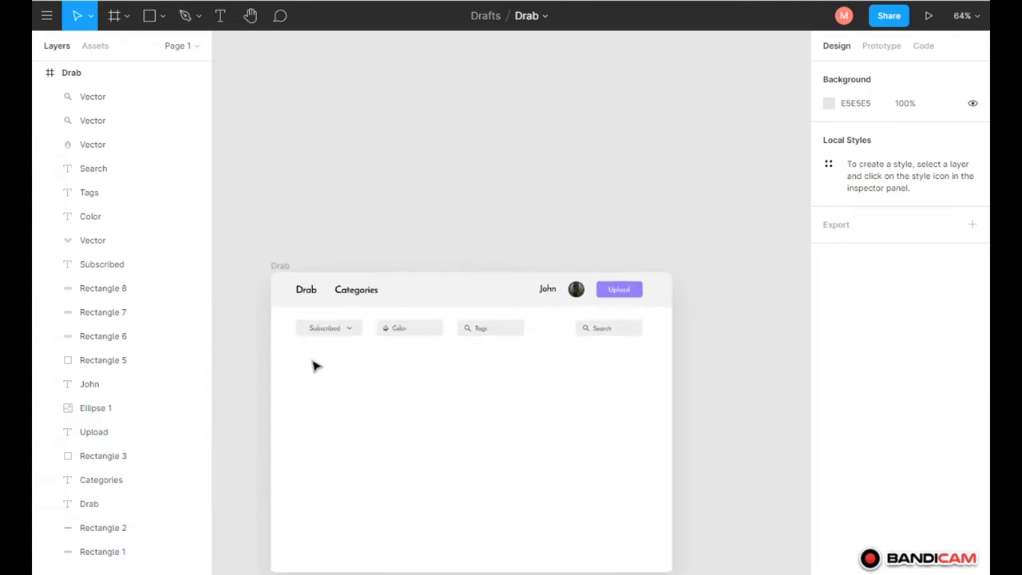
scroll(313, 397, "up", 4)
Draw a 167×167 card rectangle below the Subscribed chip and fill it EEEEEE
left_click_drag(284, 335, 452, 457)
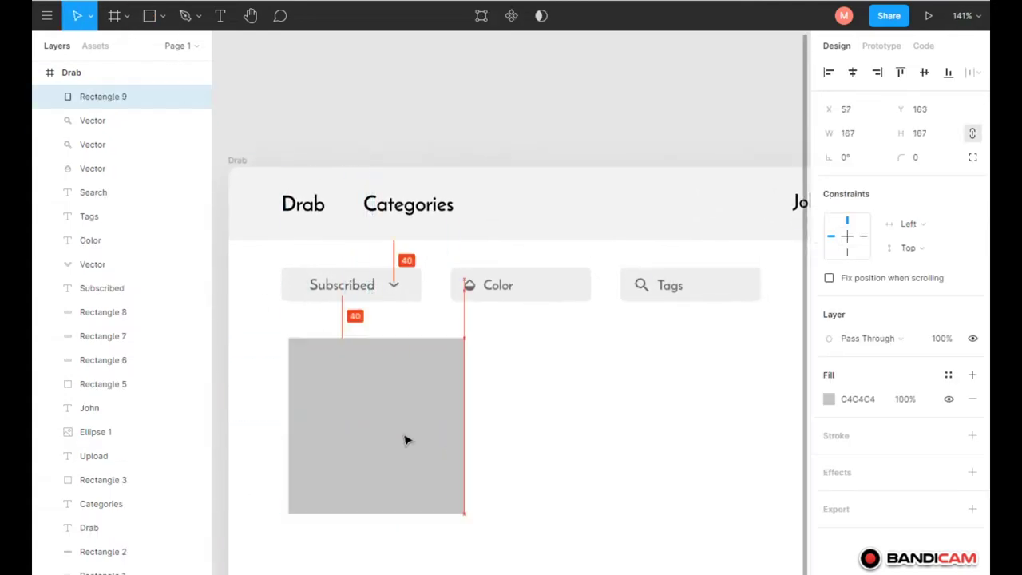
type("EEEEEE")
key("Return")
key("Escape")
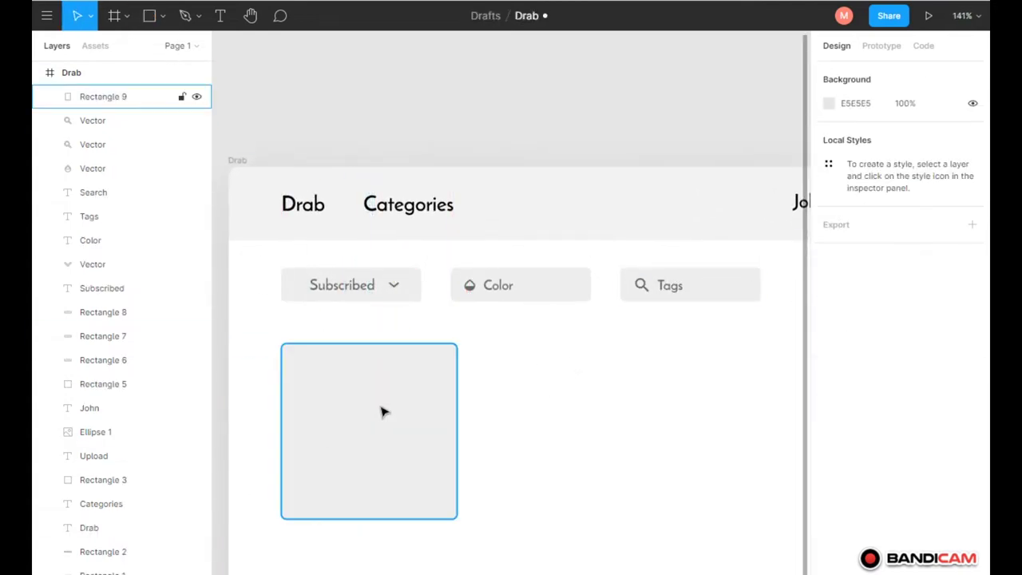
scroll(245, 315, "down", 5)
left_click(300, 364)
scroll(299, 363, "up", 5)
scroll(408, 351, "down", 2)
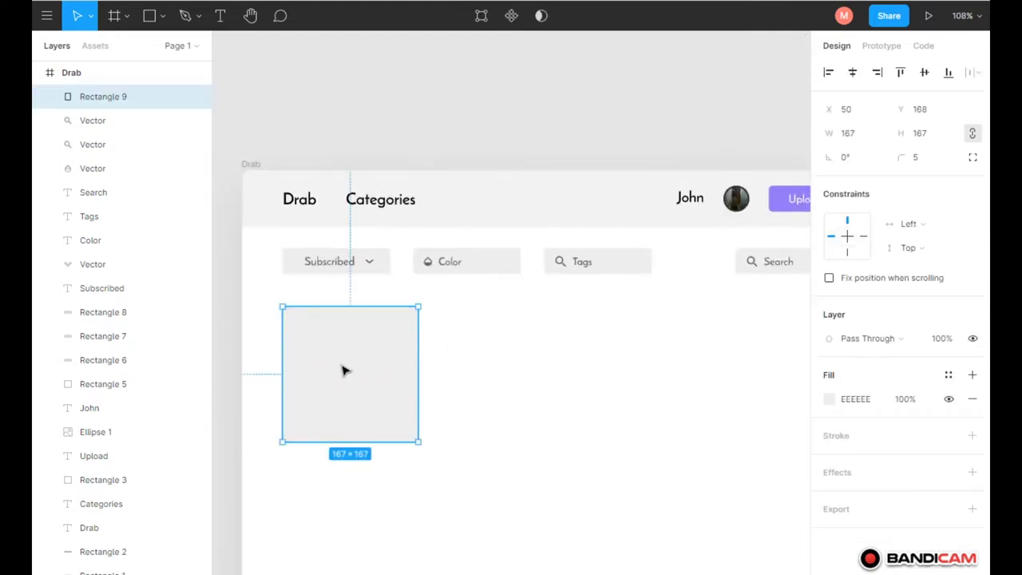
left_click(472, 349)
scroll(472, 350, "down", 2)
left_click_drag(370, 349, 472, 349)
key("ctrl+z")
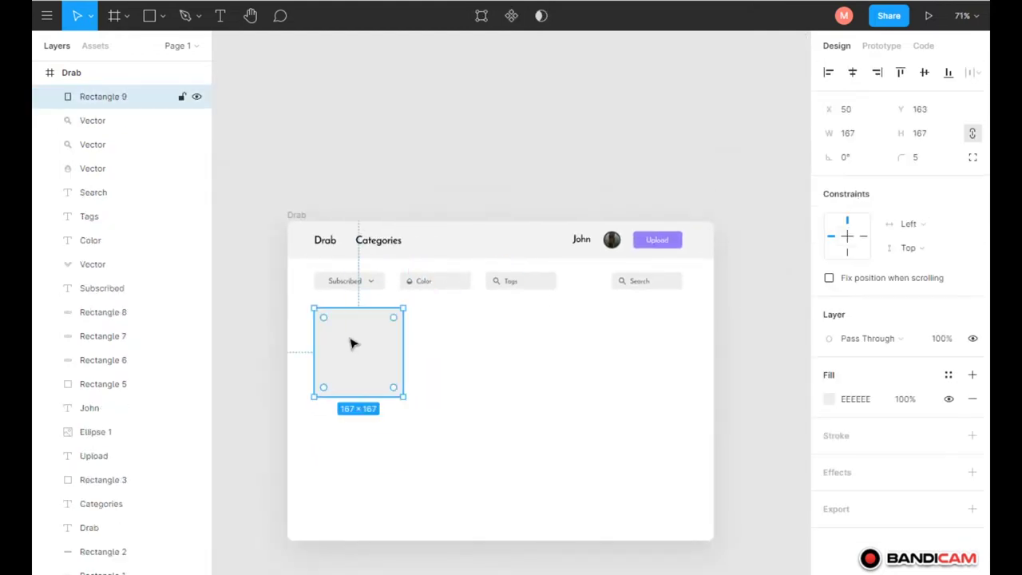
scroll(354, 343, "up", 5)
key("Escape")
Insert an outline heart icon using the Material Design Icons plugin
key("r")
left_click(162, 15)
left_click(124, 102)
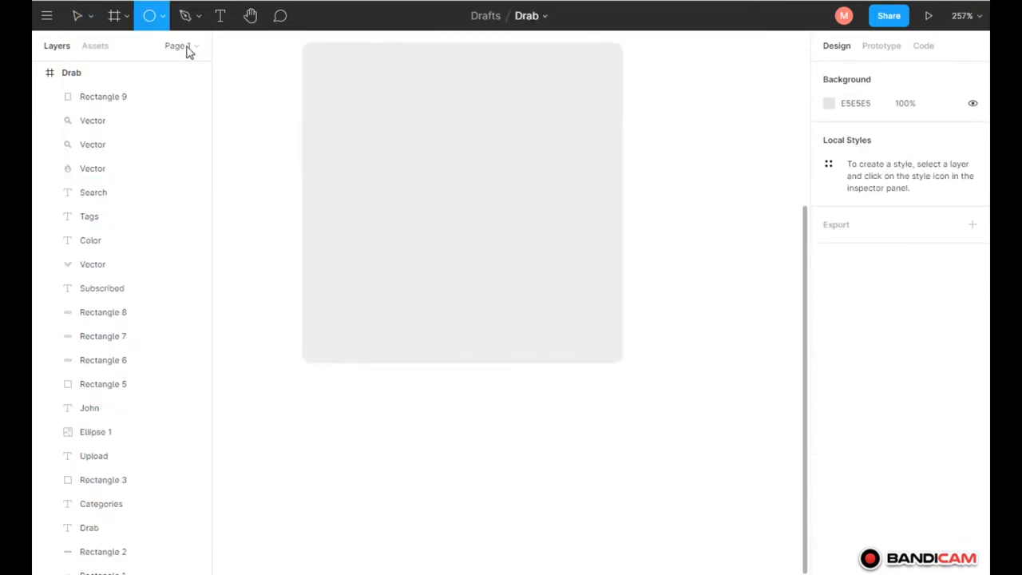
left_click(46, 15)
left_click(256, 272)
left_click(460, 248)
type("l")
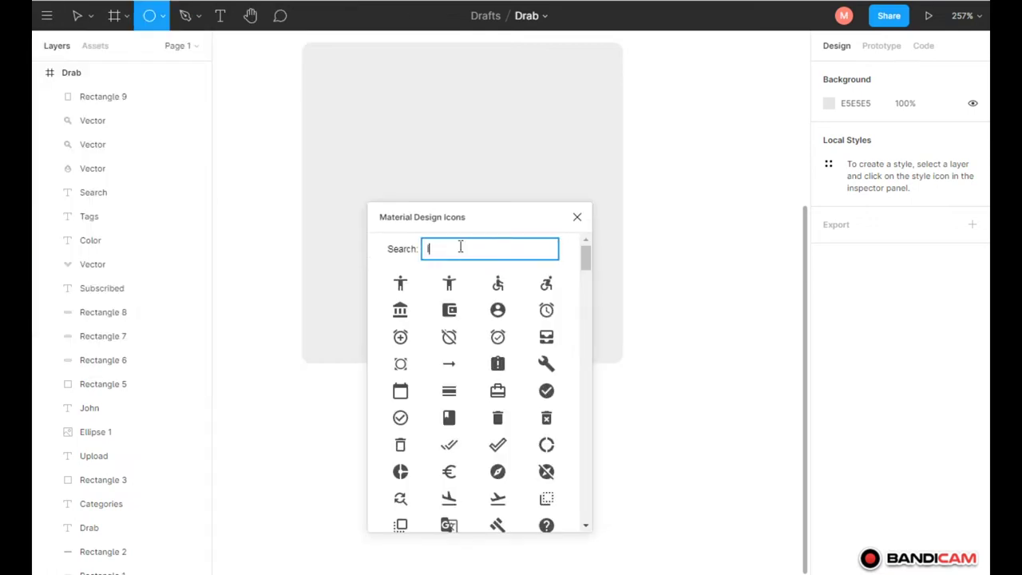
type("o")
key("BackSpace")
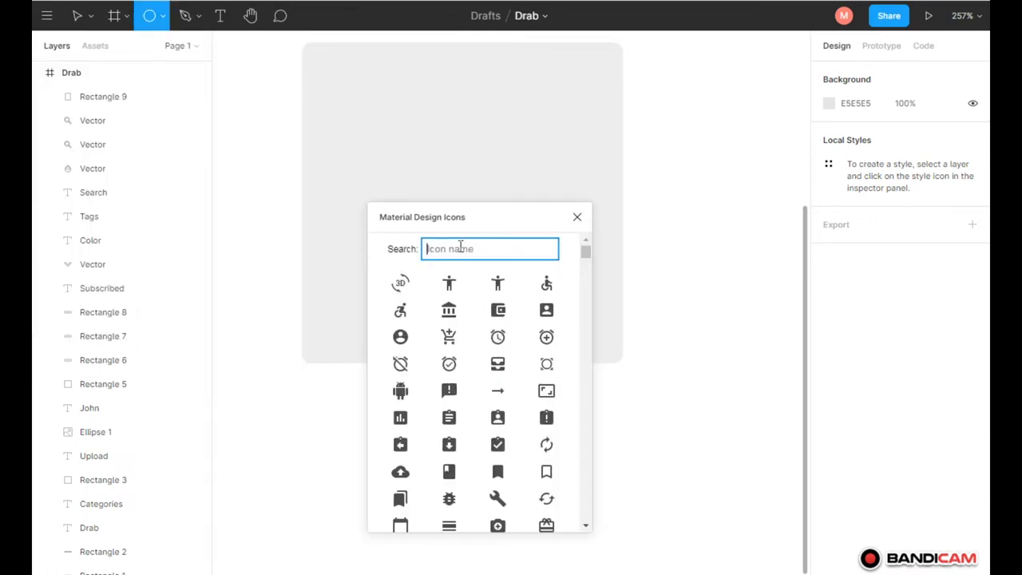
type("f")
scroll(497, 359, "down", 1)
scroll(488, 319, "down", 1)
type("a")
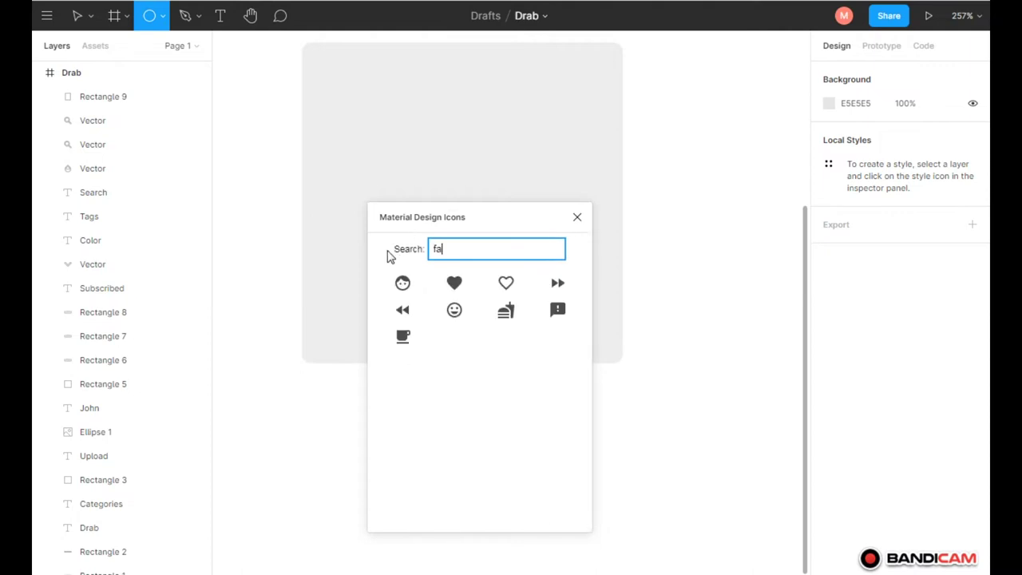
left_click(506, 283)
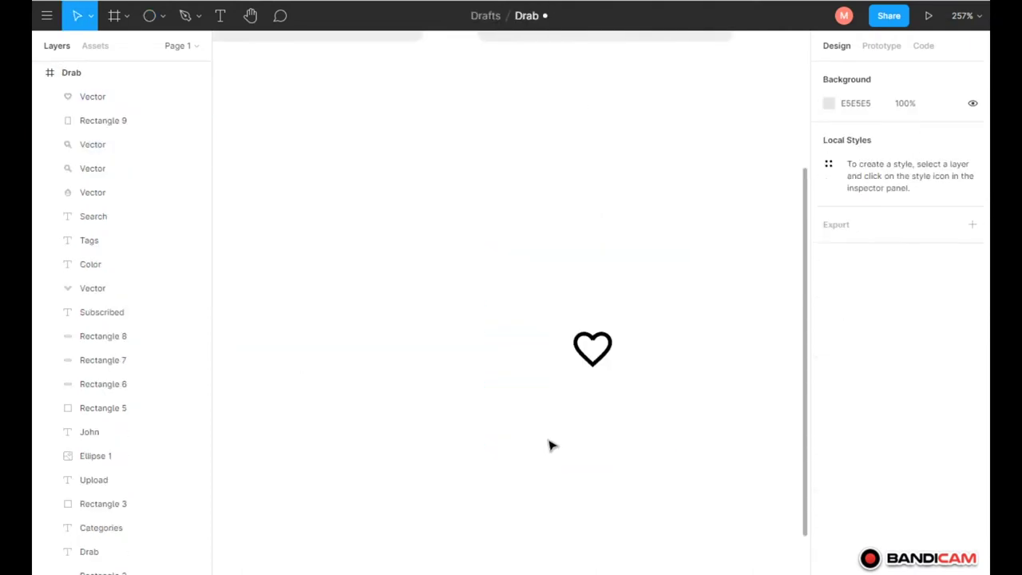
Recolour the heart icon to grey A4A4A4 and resize it to 12×12
scroll(592, 377, "down", 5, "ctrl")
scroll(453, 395, "up", 5, "ctrl")
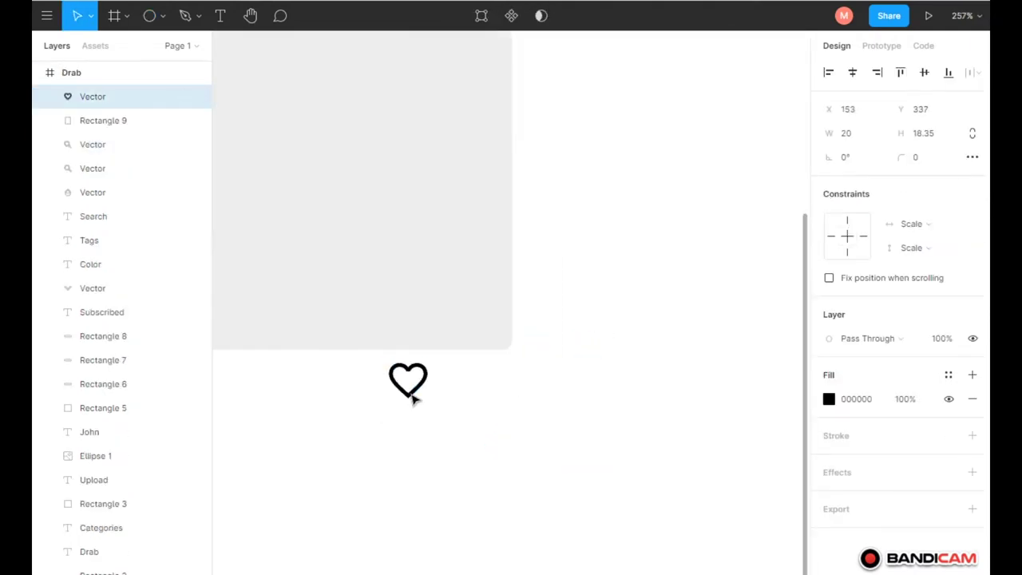
left_click(829, 398)
left_click(631, 387)
left_click_drag(679, 360, 609, 349)
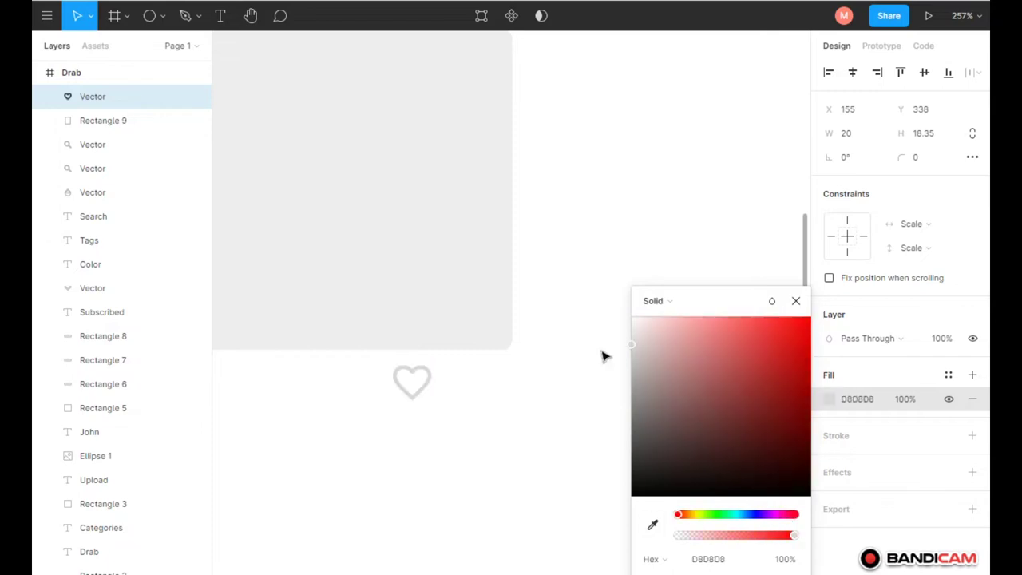
left_click_drag(657, 388, 623, 382)
key("Escape")
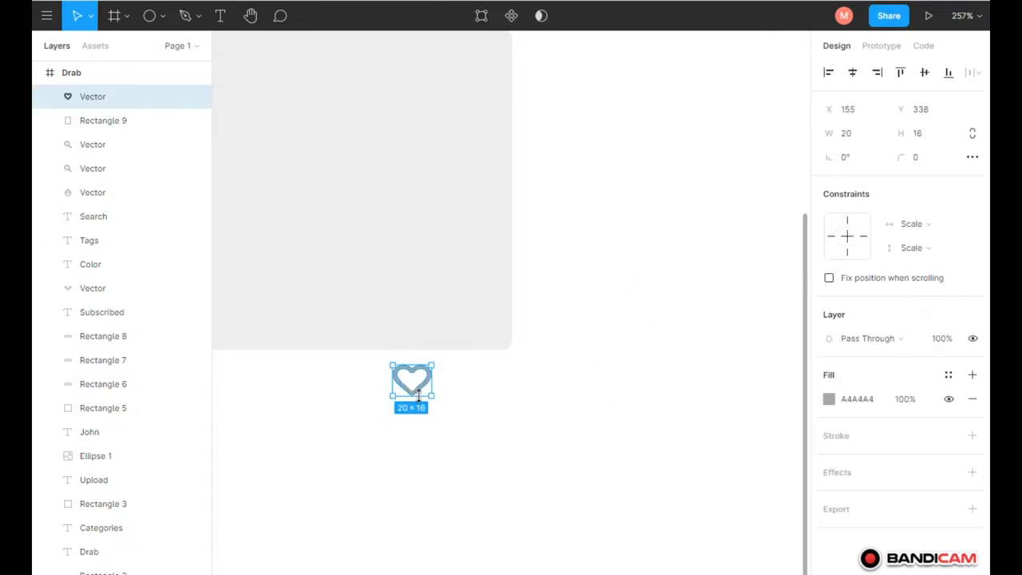
key("shift+0")
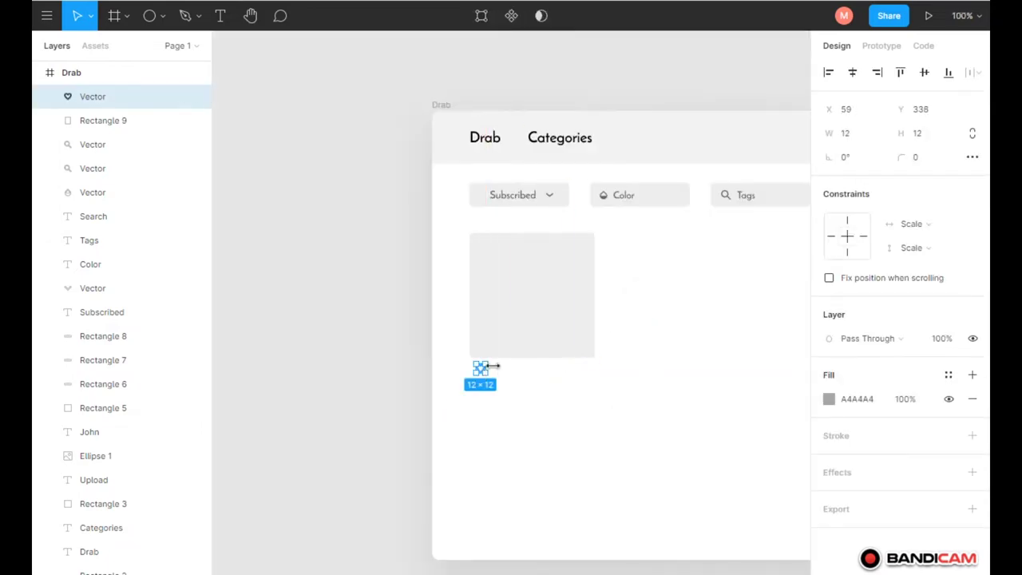
scroll(488, 366, "up", 5)
left_click(509, 390)
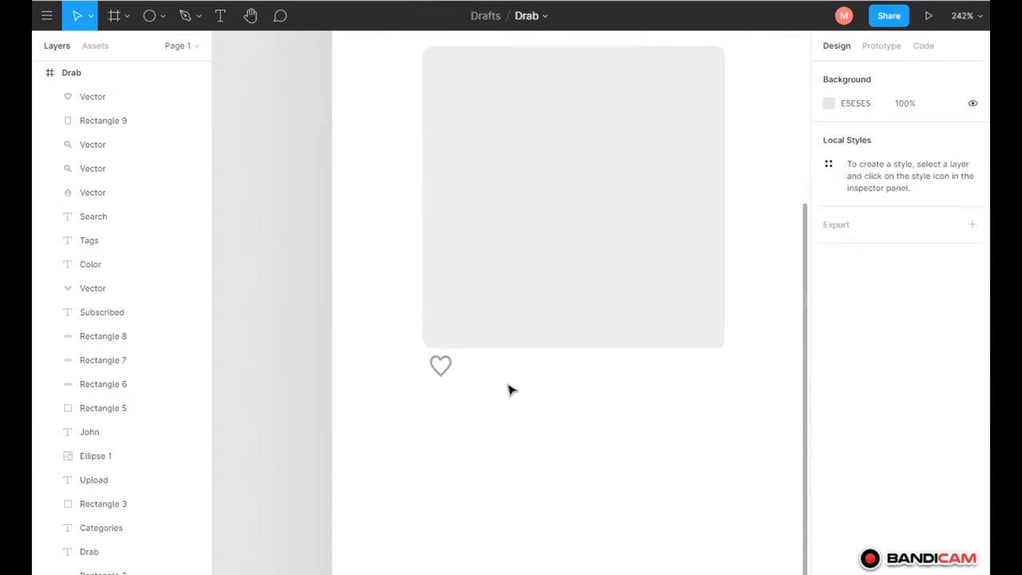
left_click(418, 365)
left_click(360, 369)
left_click(391, 367)
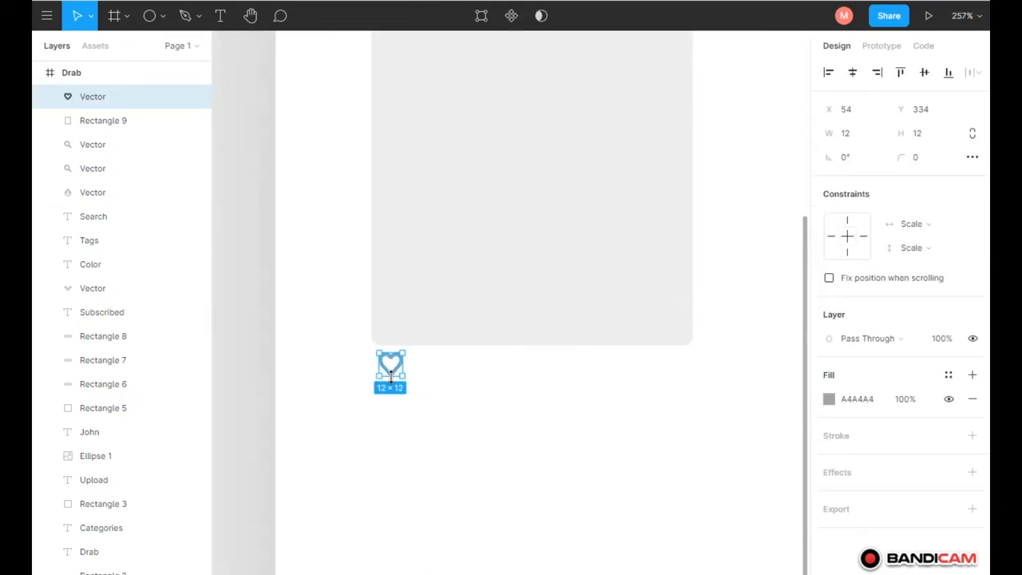
Insert an outline bookmark icon beside the heart under the card, filled grey A4A4A4
left_click(404, 391)
scroll(406, 383, "down", 3)
scroll(406, 383, "up", 1)
left_click(40, 15)
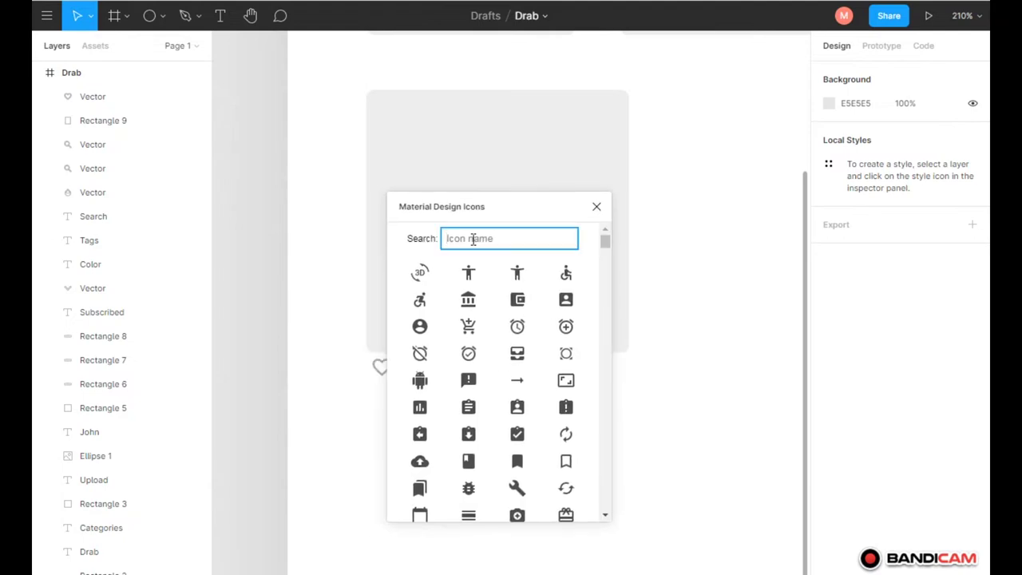
type("book")
left_click(525, 274)
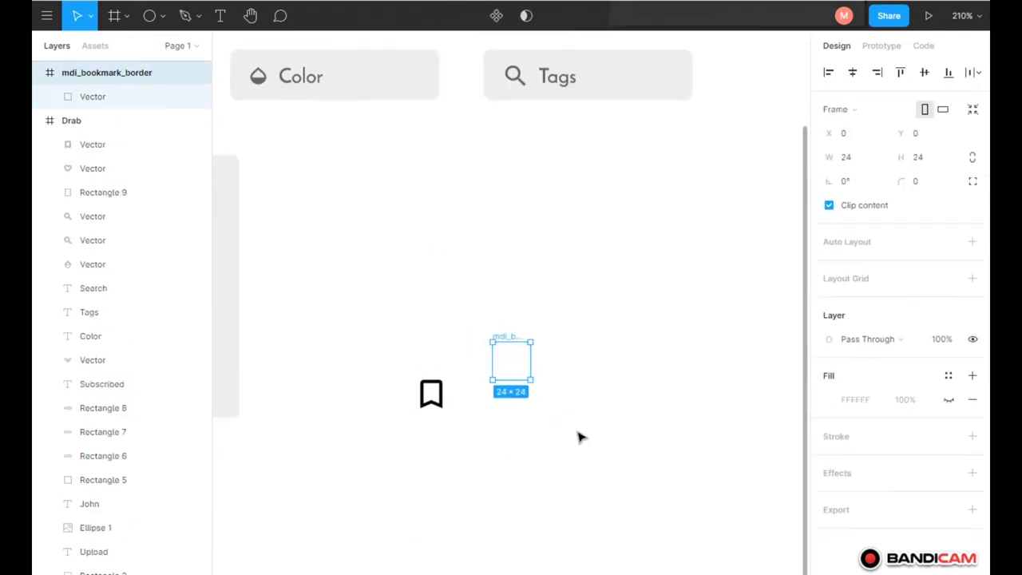
mouse_move(493, 392)
left_mouse_down()
mouse_move(331, 411)
mouse_move(348, 395)
left_mouse_up()
left_click(264, 411)
left_click(856, 397)
key("ctrl+c")
left_click(331, 411)
key("ctrl+v")
Draw a small circle next to the bookmark, resize it, and move it to the card's right edge
key("Escape")
key("shift+1")
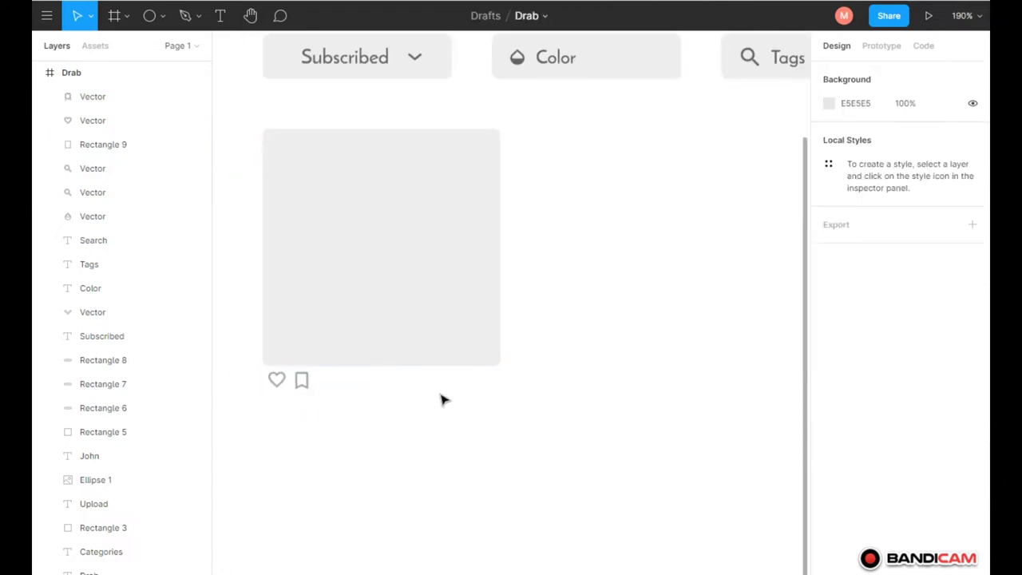
left_click(301, 382)
left_click(399, 408)
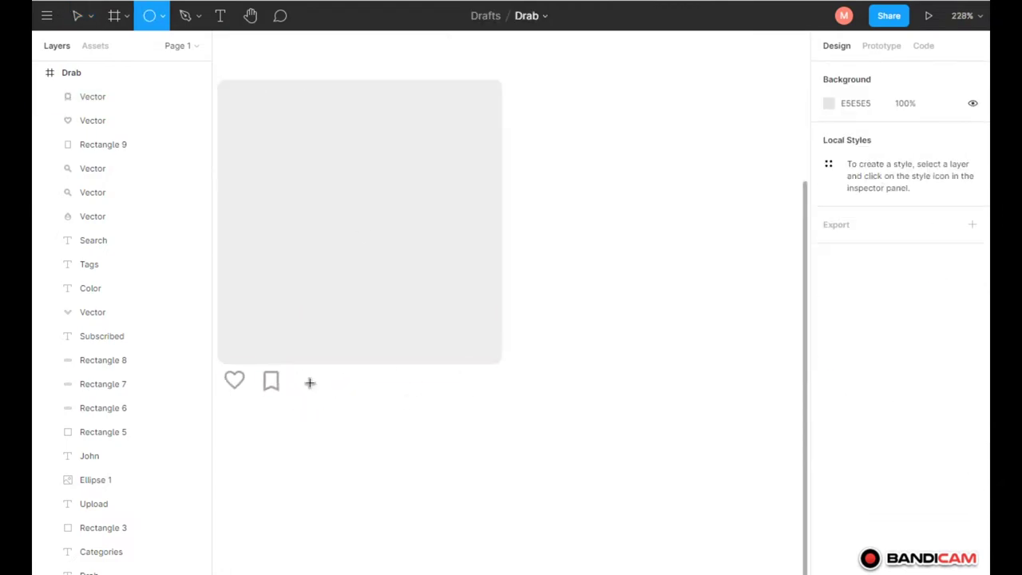
left_click_drag(291, 372, 316, 397)
left_click(271, 382)
left_click(252, 385)
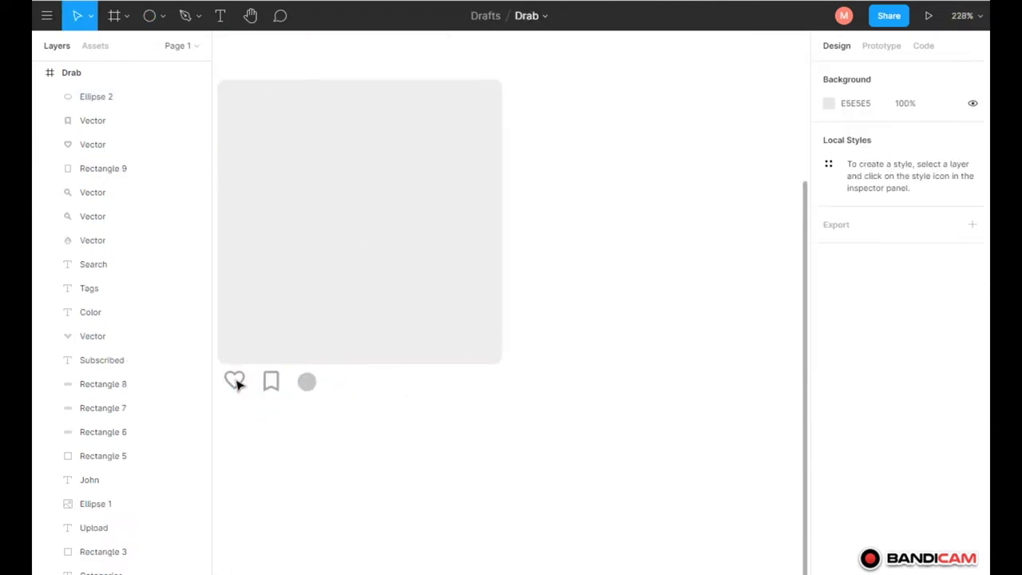
left_click(234, 383)
left_click(307, 384)
left_click(859, 138)
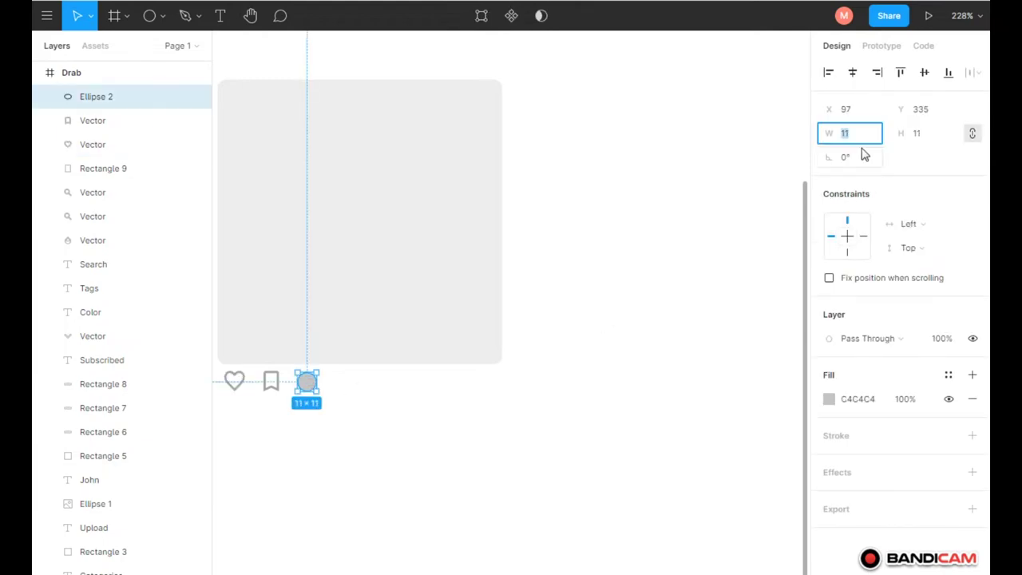
key("Escape")
left_click_drag(307, 384, 487, 382)
left_click(542, 373)
scroll(542, 373, "down", 1)
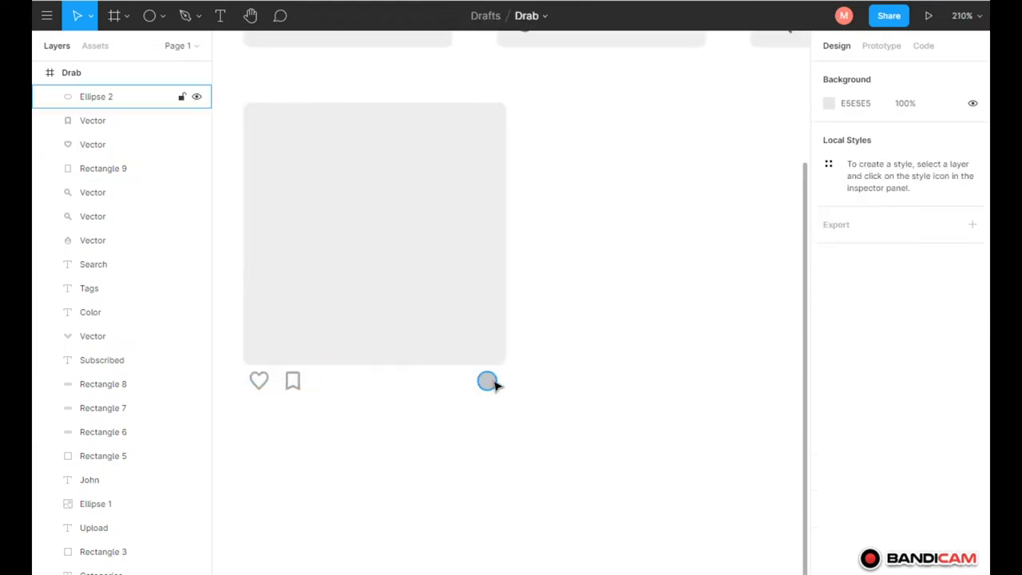
Search Unsplash for avatar photos and insert the pug photo
left_click(47, 16)
left_click(240, 292)
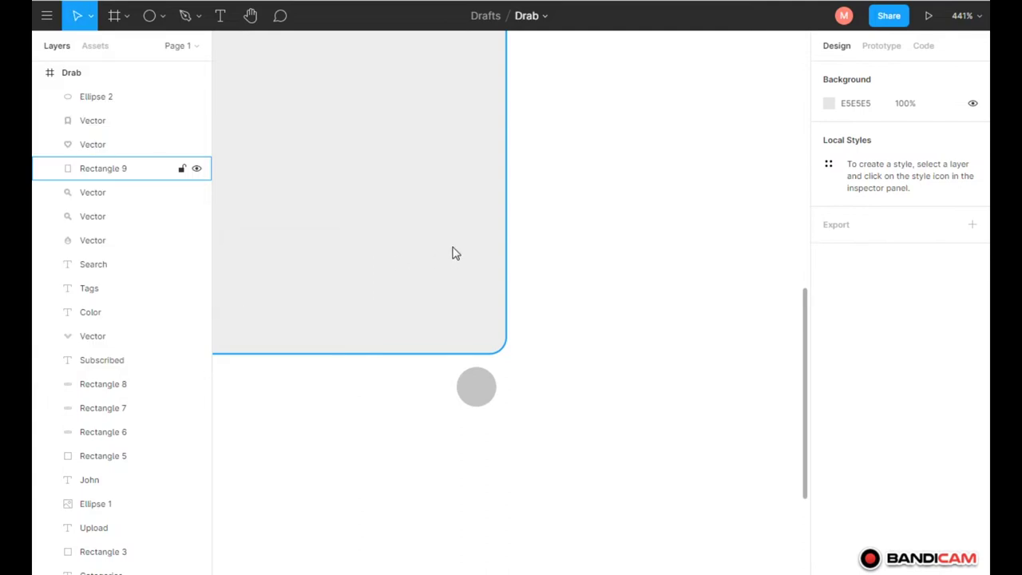
type("avatar")
left_click(659, 182)
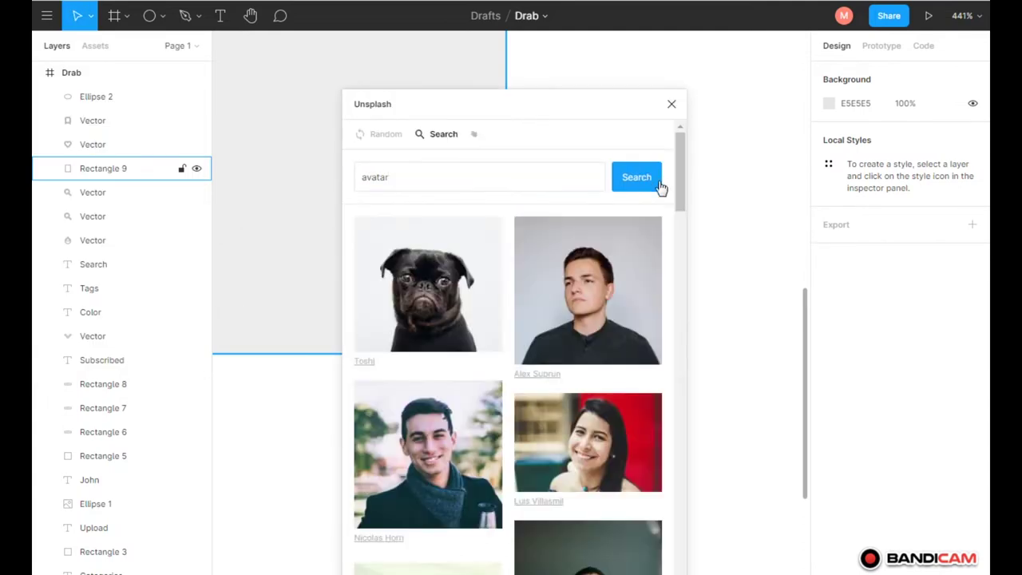
scroll(530, 319, "down", 3)
scroll(529, 319, "up", 3)
left_click(446, 290)
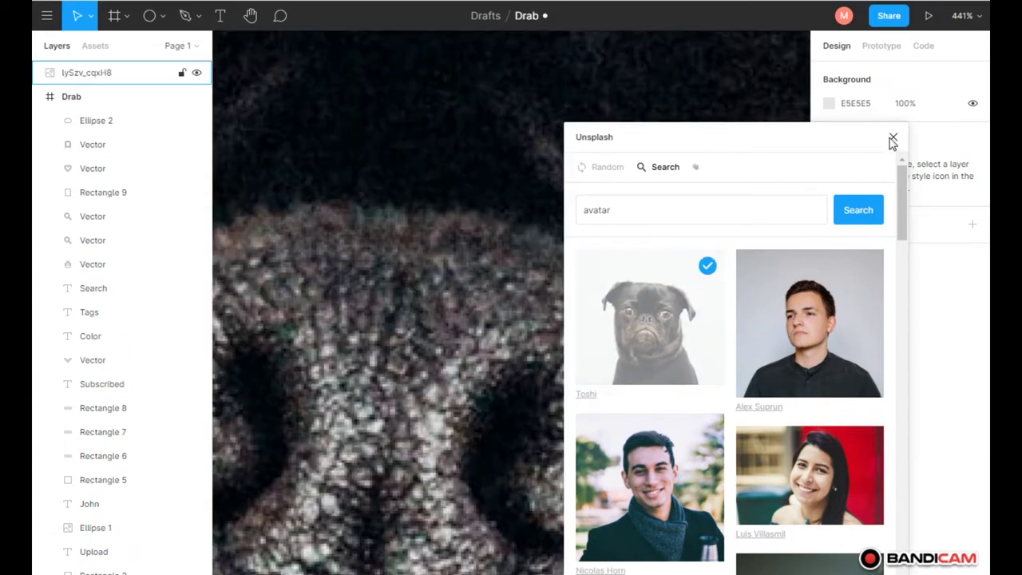
left_click(893, 141)
Place the 12×12 pug image right of the bookmark and round it with corner radius 100
scroll(561, 322, "down", 10)
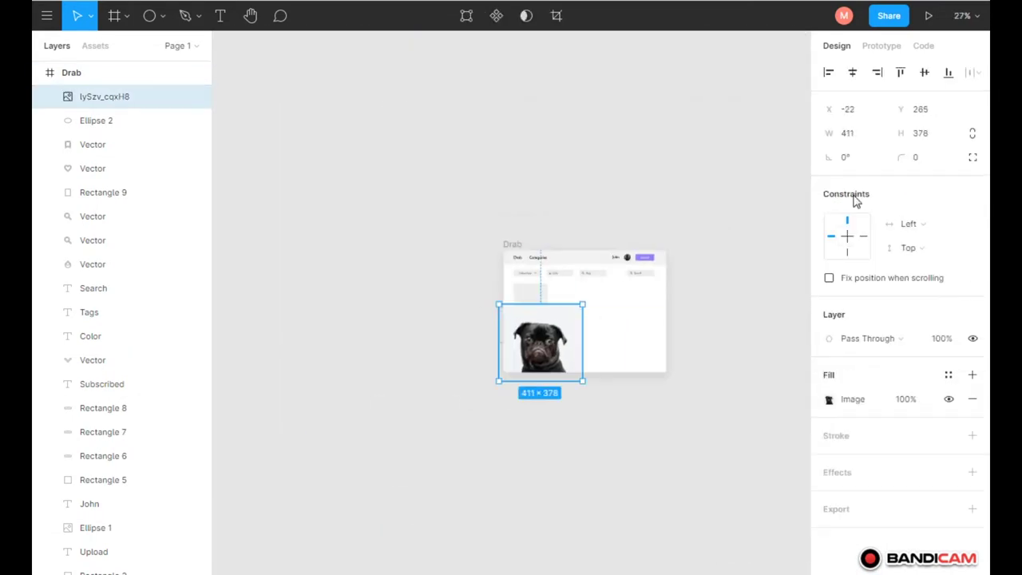
left_click(612, 317)
scroll(567, 329, "up", 5)
left_click(404, 216)
scroll(586, 391, "up", 5)
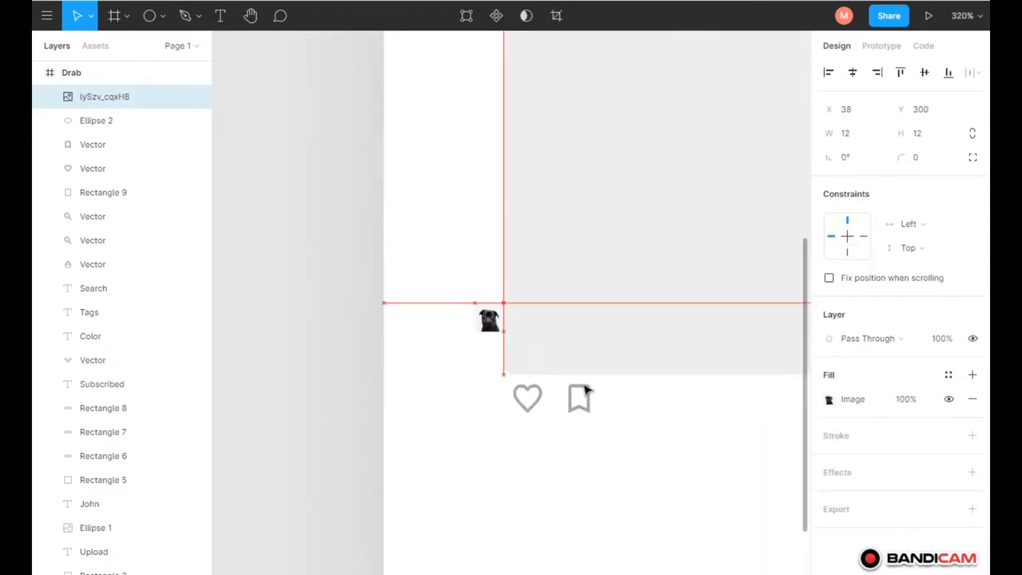
left_click_drag(489, 320, 400, 399)
left_click(648, 397)
scroll(607, 394, "up", 5)
left_click(531, 408)
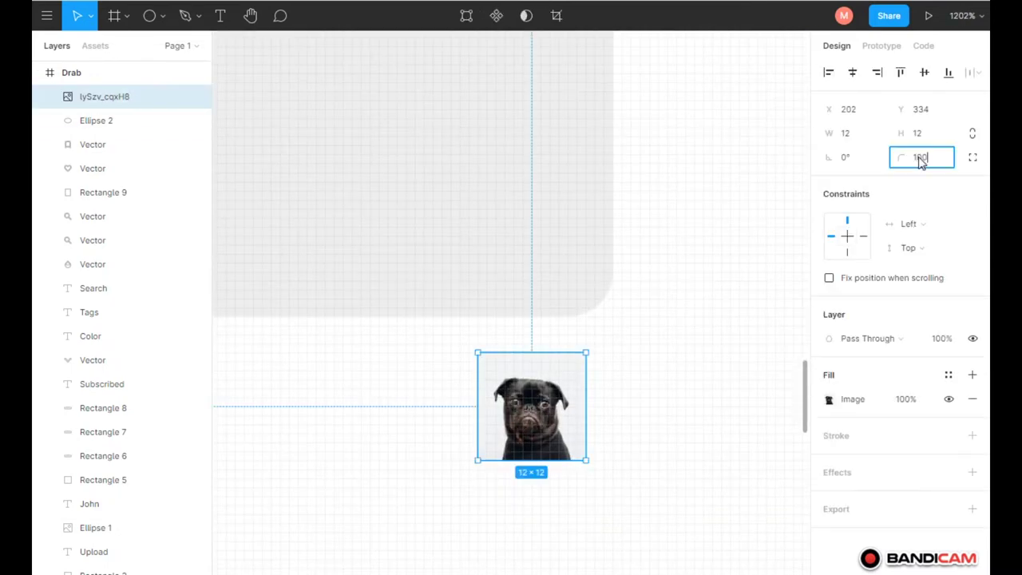
left_click(602, 366)
scroll(495, 365, "down", 3)
scroll(518, 370, "up", 3)
Add a grey name text label beside the pug avatar
key("t")
left_click(452, 420)
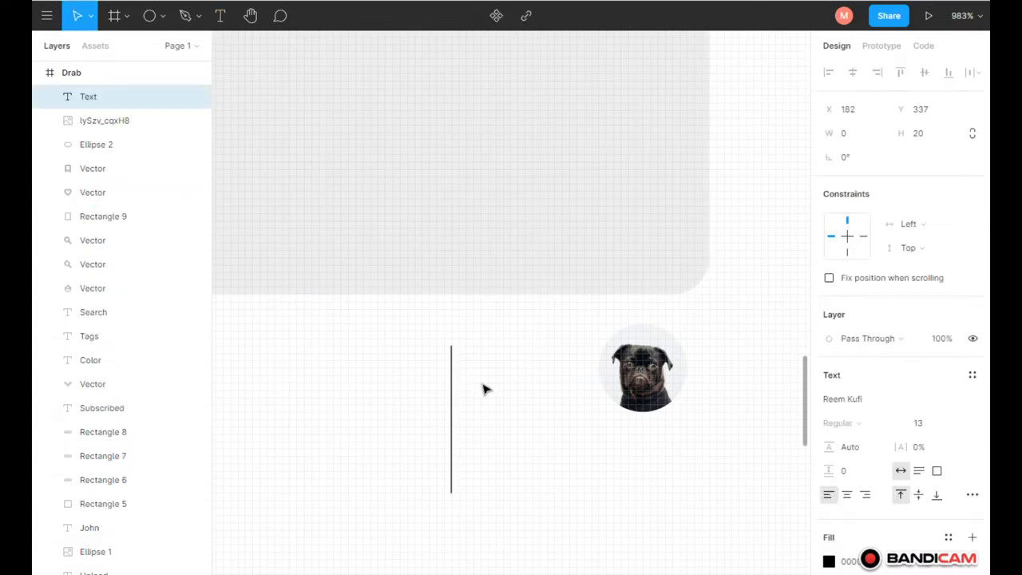
left_click_drag(605, 453, 560, 408)
left_click(829, 562)
left_click_drag(664, 454, 611, 433)
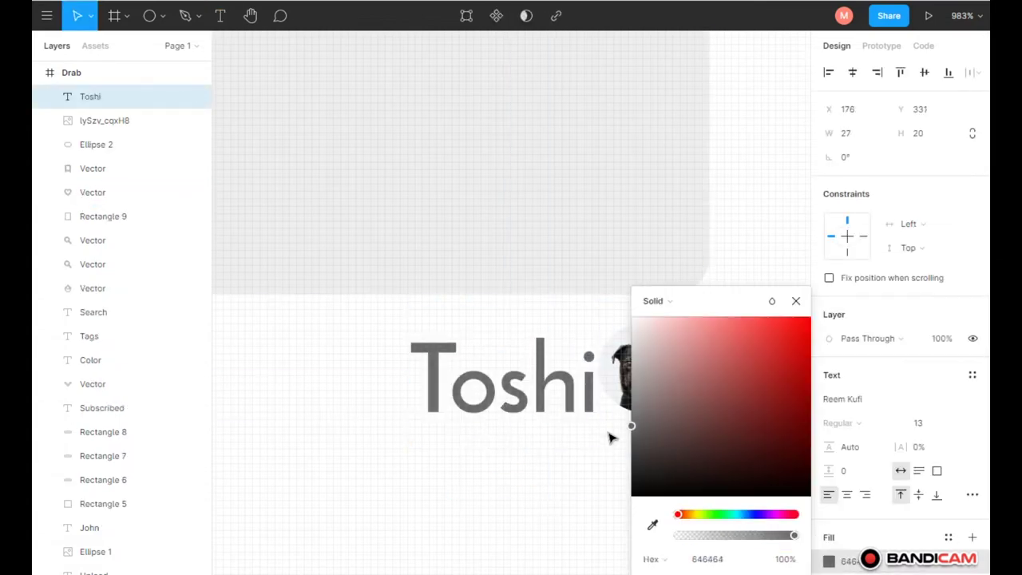
key("Escape")
Set the name label's font size to 11 and line it up with the avatar
left_click(918, 423)
left_click(936, 371)
left_click(358, 384)
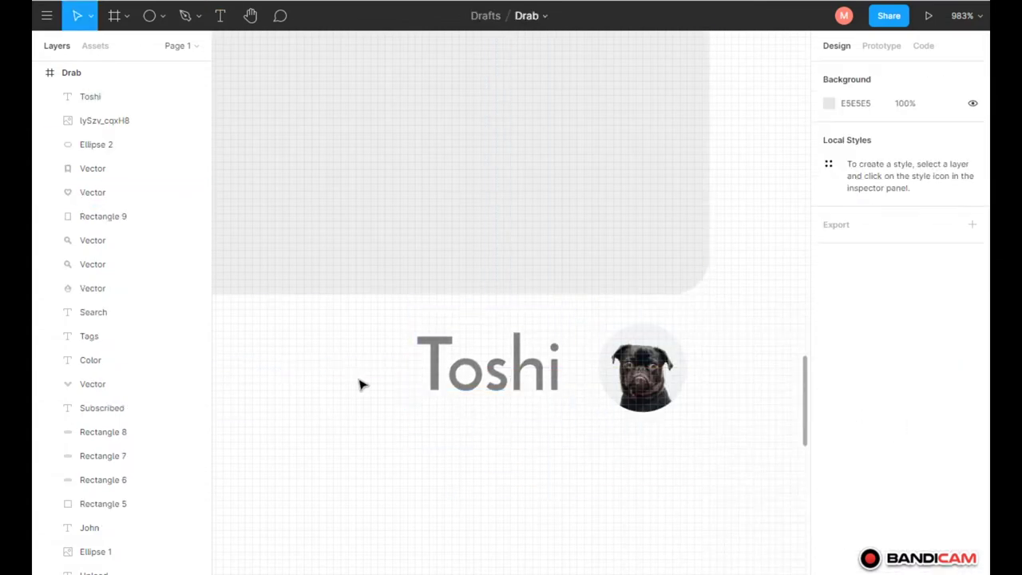
scroll(541, 366, "down", 5)
left_click(526, 367)
left_click(655, 400)
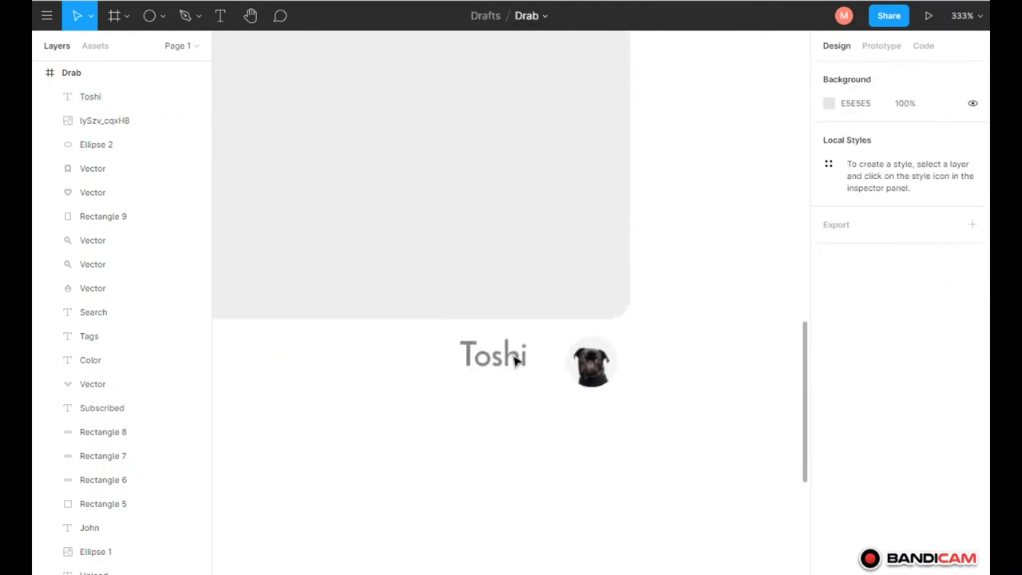
left_click(520, 358)
left_click(417, 378)
scroll(417, 379, "down", 5)
scroll(505, 323, "down", 3)
left_click(487, 374)
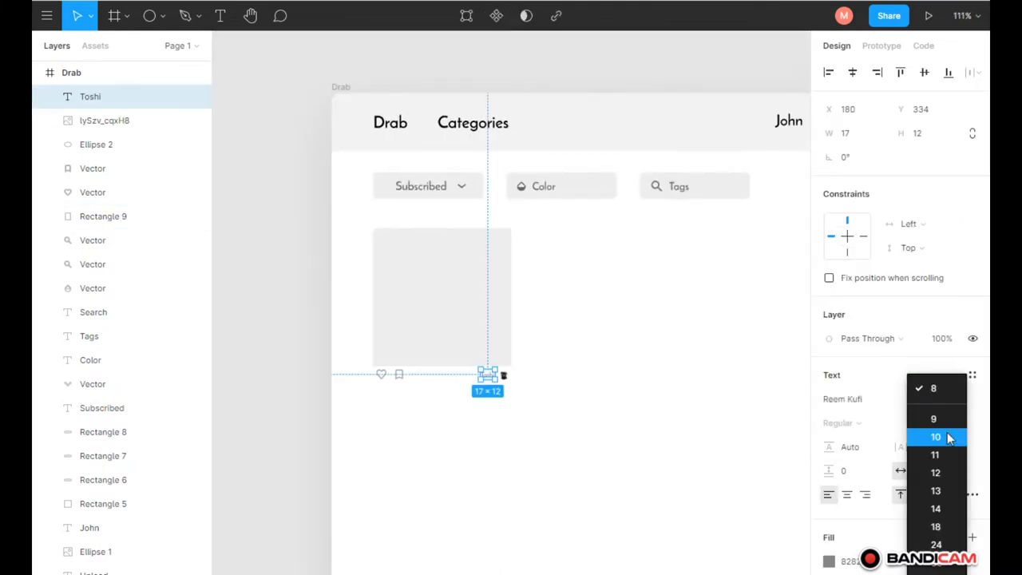
scroll(485, 372, "up", 3)
left_click(498, 381)
left_click(499, 380)
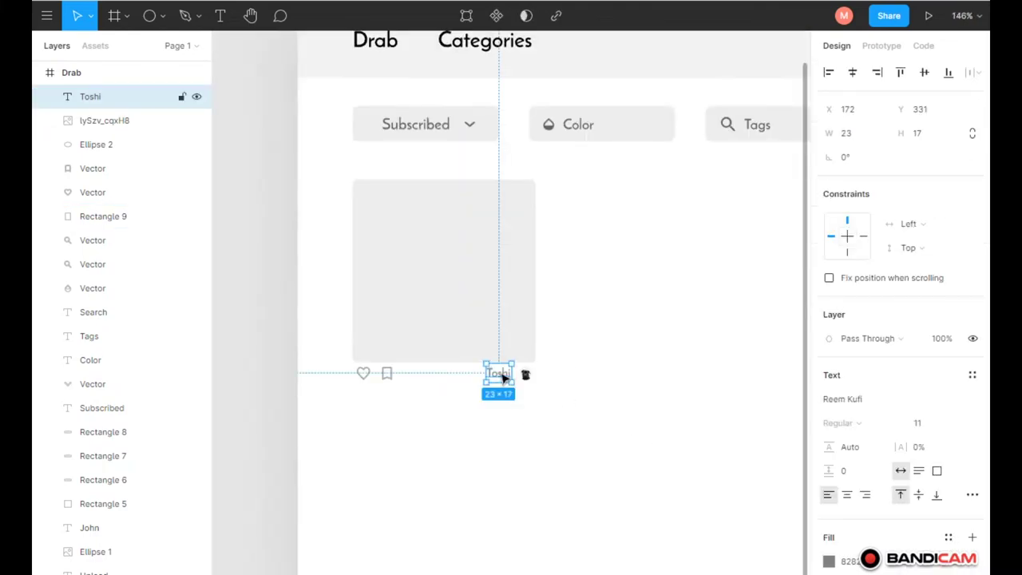
scroll(504, 382, "up", 5)
left_click(618, 379)
Select the first card's grey image area and bring up the plugins list
scroll(303, 376, "down", 5)
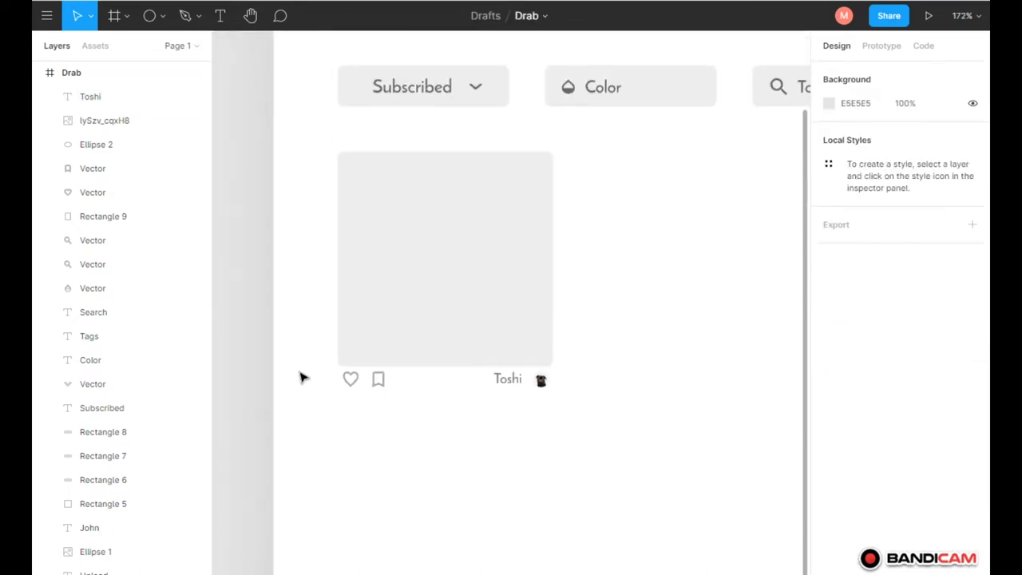
scroll(449, 404, "up", 2)
left_click(46, 15)
left_click(304, 292)
Insert a random Unsplash 'art' painting, sized 167×167 with radius 5, over the first card
left_click(373, 296)
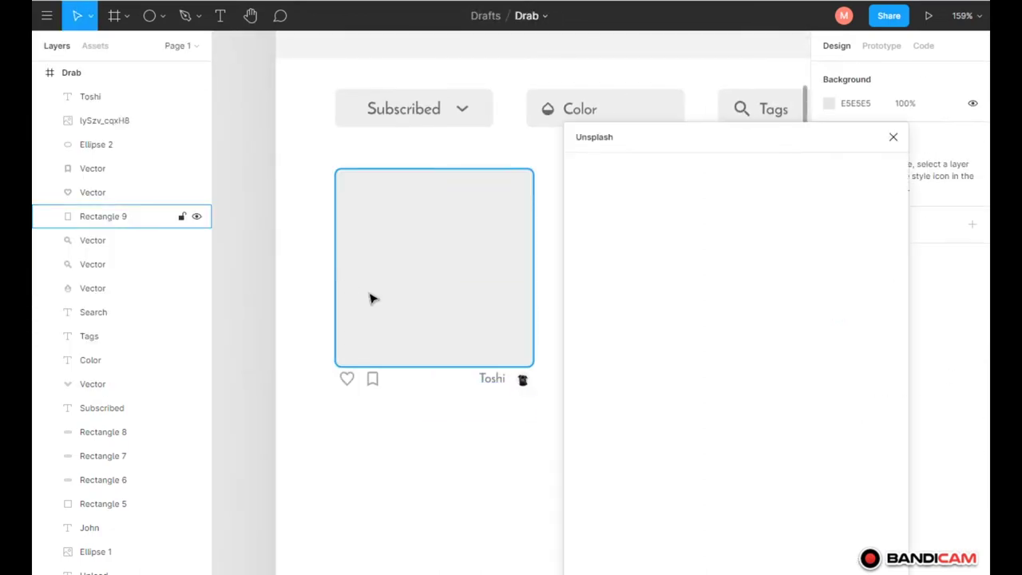
left_click(639, 361)
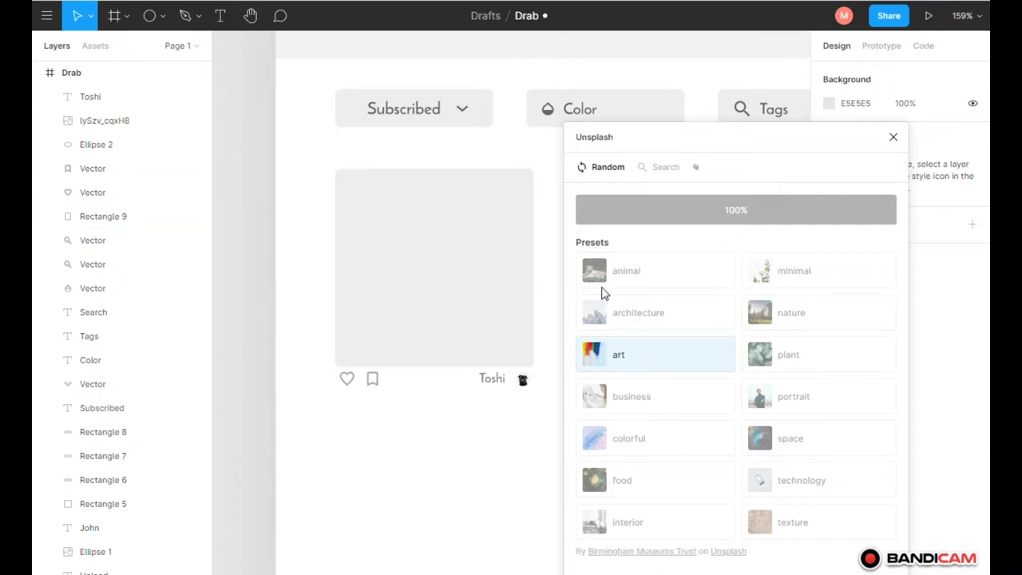
left_click(893, 141)
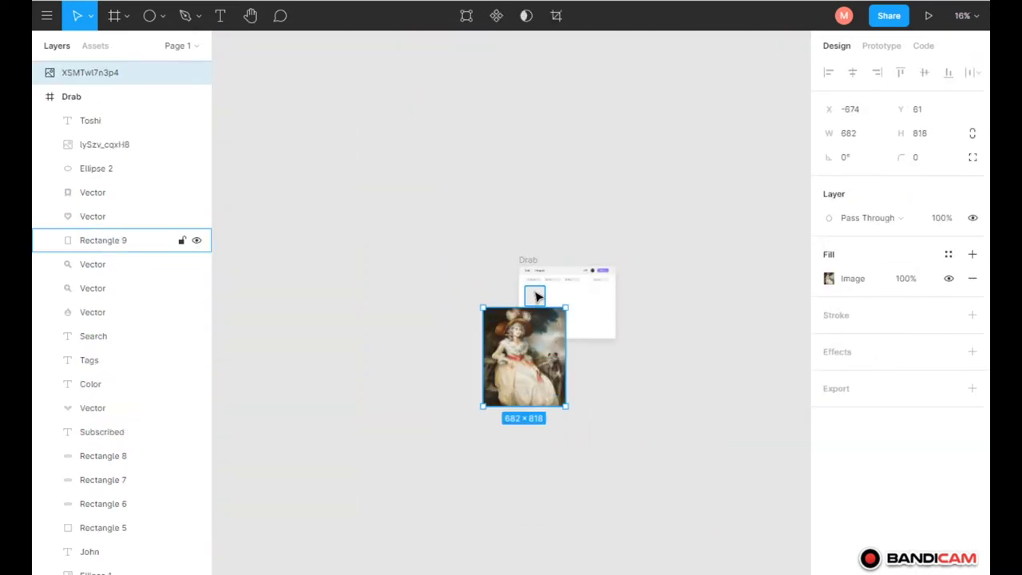
left_click(780, 282)
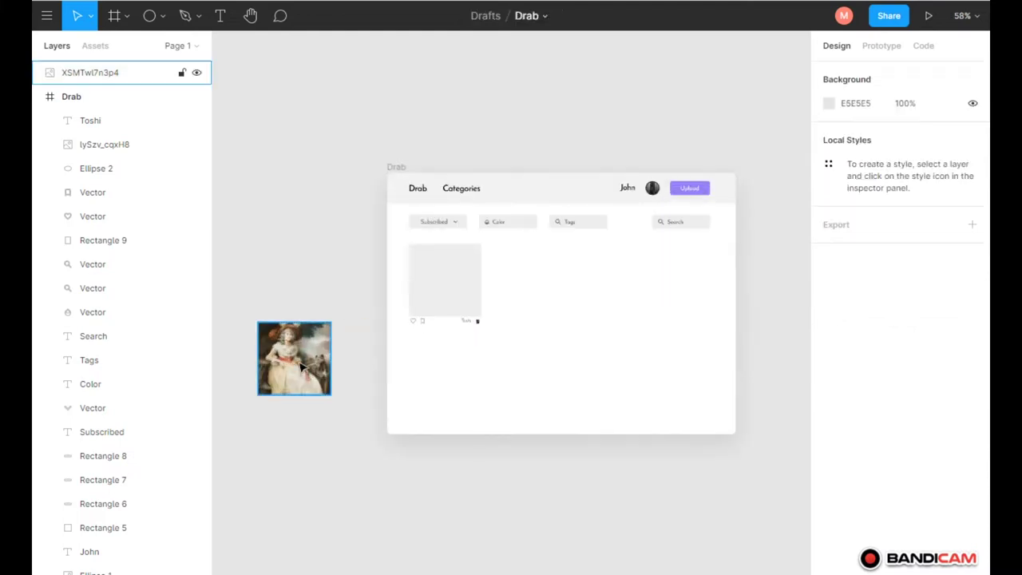
left_click_drag(294, 357, 445, 282)
key("shift+2")
left_click(917, 157)
key("Escape")
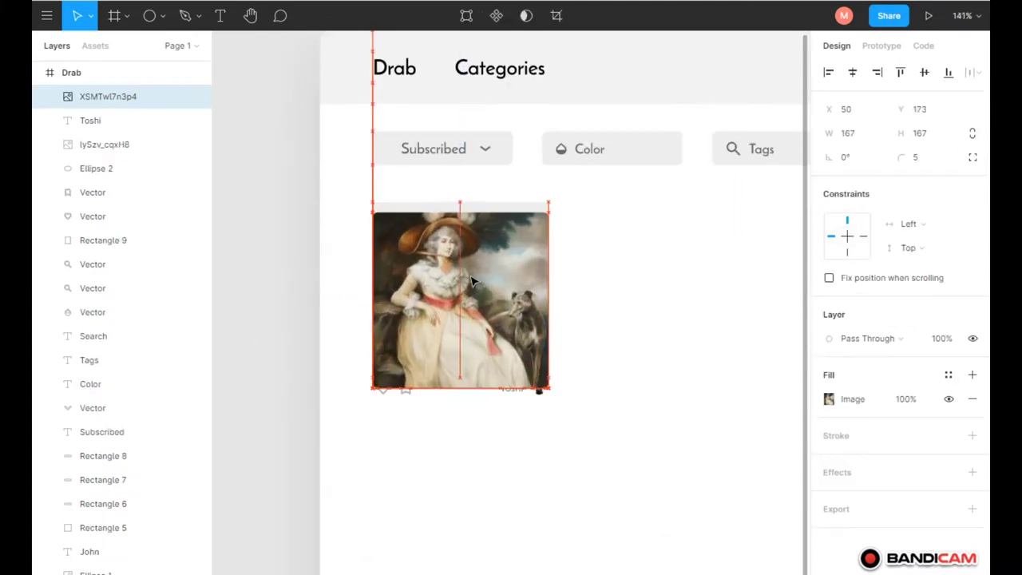
Duplicate the whole first card and place the copy to its right
scroll(461, 290, "down", 2)
left_click_drag(339, 203, 503, 384)
left_click_drag(448, 310, 615, 309)
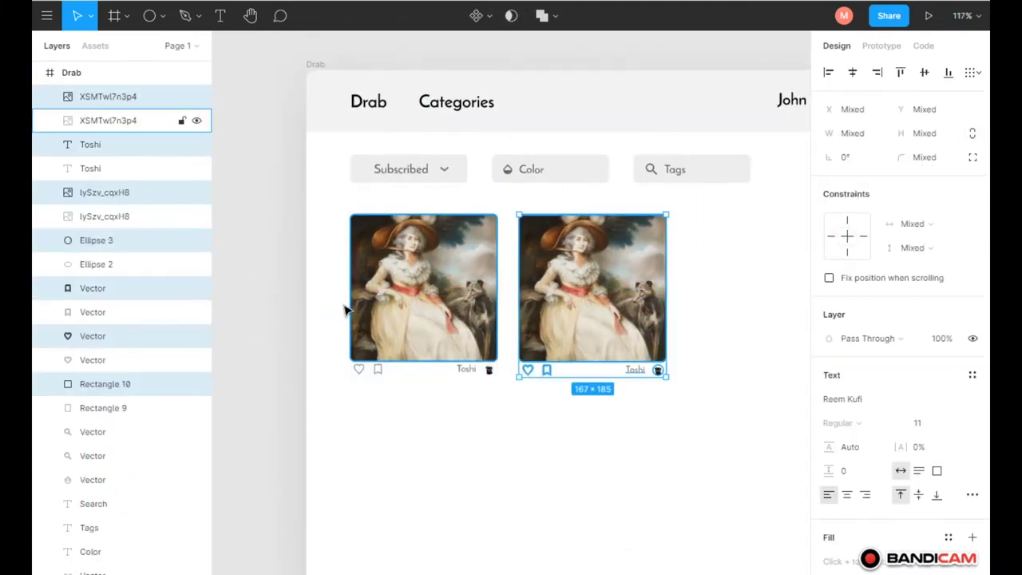
Delete the two extra card copies so only one card remains
scroll(347, 308, "down", 5)
left_click_drag(367, 297, 490, 295)
left_click(375, 293)
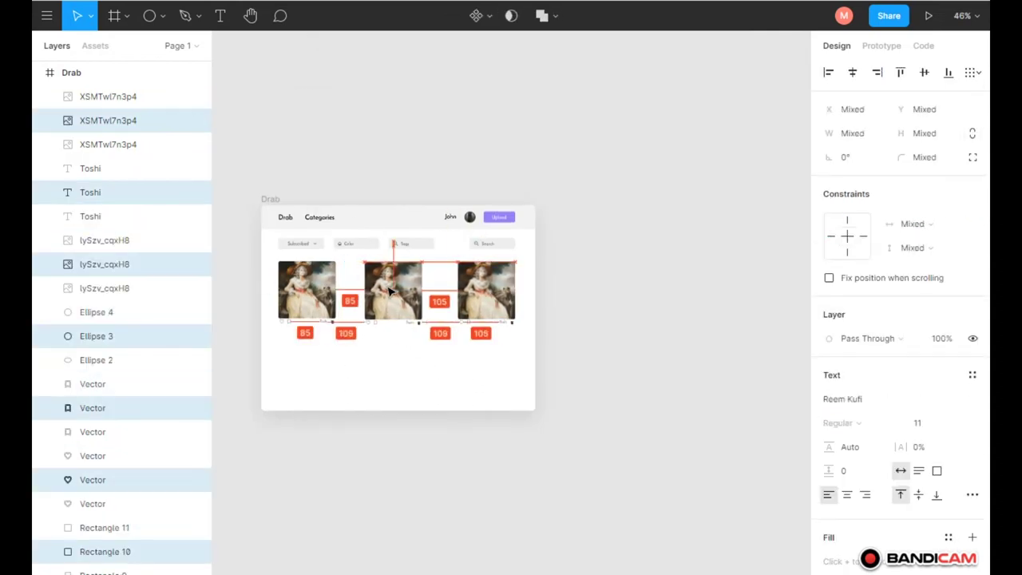
scroll(336, 295, "up", 5)
left_click(376, 288)
left_click_drag(455, 284, 761, 390)
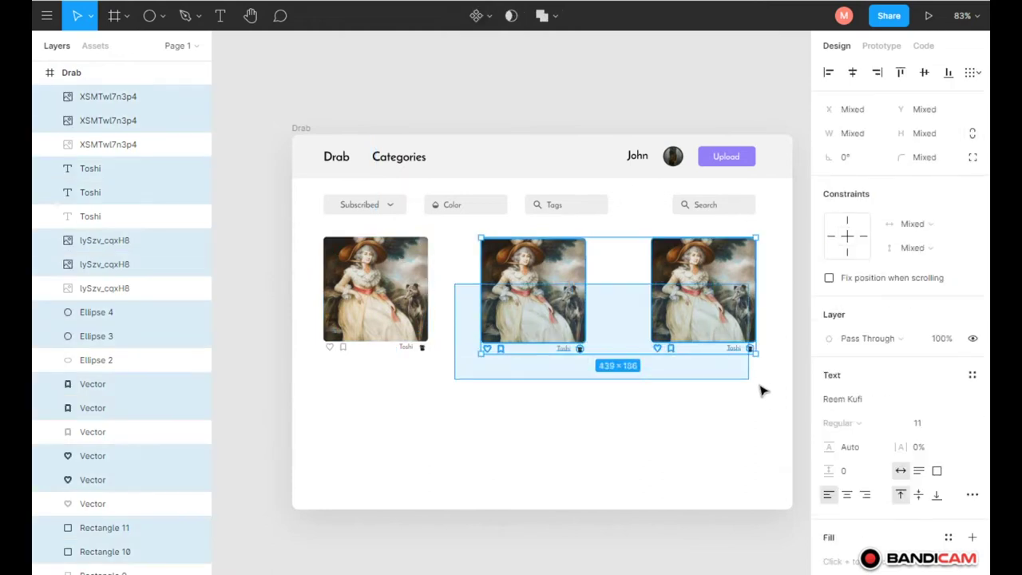
key("Delete")
Resize the card's grey rectangle to 144×144 and align the bottom row with the image
scroll(375, 287, "up", 3)
left_click(352, 280)
left_click(918, 133)
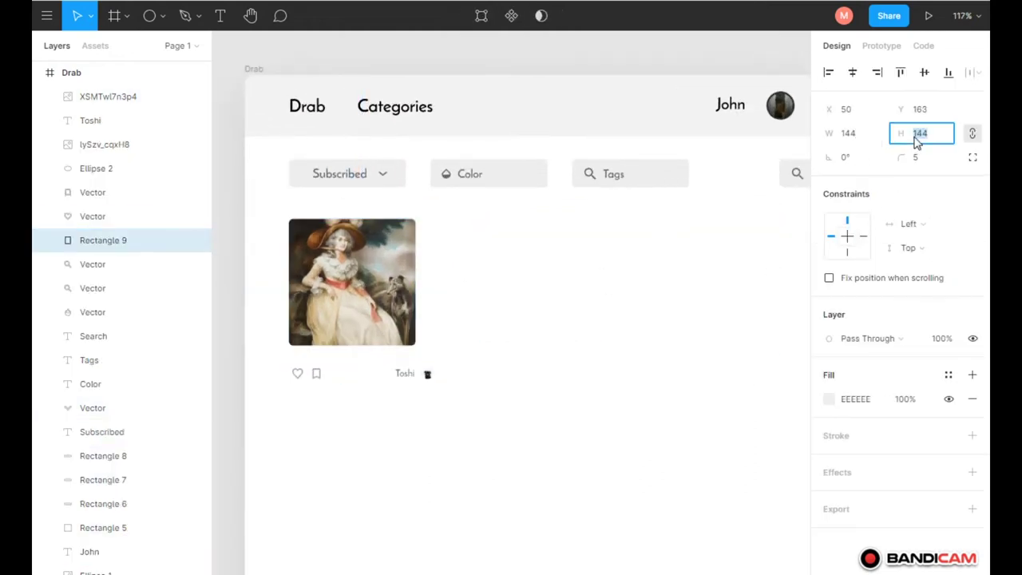
left_click_drag(447, 387, 284, 364)
scroll(298, 382, "up", 3)
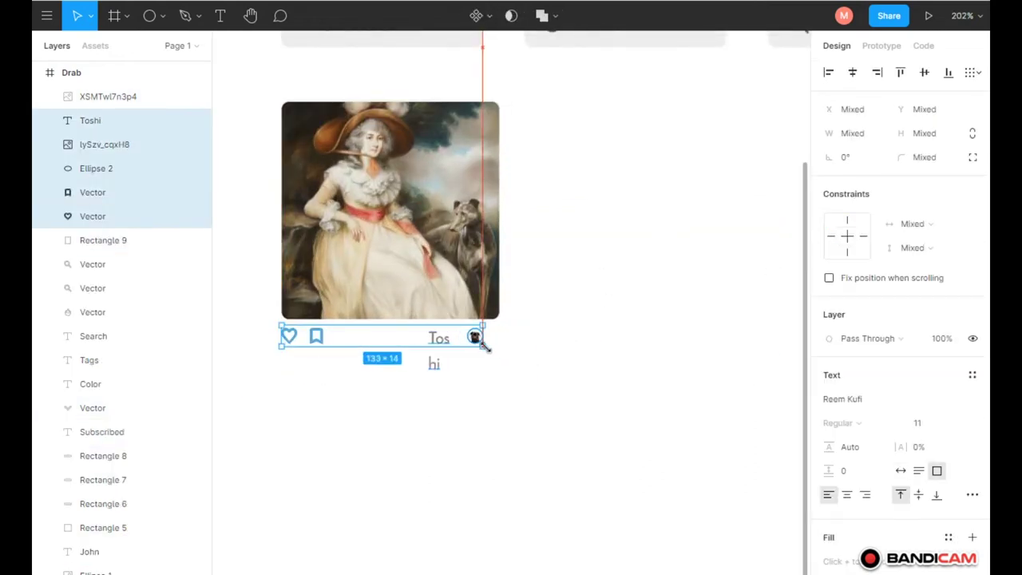
left_click(438, 349)
left_click_drag(263, 325, 548, 359)
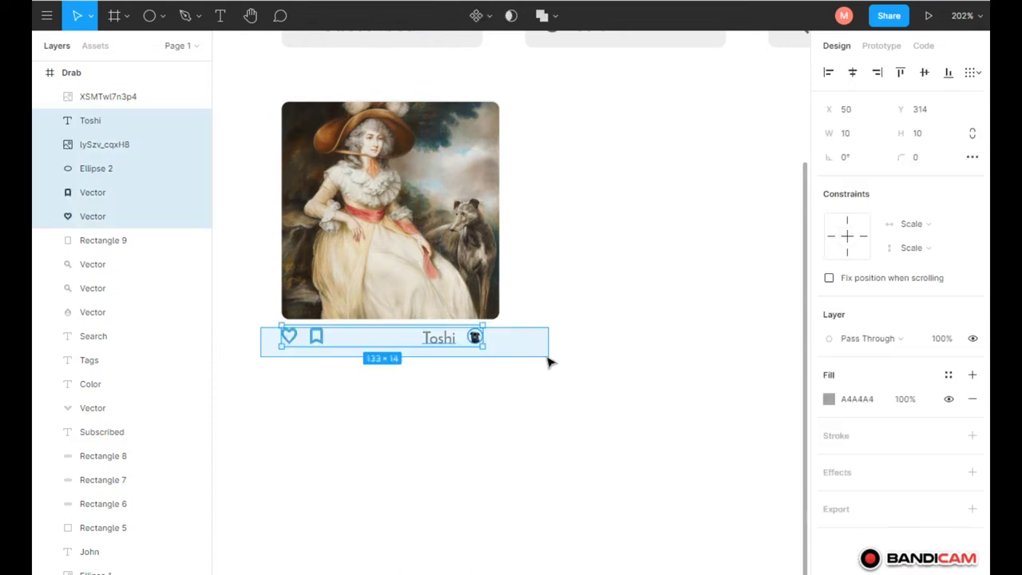
mouse_move(404, 346)
left_mouse_down()
mouse_move(413, 345)
mouse_move(255, 208)
left_mouse_up()
left_click(247, 303)
Duplicate the card into four evenly spaced cards, leaving grey placeholders in the three copies
scroll(247, 304, "down", 3)
scroll(370, 360, "down", 2)
mouse_move(343, 312)
left_mouse_down()
mouse_move(426, 284)
mouse_move(673, 280)
left_mouse_up()
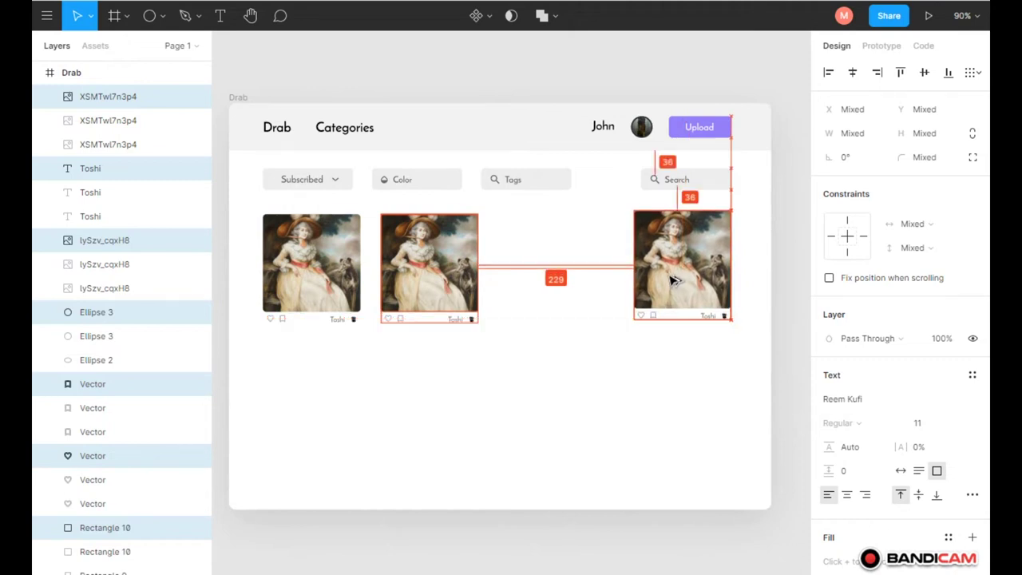
left_click_drag(673, 284, 549, 287)
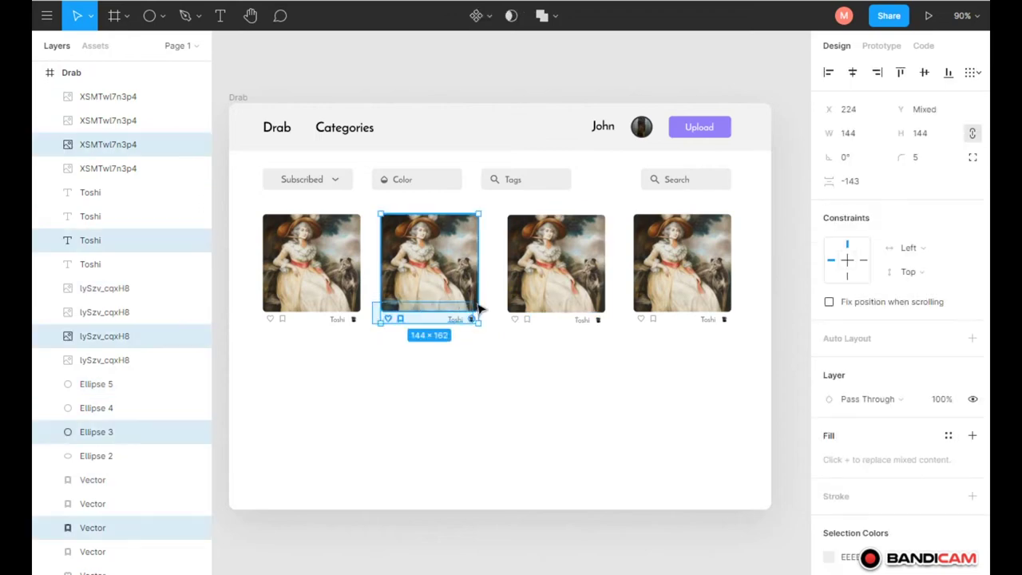
left_click_drag(559, 331, 548, 277)
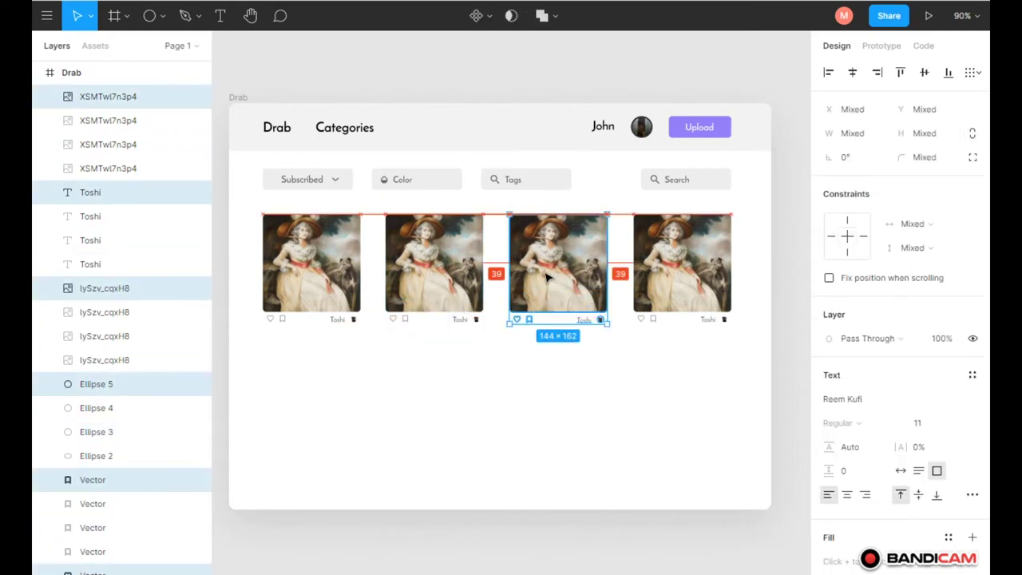
left_click(492, 388)
key("ctrl+z")
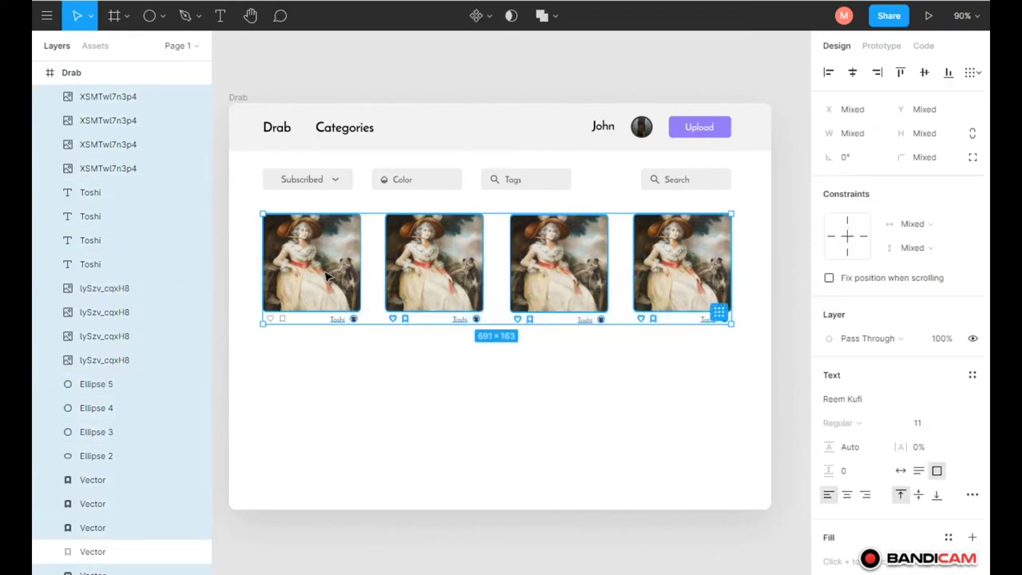
key("ctrl+z")
key("ctrl+z")
key("ctrl+z")
key("ctrl+z")
Fill the card placeholder with a random Unsplash seaside photo sized 144×144
left_click(46, 15)
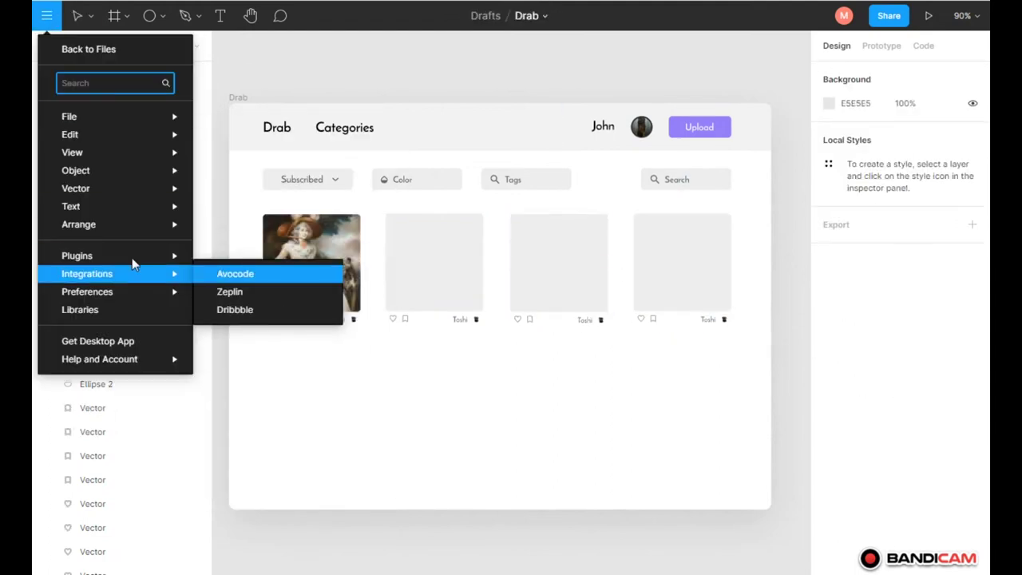
left_click(240, 271)
left_click(434, 263)
left_click(790, 315)
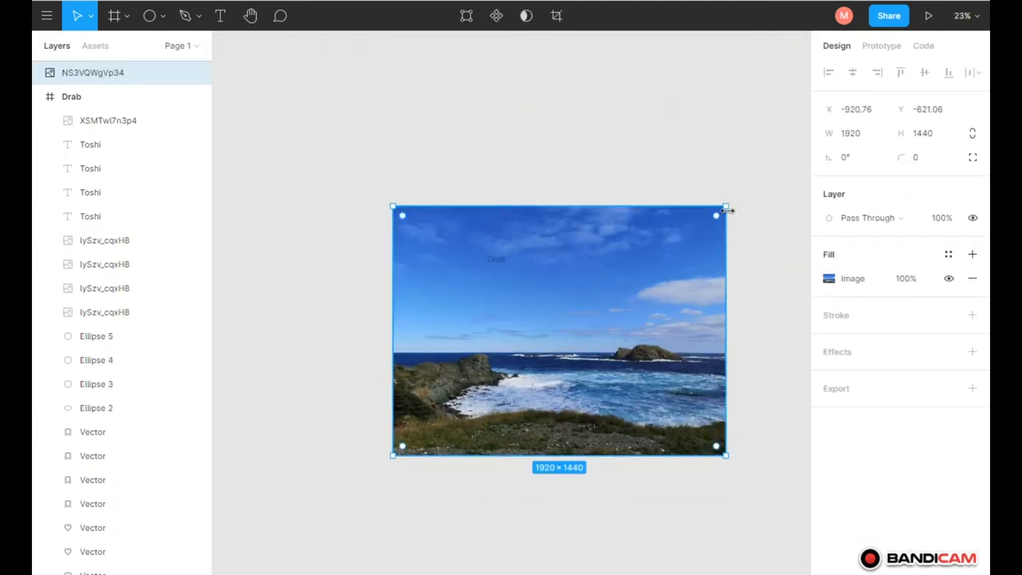
left_click(866, 136)
type("144")
key("Tab")
type("144")
key("Return")
mouse_move(405, 380)
left_mouse_down()
mouse_move(567, 313)
mouse_move(512, 334)
mouse_move(400, 264)
left_mouse_up()
scroll(512, 334, "up", 3)
scroll(457, 357, "up", 5)
Replace the avatar circle's image with a man's portrait from an Unsplash 'av' search
left_click(439, 360)
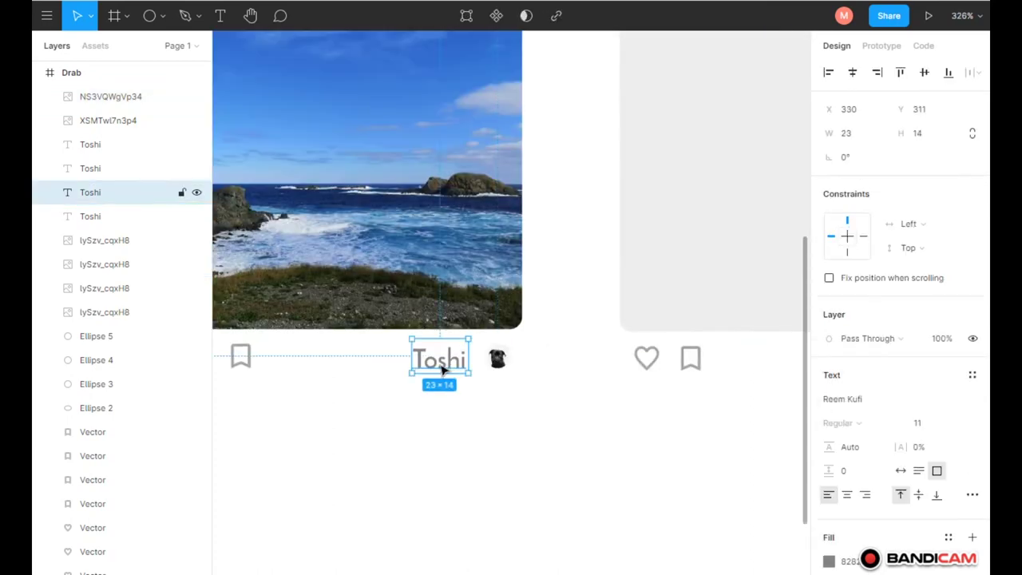
left_click(46, 16)
left_click(497, 357)
key("ctrl+z")
left_click(46, 15)
left_click(429, 331)
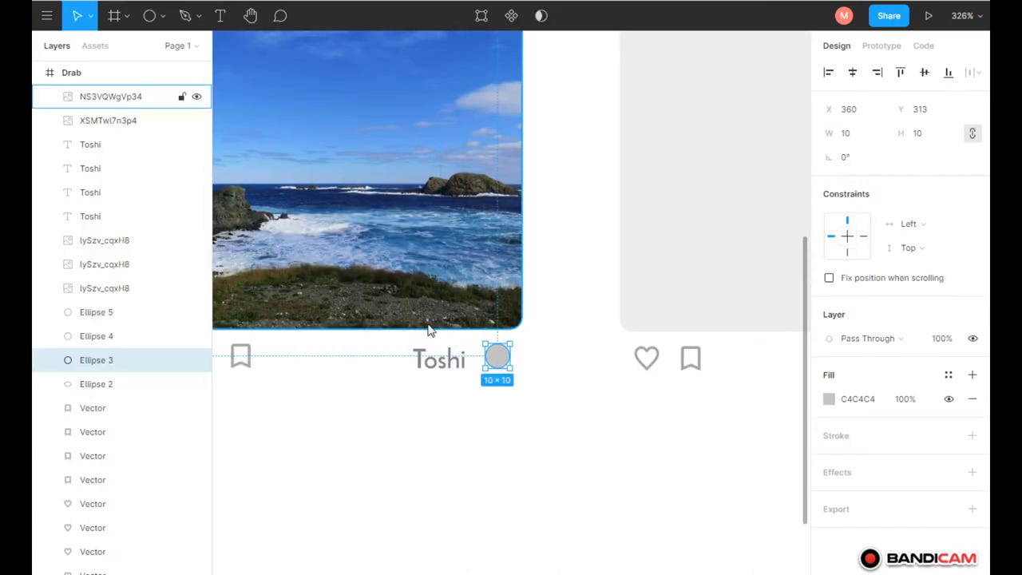
type("avatar")
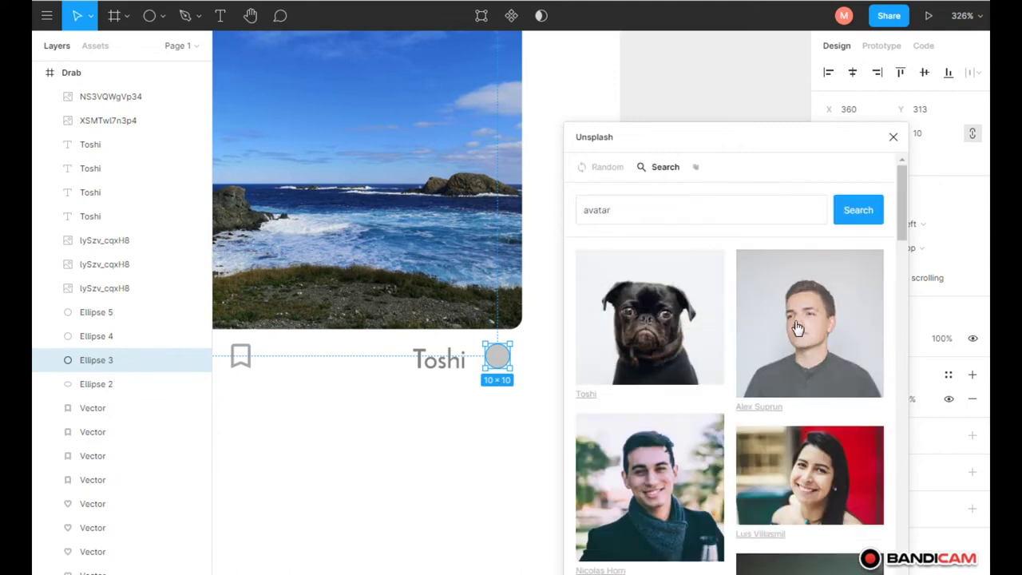
left_click(797, 327)
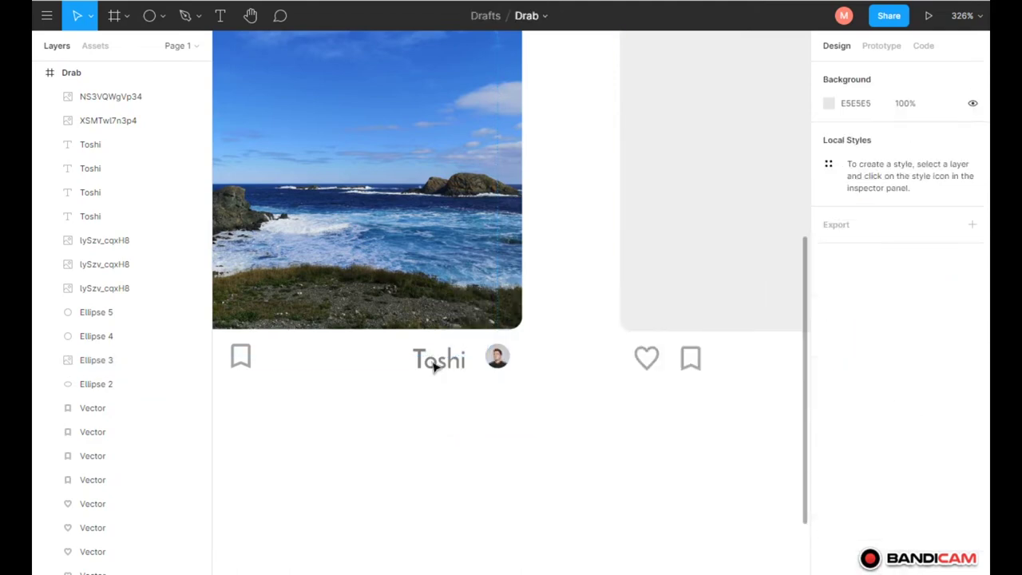
Change the card's name label to match the new portrait
scroll(435, 365, "up", 3)
double_click(447, 360)
type("A")
key("Escape")
Select the empty card beside the Alex card and bring up the plugin launcher
scroll(416, 359, "down", 3)
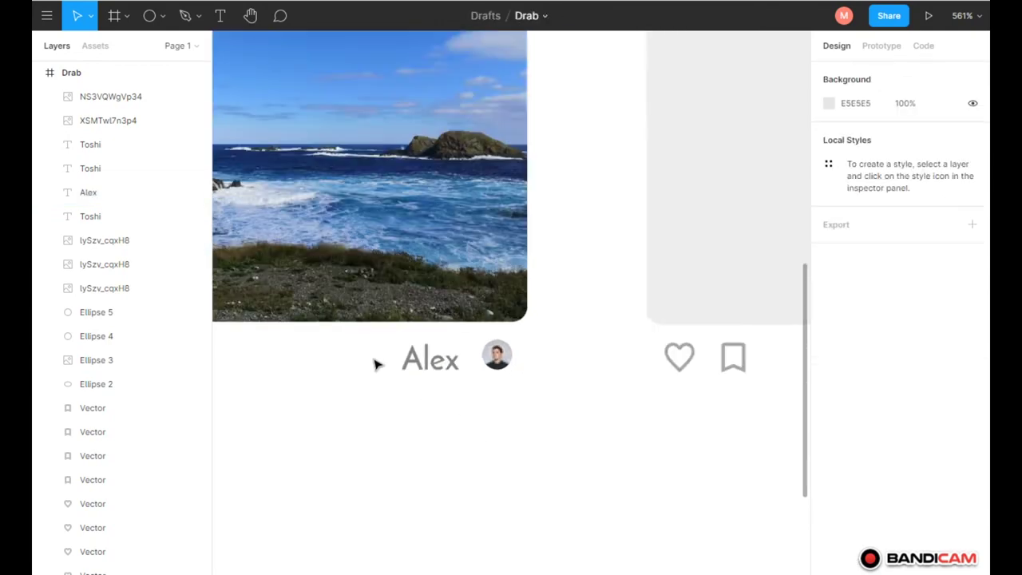
scroll(511, 320, "down", 3)
scroll(620, 335, "down", 2)
scroll(615, 432, "up", 5)
scroll(639, 436, "down", 2)
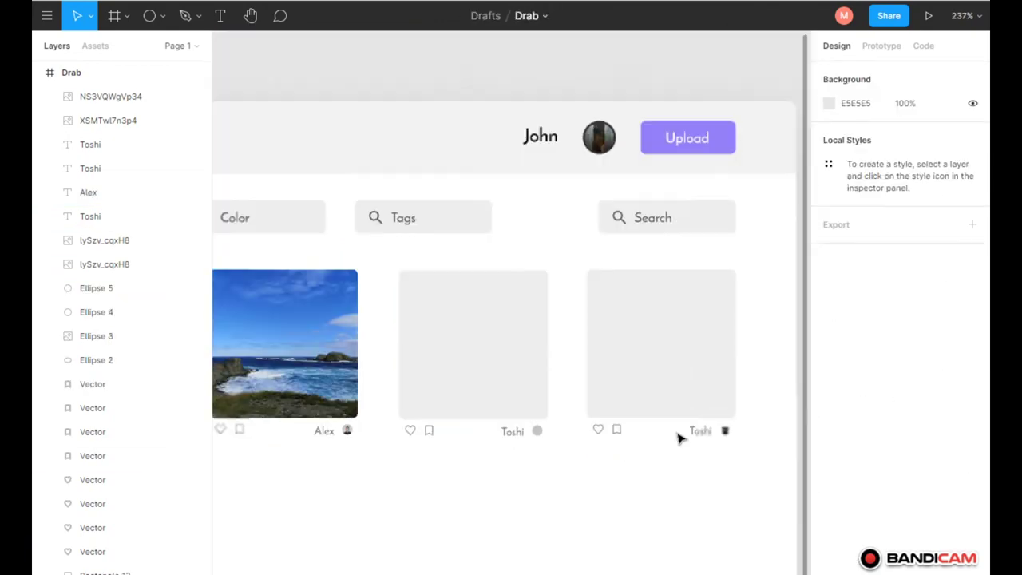
scroll(639, 424, "down", 2)
scroll(400, 349, "up", 3)
left_click(399, 349)
key("ctrl+slash")
Fill the empty card with a keyboard-and-tablet photo from an Unsplash 'design' search
left_click(235, 292)
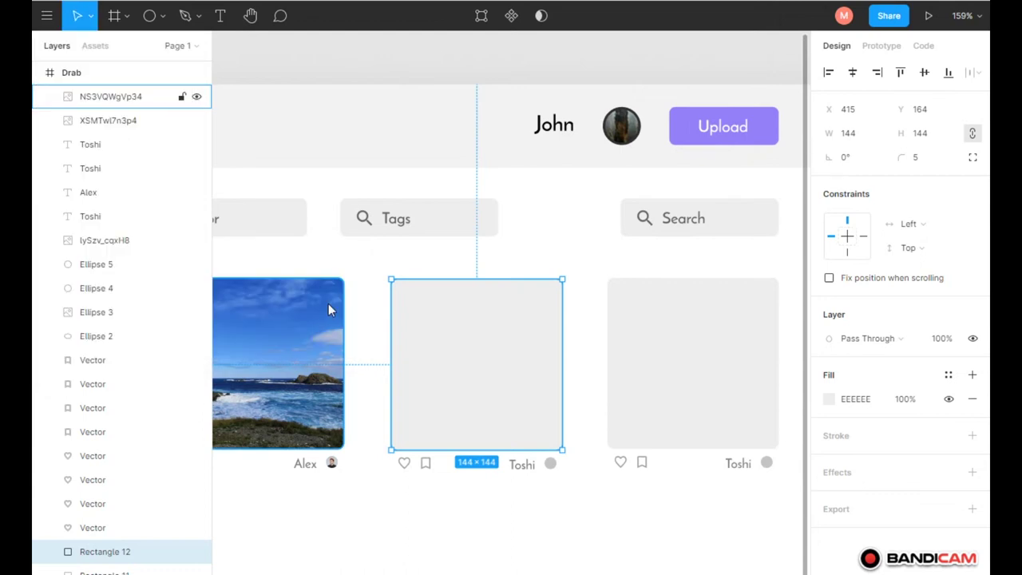
left_click(648, 168)
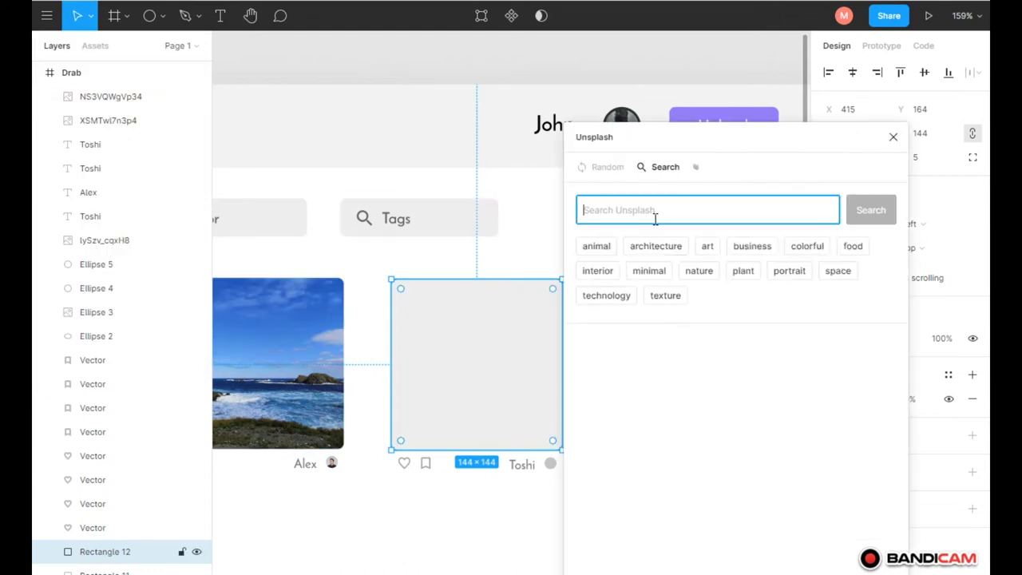
type("design")
key("Return")
scroll(775, 336, "down", 5)
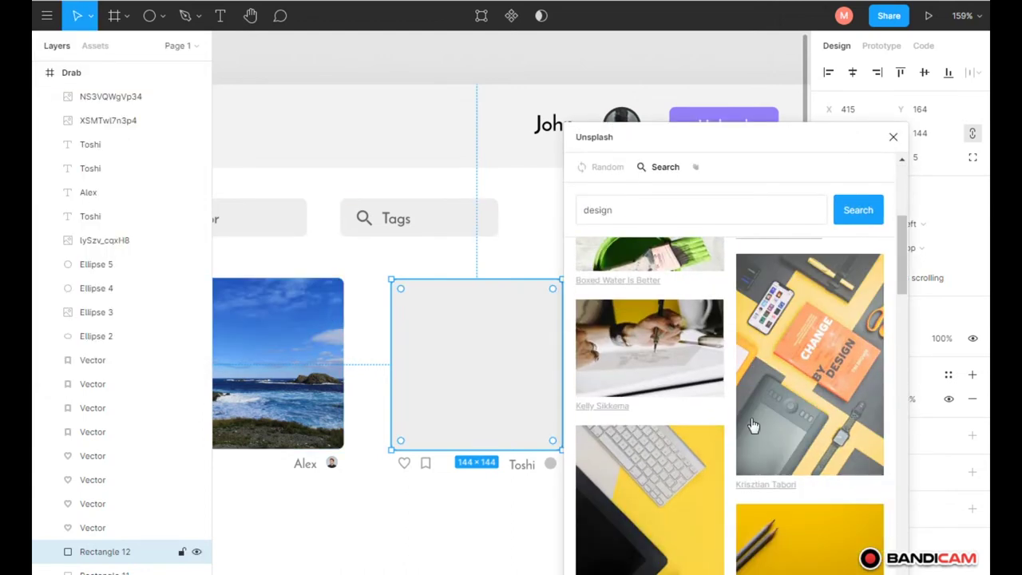
scroll(717, 402, "down", 3)
left_click(551, 465)
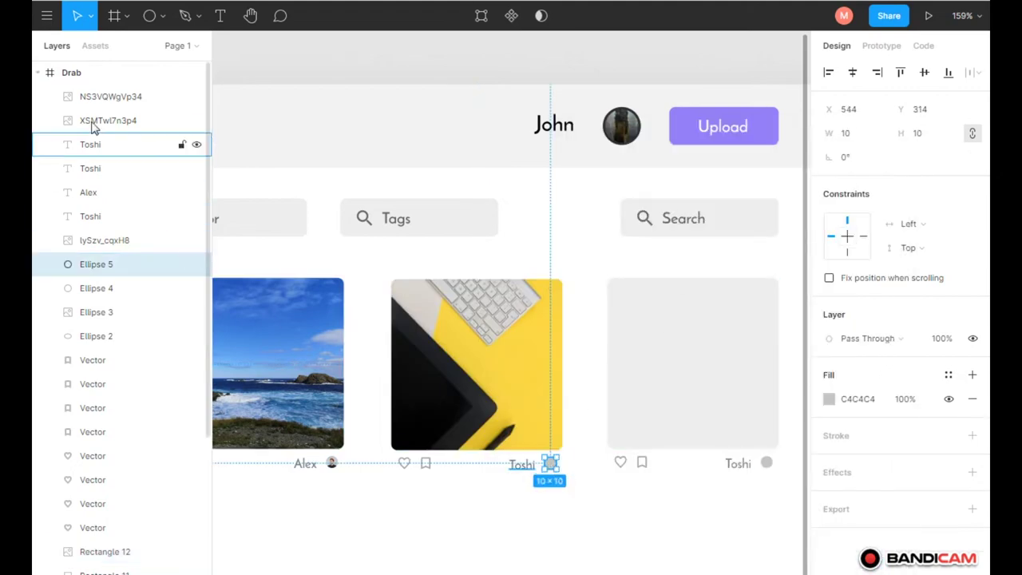
Fill the avatar circle with a portrait from an Unsplash 'avatar' search
left_click(46, 15)
left_click(239, 290)
left_click(560, 370)
left_click(662, 169)
type("avatar")
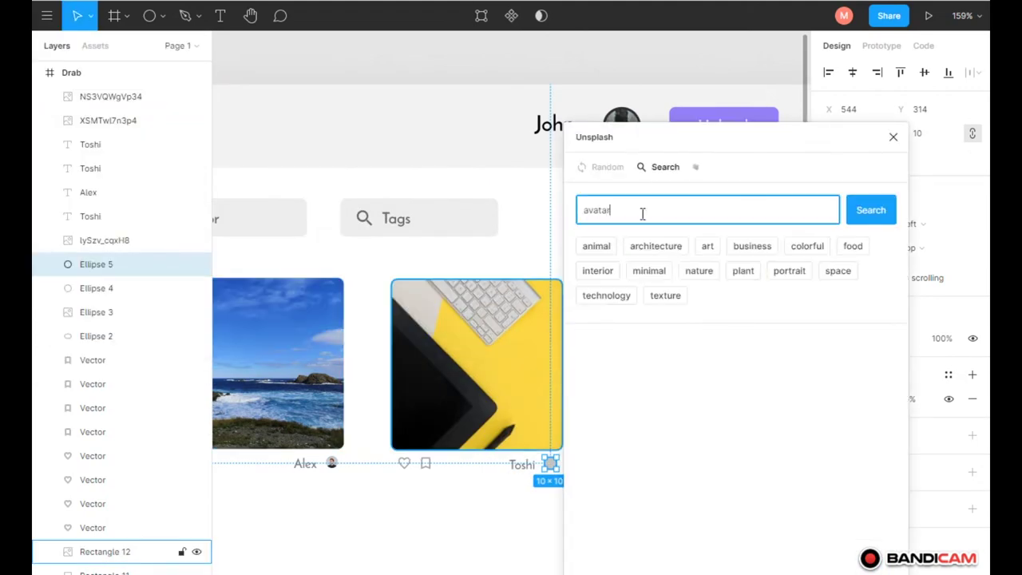
left_click(650, 413)
Rename the card's author from Toshi to Nicolas
scroll(514, 479, "up", 3)
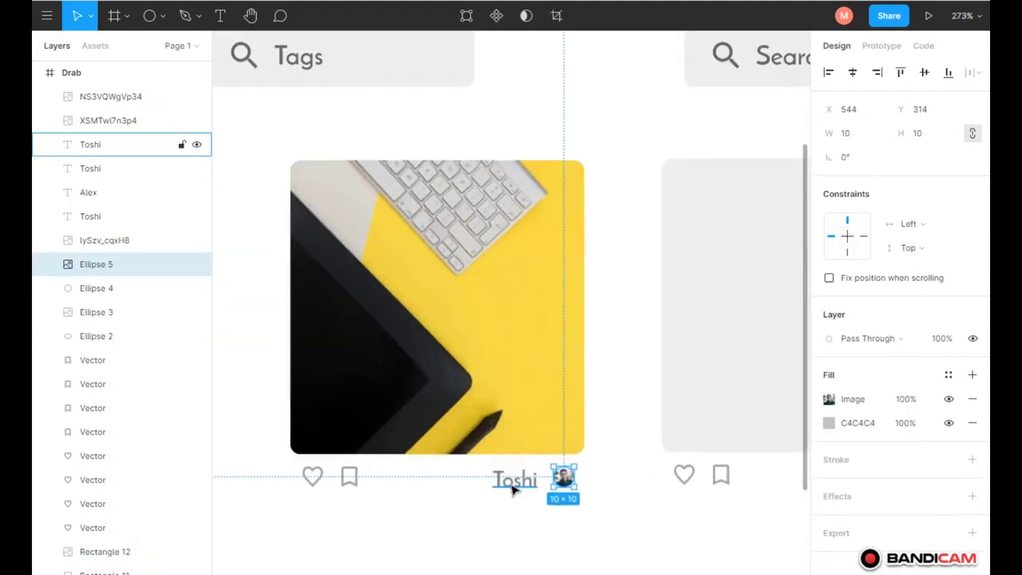
double_click(507, 479)
type("Nicolas")
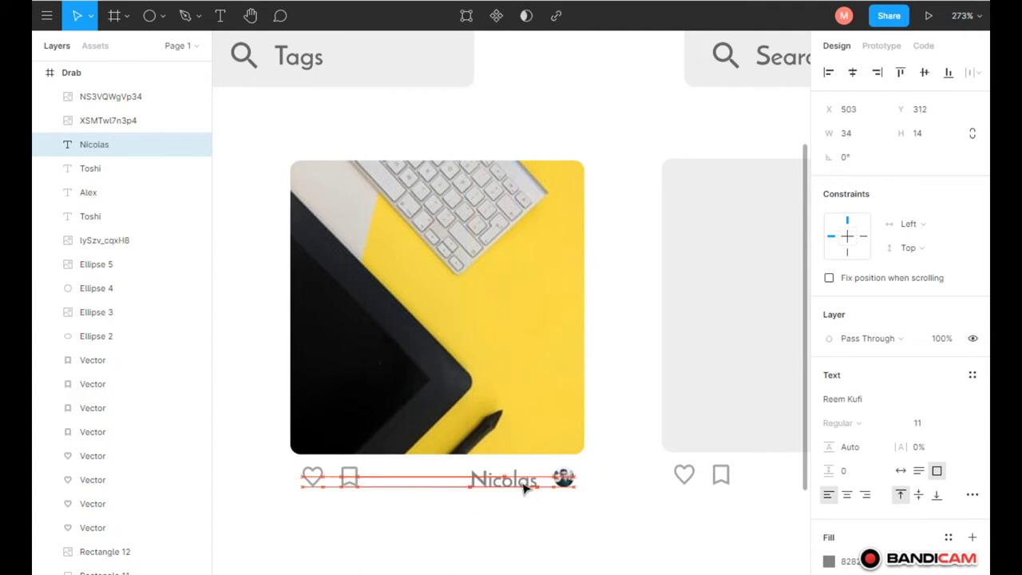
key("Escape")
key("Escape")
Select the third card's empty image area for the next photo
scroll(480, 489, "down", 5)
left_click(559, 407)
scroll(447, 320, "up", 3)
left_click(46, 15)
Fill the third card with a red-and-blue chevron photo from Unsplash
left_click(235, 292)
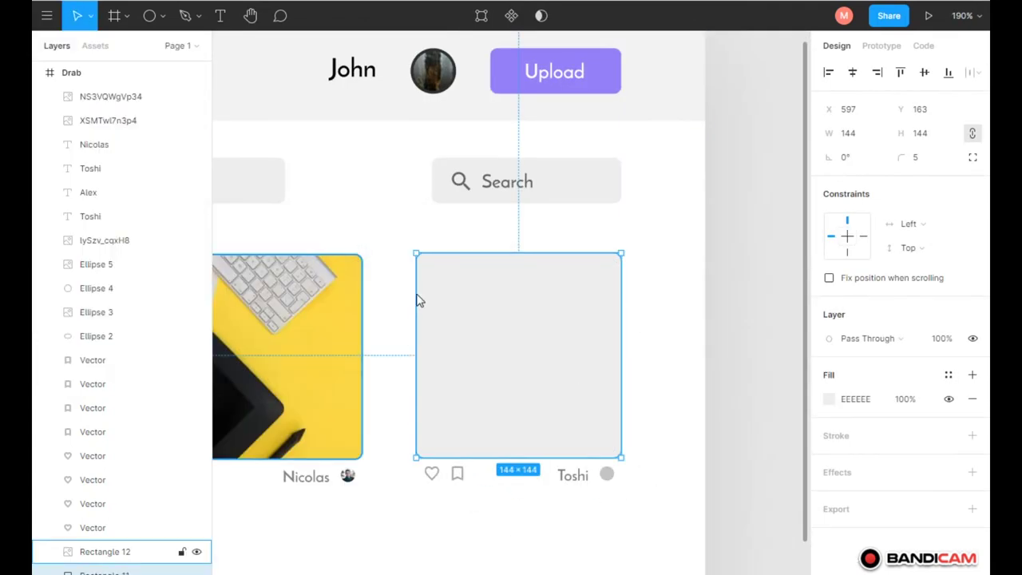
left_click(667, 167)
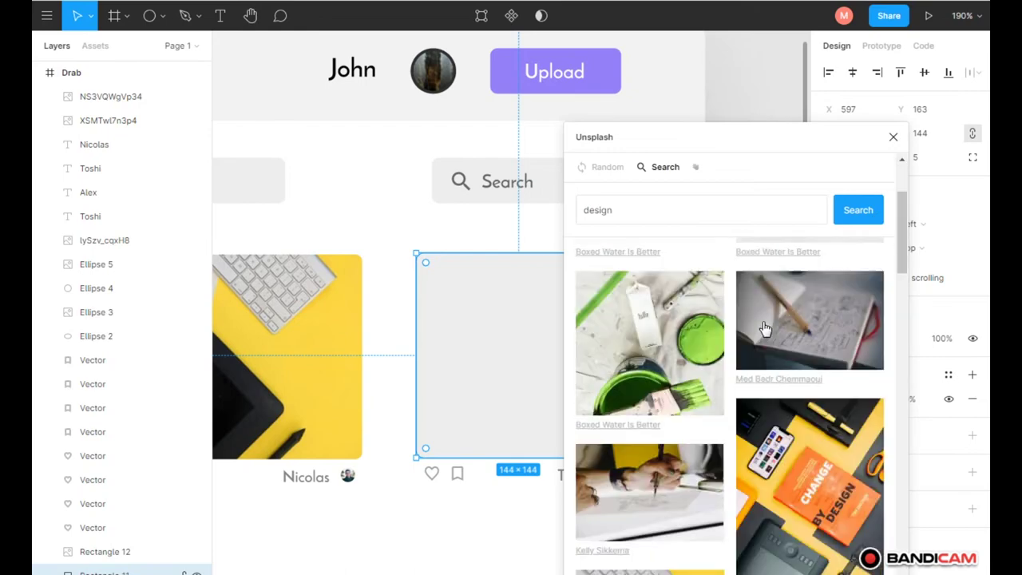
scroll(798, 359, "down", 5)
scroll(666, 416, "down", 5)
scroll(773, 374, "down", 3)
left_click(773, 375)
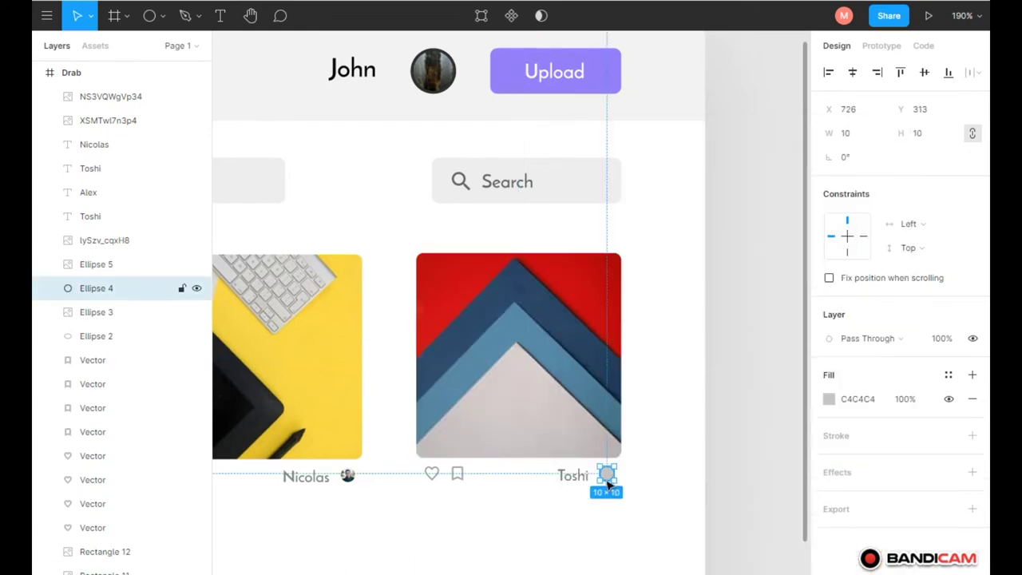
Give the third card's avatar circle a portrait from an Unsplash 'avatar' search
left_click(46, 15)
left_click(240, 291)
left_click(667, 167)
type("avatar")
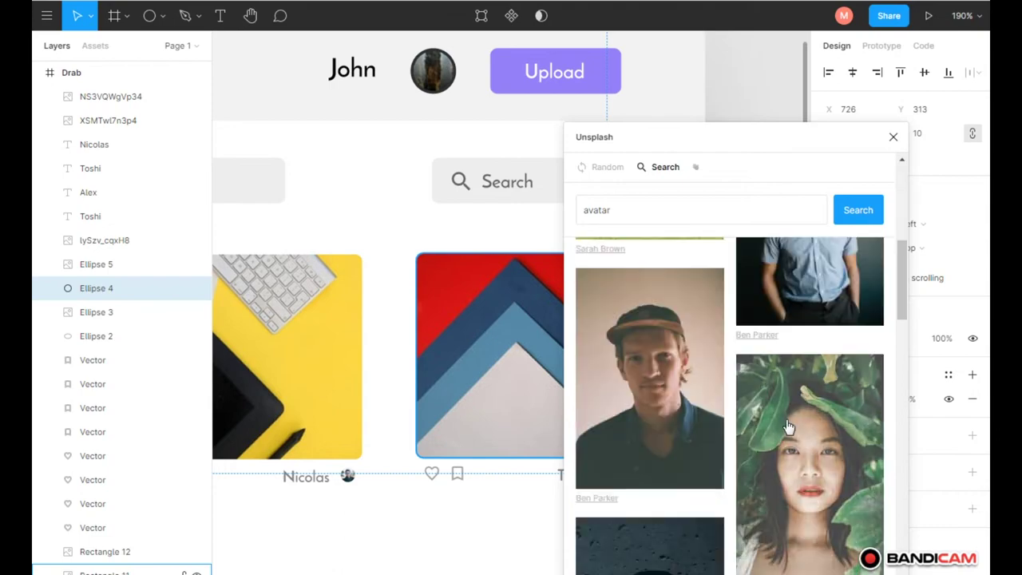
scroll(798, 277, "down", 3)
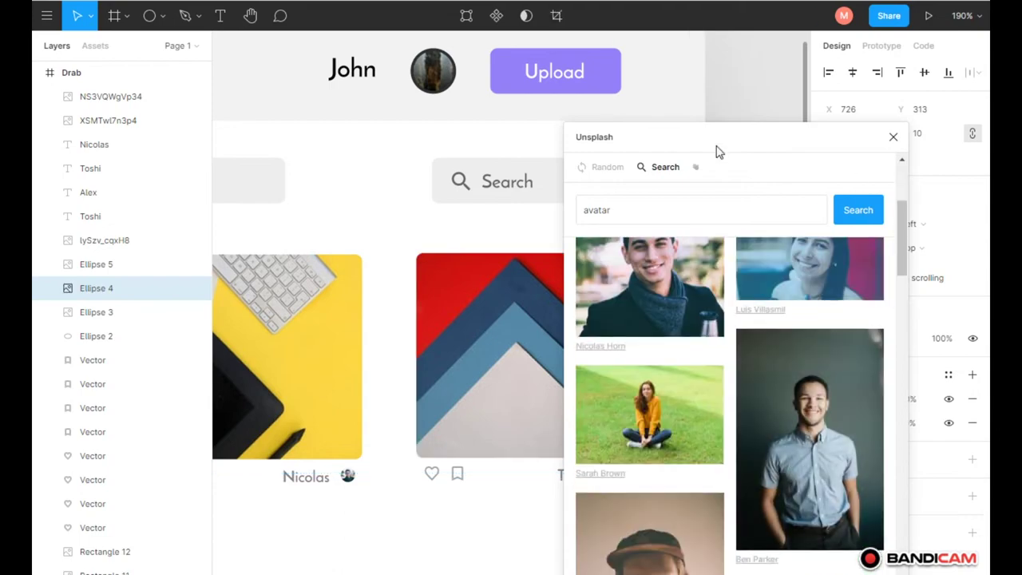
left_click(615, 415)
Rename the third card's author to Luis
left_click(573, 474)
scroll(583, 476, "up", 5)
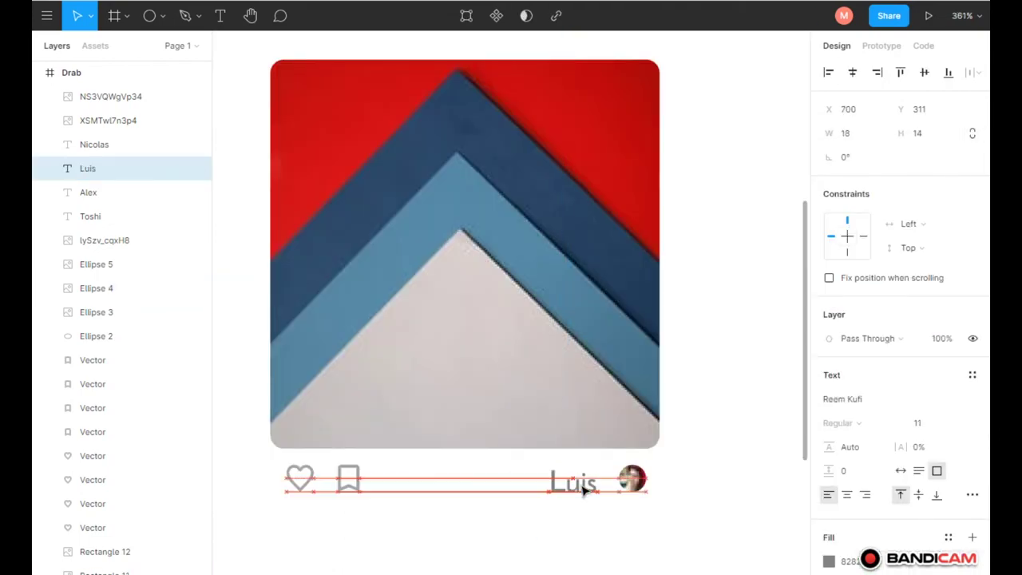
key("Escape")
scroll(726, 367, "down", 5)
scroll(379, 434, "up", 5)
scroll(326, 395, "down", 5)
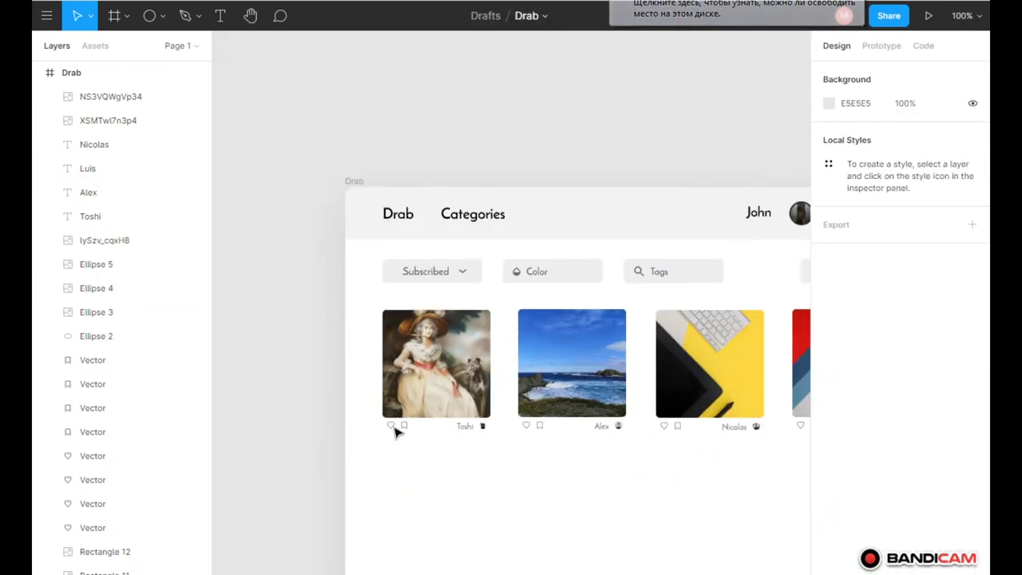
Select the first card's outline heart and launch the Material Design Icons plugin
left_click(392, 427)
scroll(391, 427, "up", 5)
scroll(424, 454, "up", 3)
left_click(47, 15)
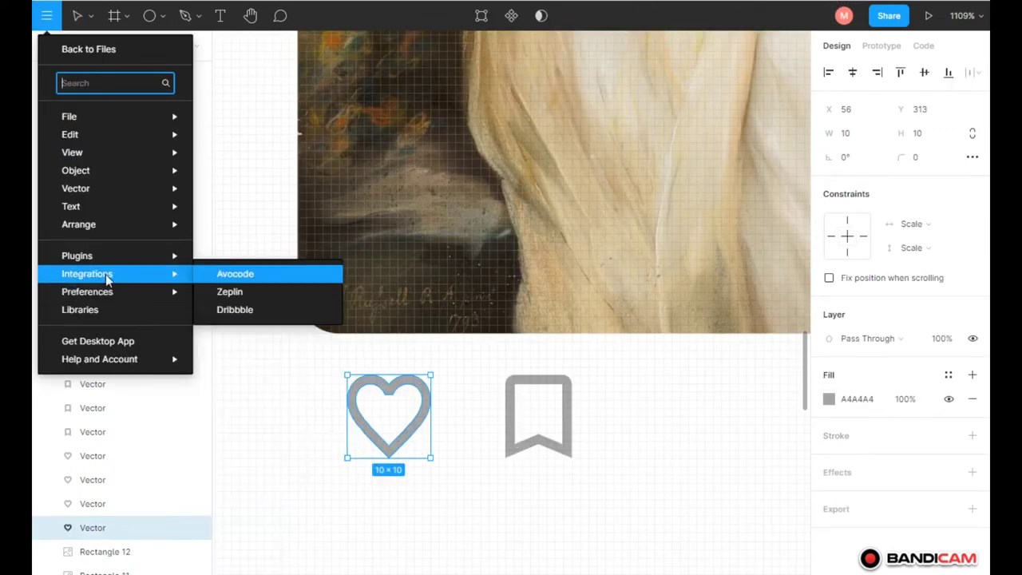
left_click(242, 273)
Insert a filled Material Design favorite heart and place it below the first card's picture
left_click(487, 240)
type("fa")
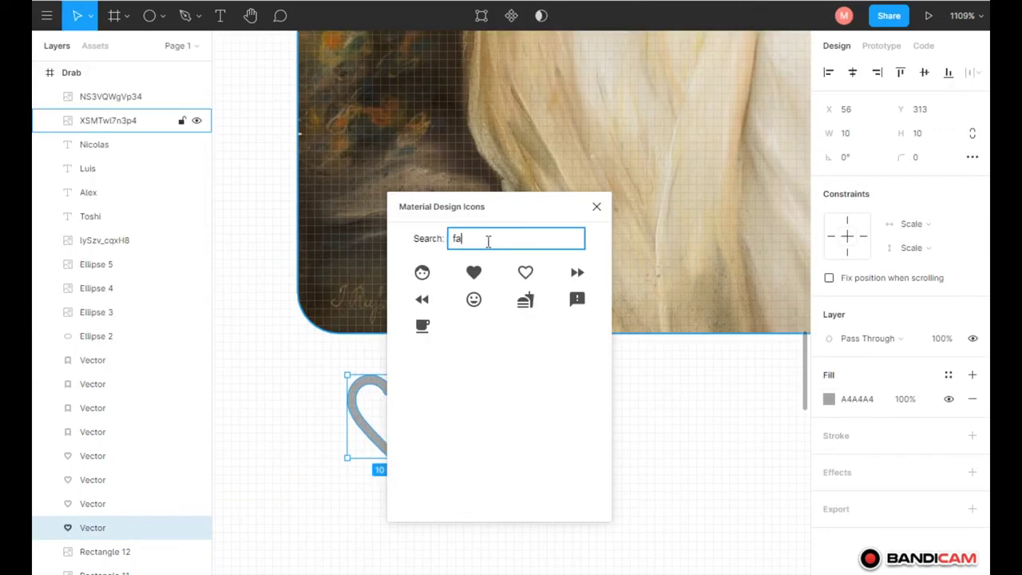
left_click(473, 272)
left_click_drag(116, 128, 116, 88)
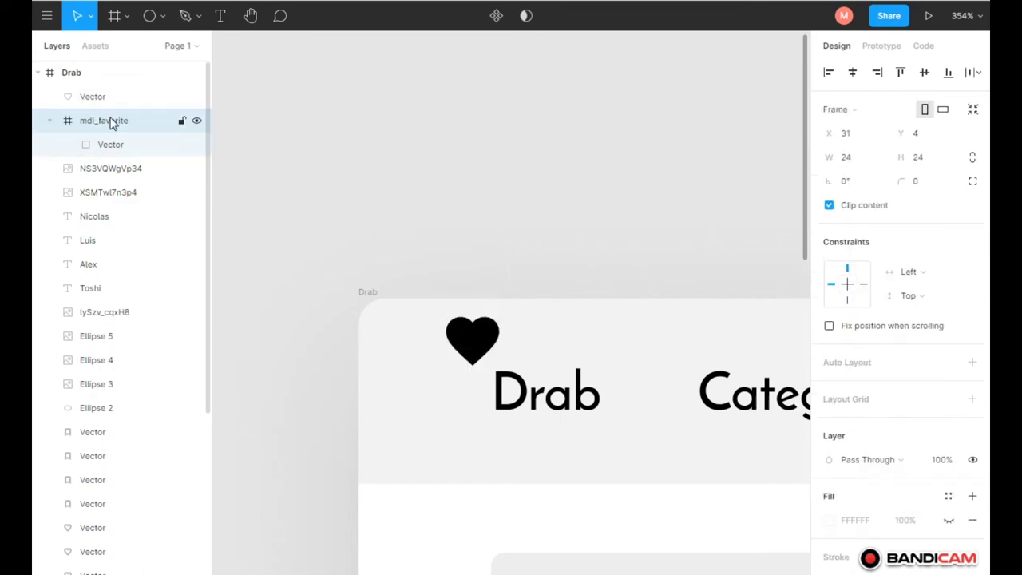
key("Delete")
key("shift+1")
left_click_drag(359, 254, 377, 436)
Fill the heart with pink FF055F
scroll(375, 496, "up", 5, "ctrl")
scroll(375, 496, "up", 5)
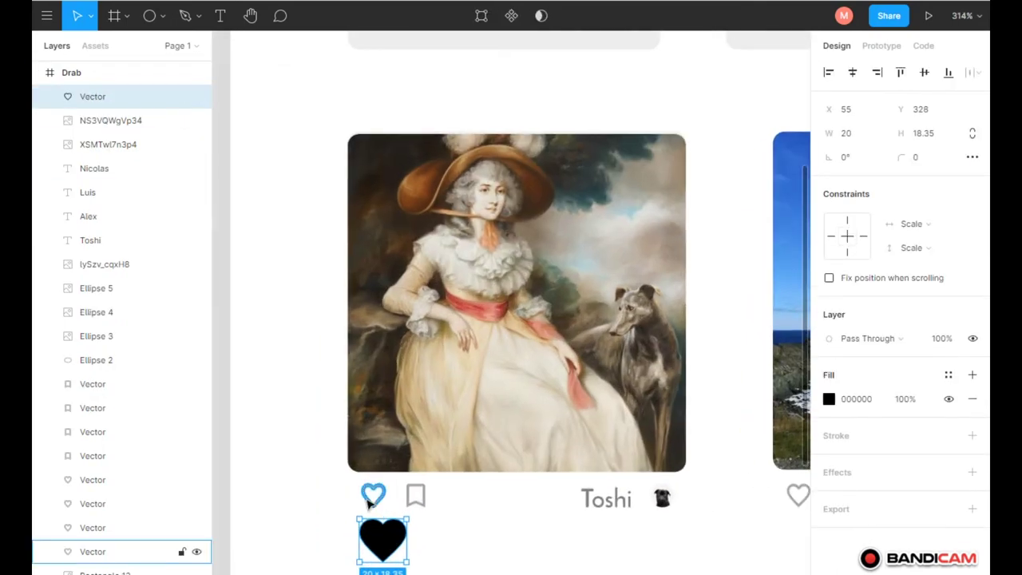
scroll(375, 532, "up", 2)
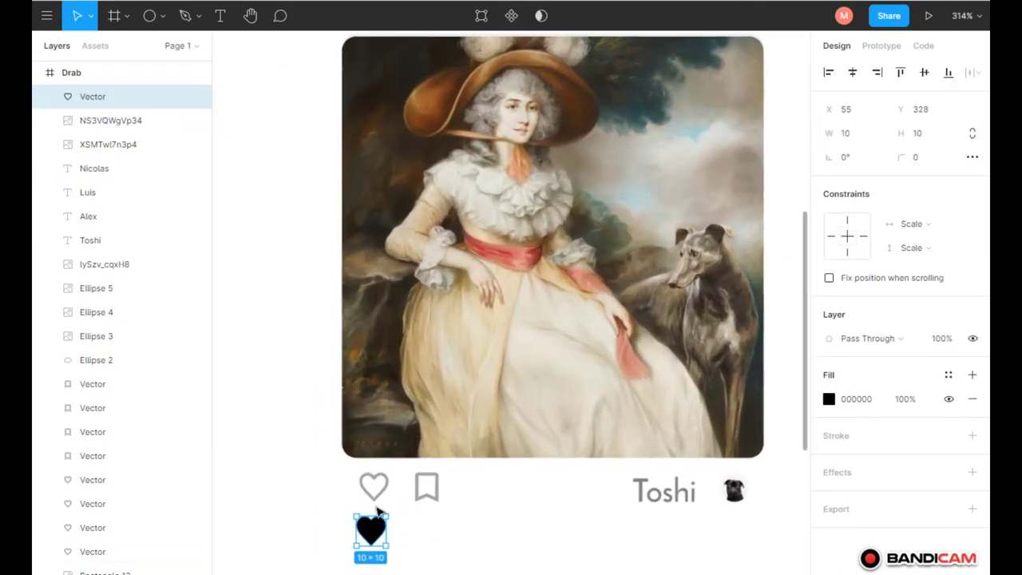
left_click(375, 497)
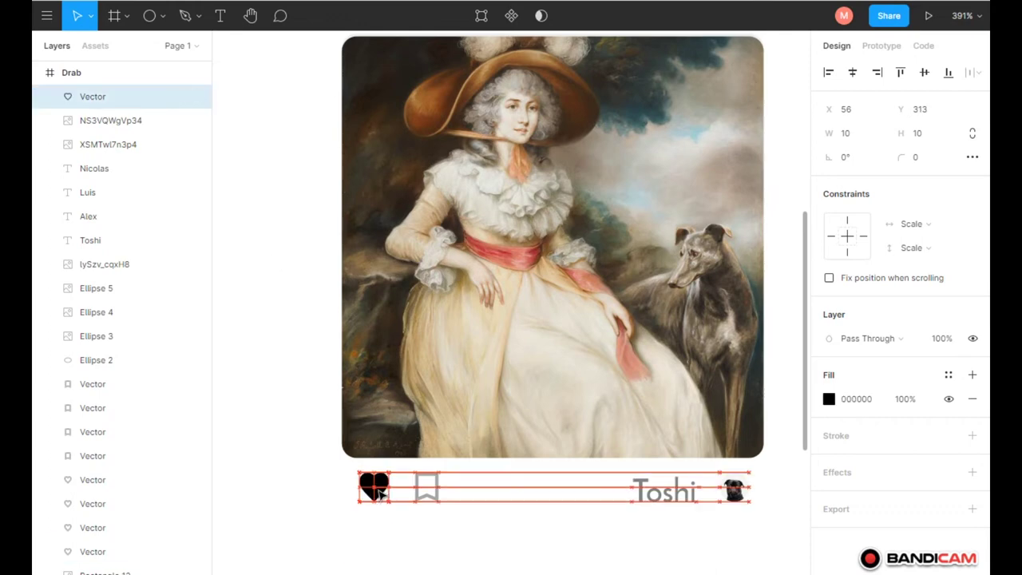
left_click(829, 399)
left_click(788, 515)
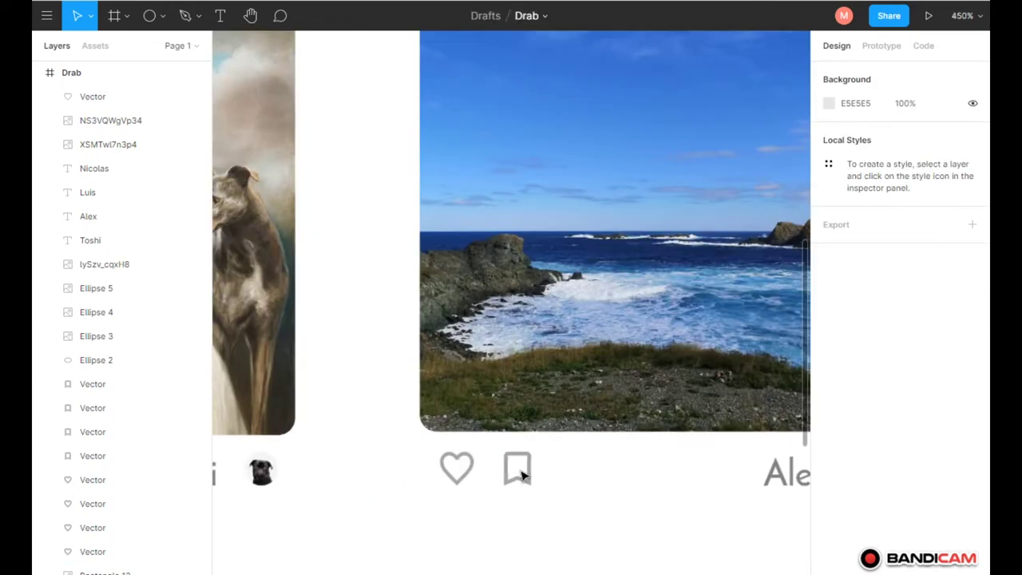
Insert a filled Material Design bookmark icon and unwrap it from its frame
left_click(46, 15)
mouse_move(77, 256)
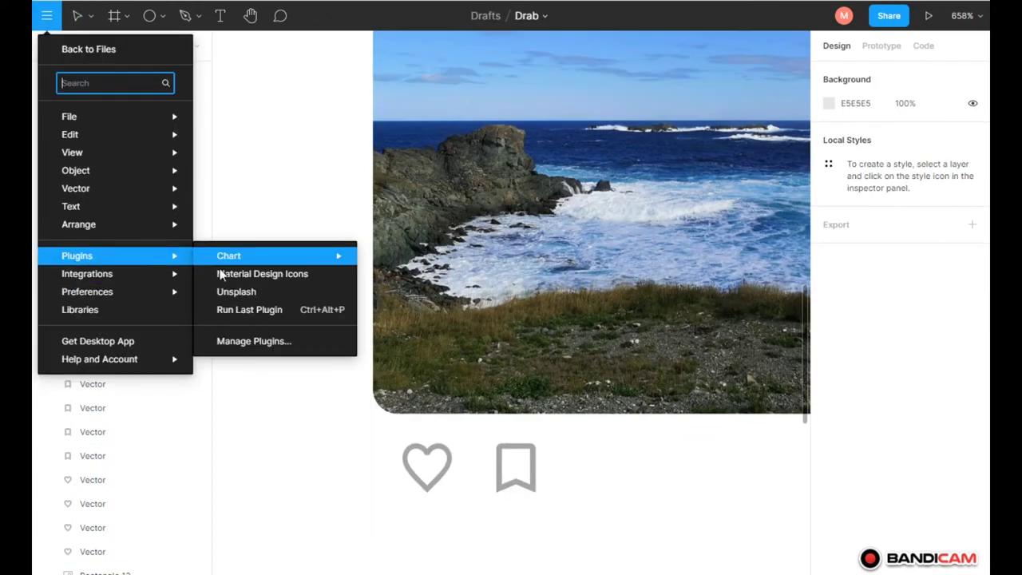
left_click(222, 274)
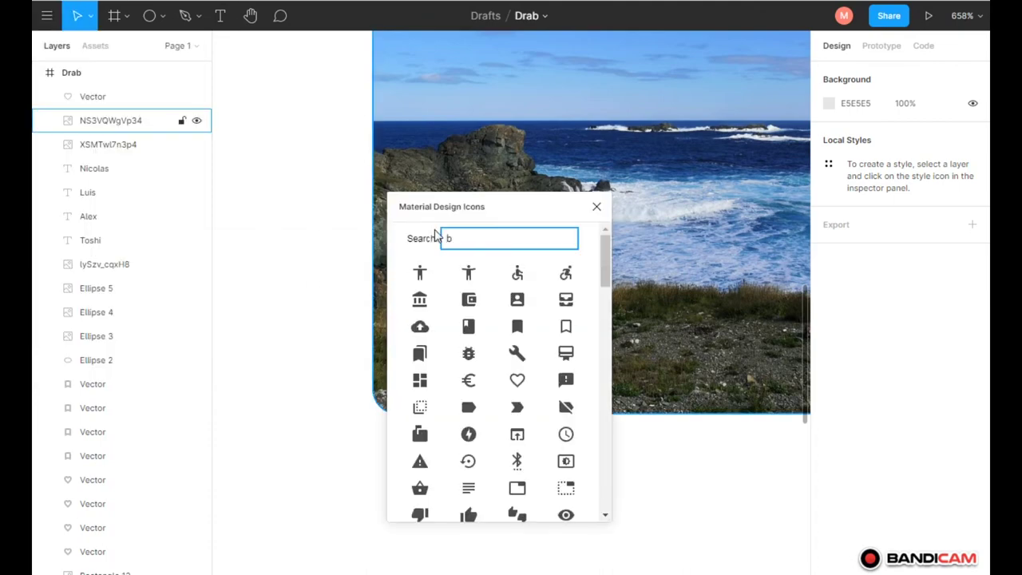
left_click(517, 326)
scroll(469, 290, "down", 3)
mouse_move(439, 331)
left_mouse_down()
mouse_move(481, 431)
mouse_move(595, 444)
left_mouse_up()
key("Delete")
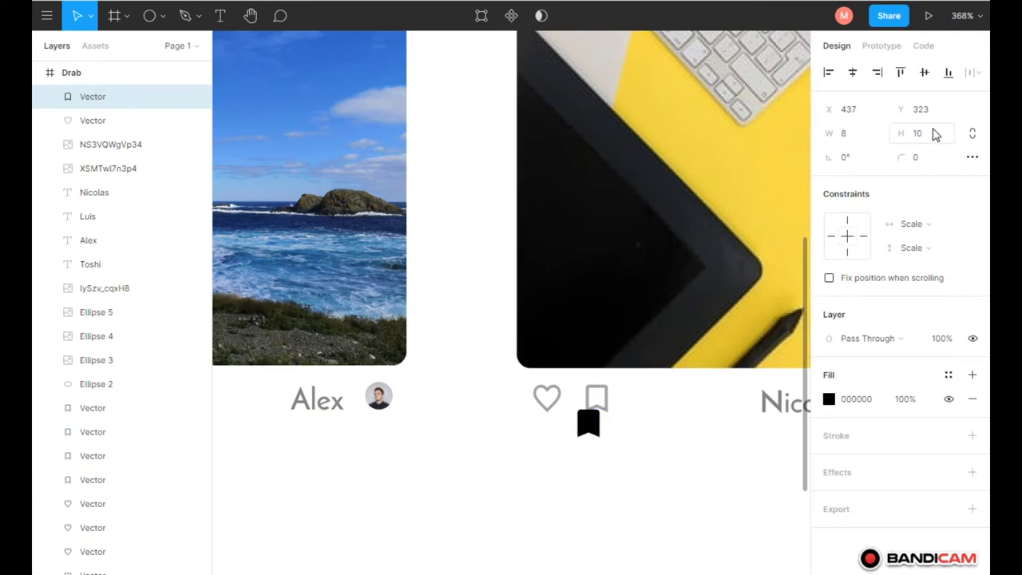
Colour the Nicolas card's bookmark orange
left_click(829, 399)
scroll(511, 319, "down", 5)
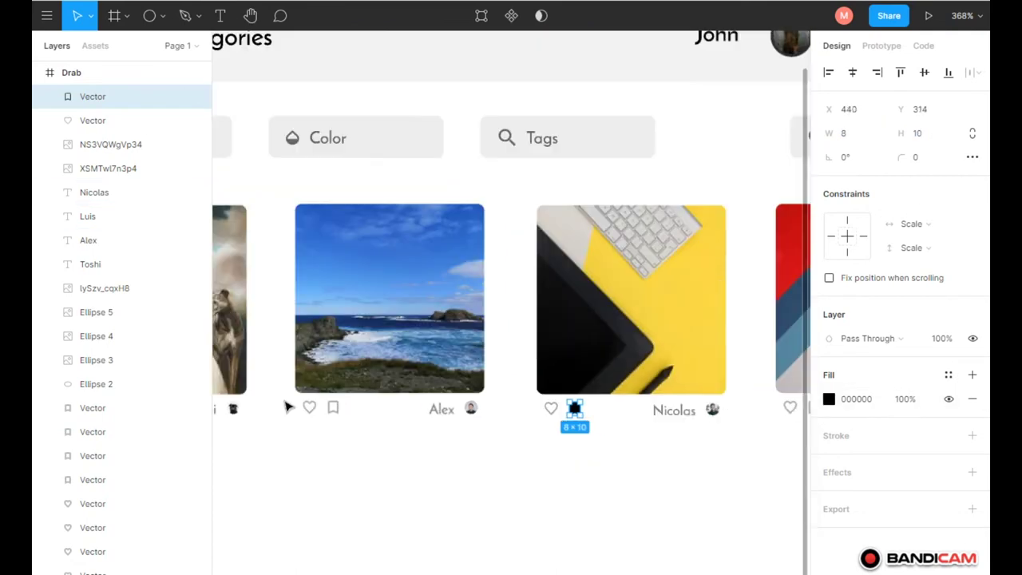
left_click(263, 402)
scroll(643, 412, "up", 5)
type("FF055F")
key("Return")
scroll(612, 394, "down", 3)
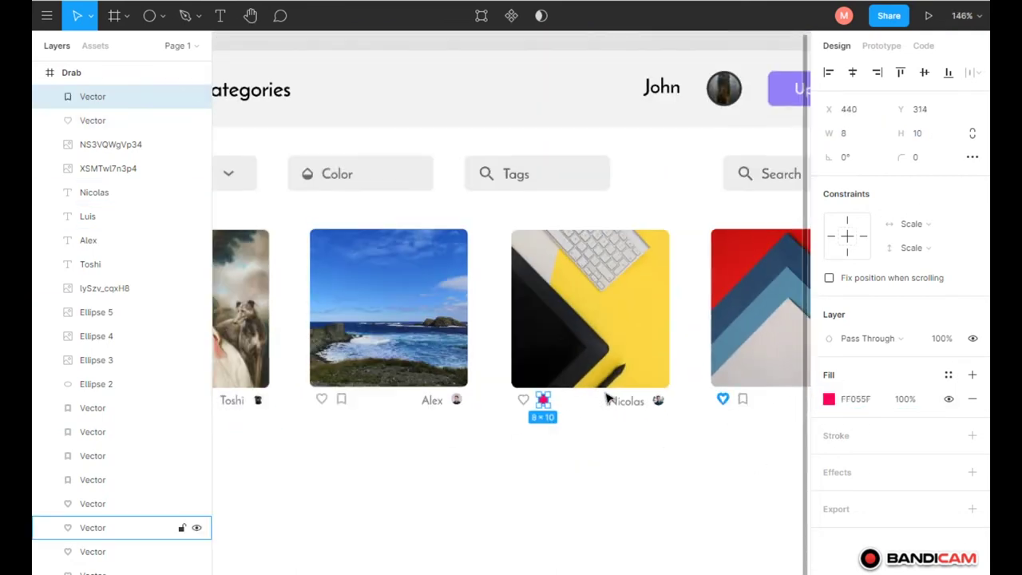
scroll(612, 395, "up", 3)
left_click(829, 399)
left_click_drag(799, 515, 690, 517)
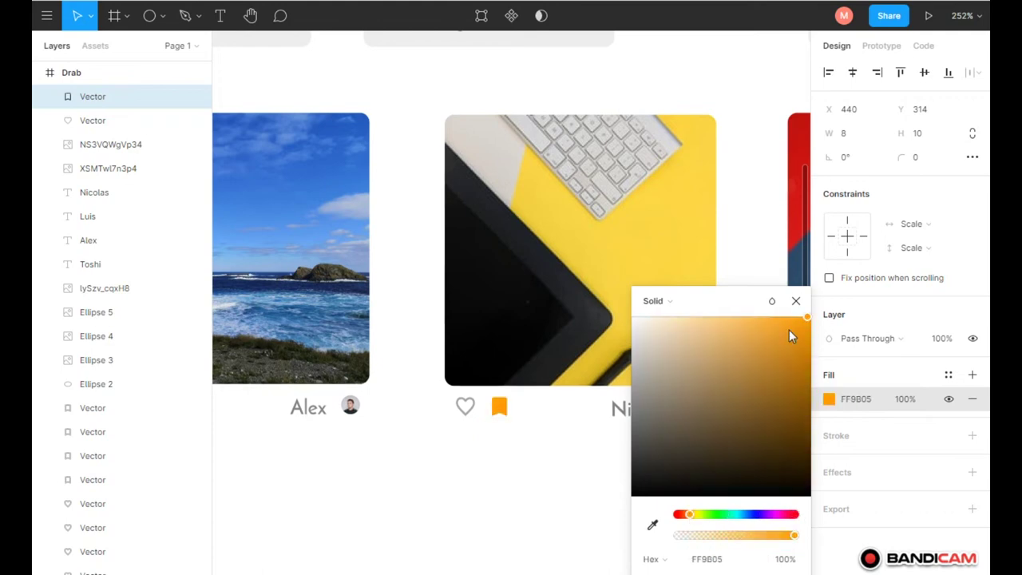
key("Escape")
scroll(512, 320, "down", 5)
Duplicate the Toshi and Alex cards into a second row below
left_click_drag(459, 367, 336, 236)
left_click_drag(391, 320, 382, 443)
left_click_drag(584, 371, 463, 235)
left_click_drag(499, 294, 372, 423)
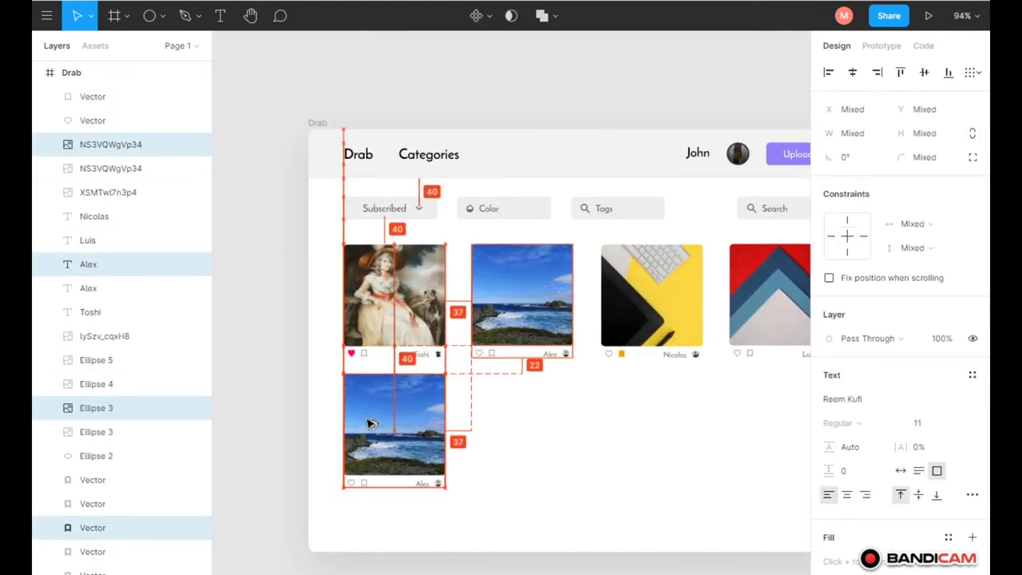
Fill the lower card's grey image placeholder with an Unsplash night canal photo
left_click(256, 320)
scroll(468, 507, "up", 3)
scroll(502, 417, "down", 3)
scroll(607, 418, "up", 5)
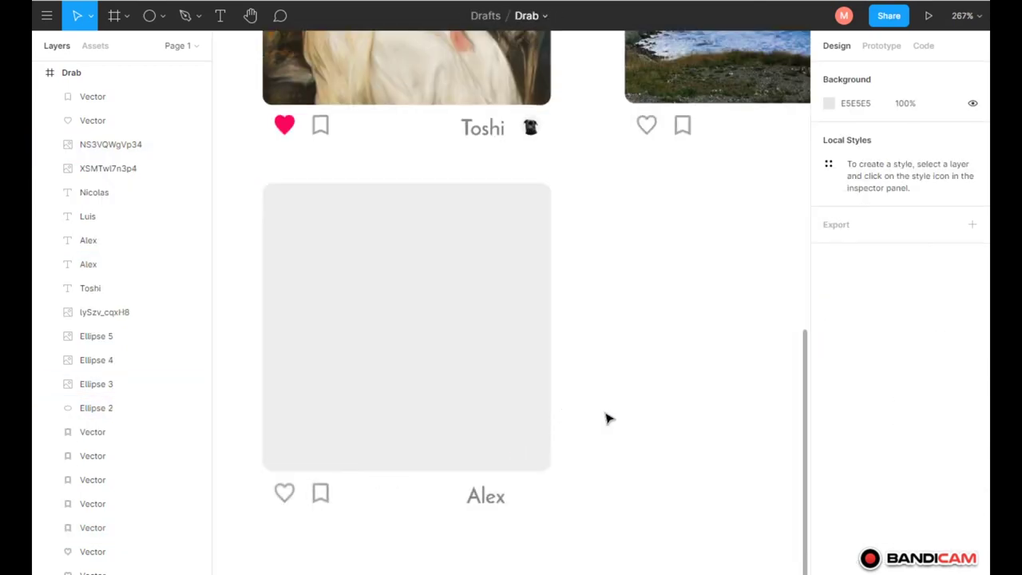
left_click(531, 493)
left_click(607, 359)
left_click(400, 319)
left_click(47, 15)
key("Escape")
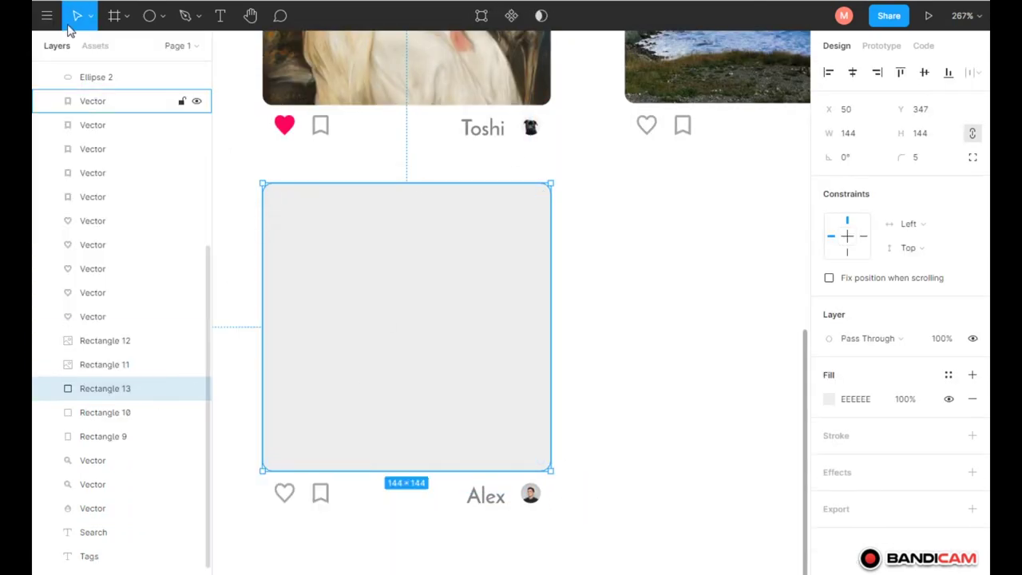
left_click(46, 15)
left_click(237, 290)
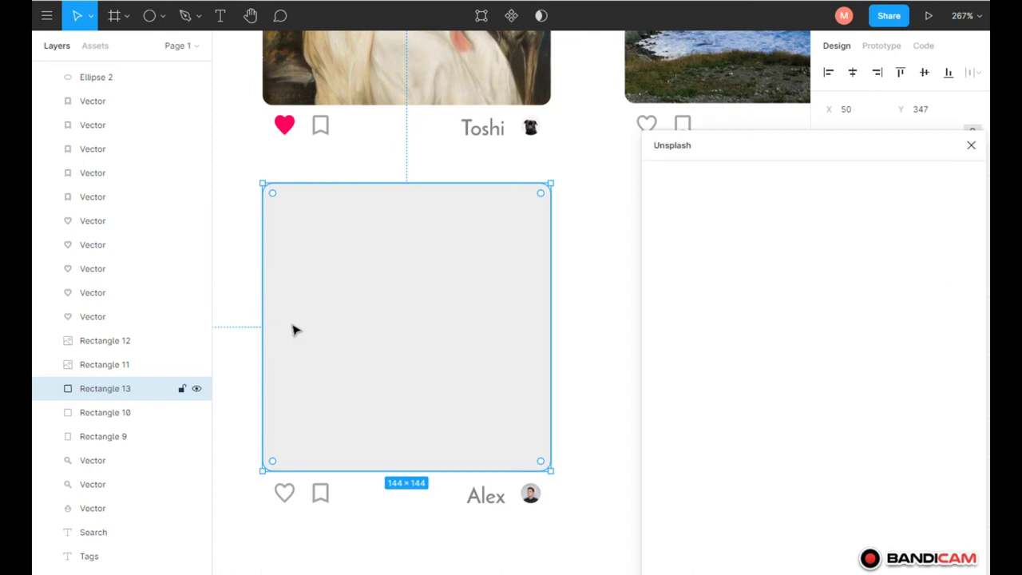
left_click(756, 329)
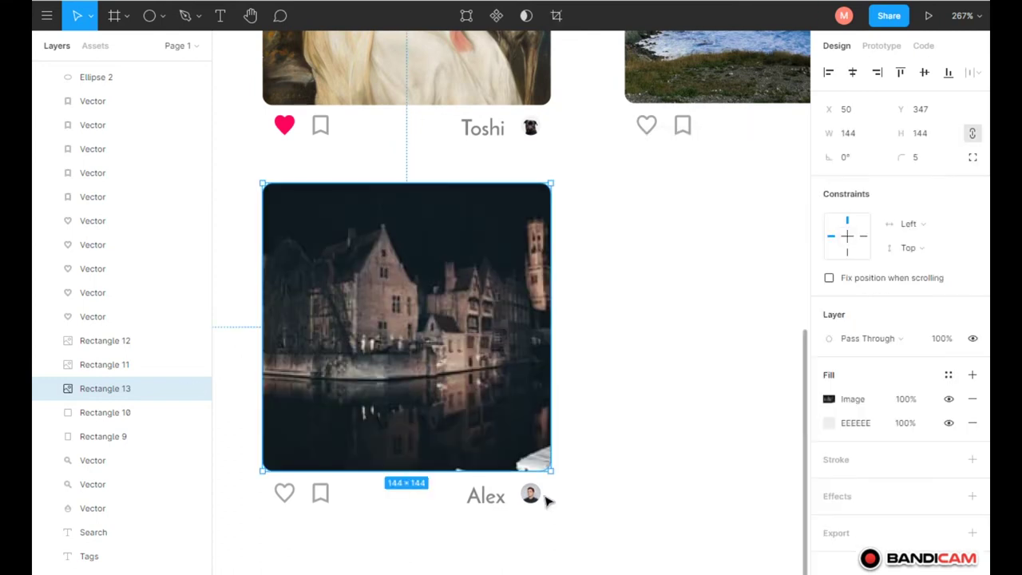
Give the card's avatar an Unsplash photo and rename the author Alex to Ben
left_click(531, 493)
left_click(46, 15)
left_click(237, 290)
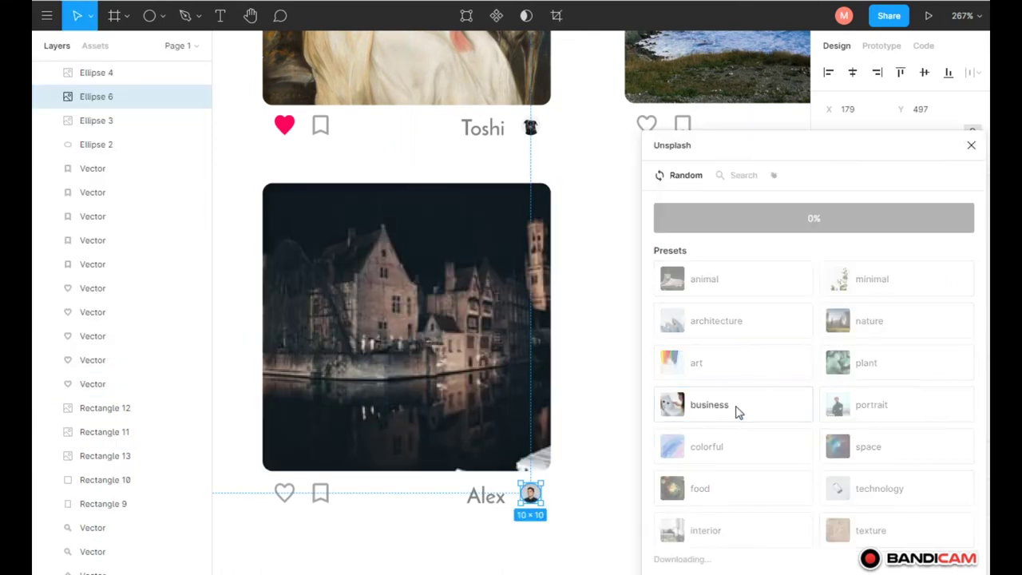
double_click(487, 496)
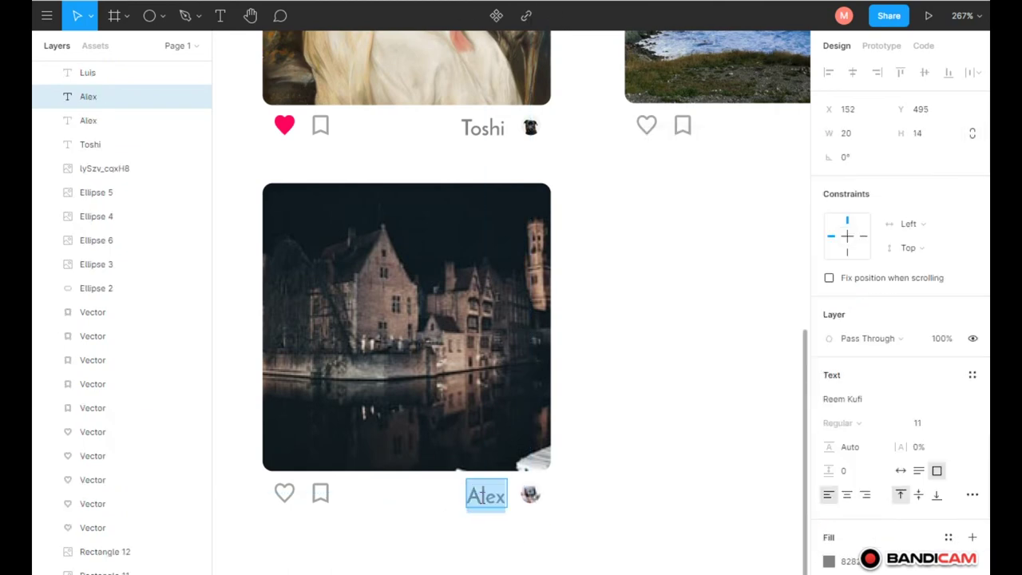
type("Ben")
Duplicate the whole Ben card into the next column
key("shift+1")
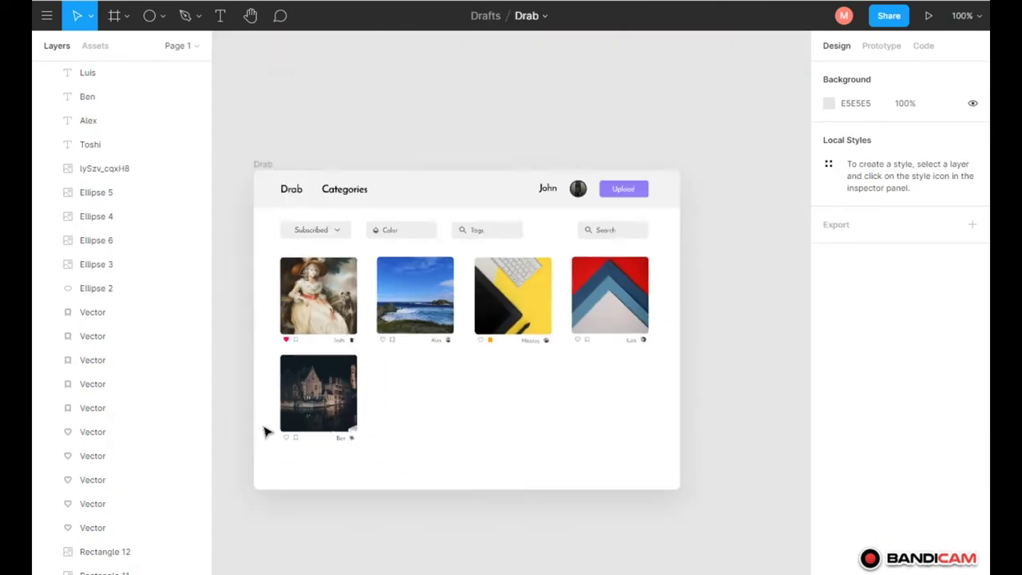
left_click_drag(248, 340, 372, 459)
left_click_drag(289, 405, 409, 405)
key("Escape")
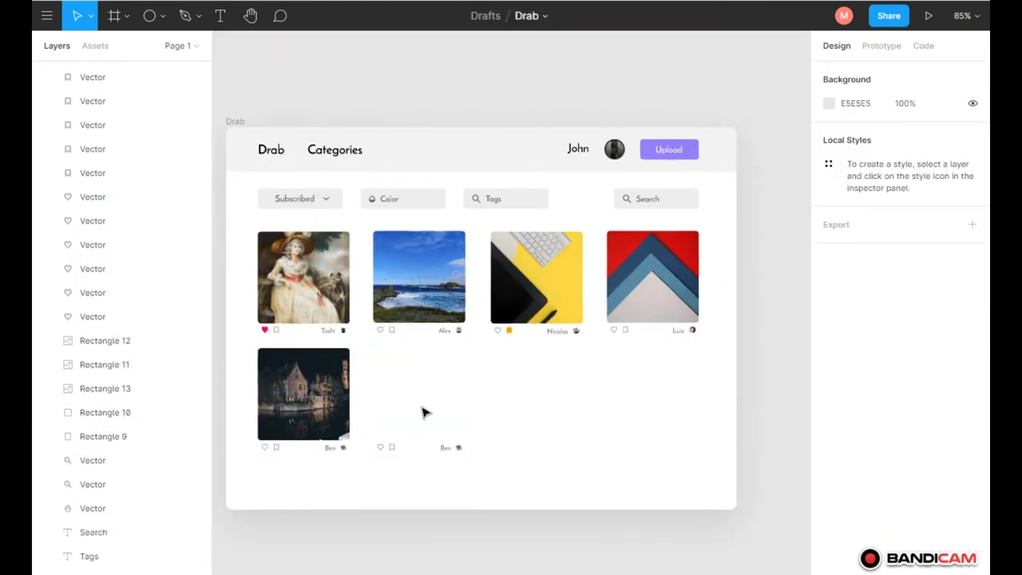
Fill the copy's image and avatar with Unsplash portrait photos and rename it Mike
left_click(423, 411, "ctrl")
scroll(422, 410, "up", 3)
left_click(47, 16)
left_click(256, 293)
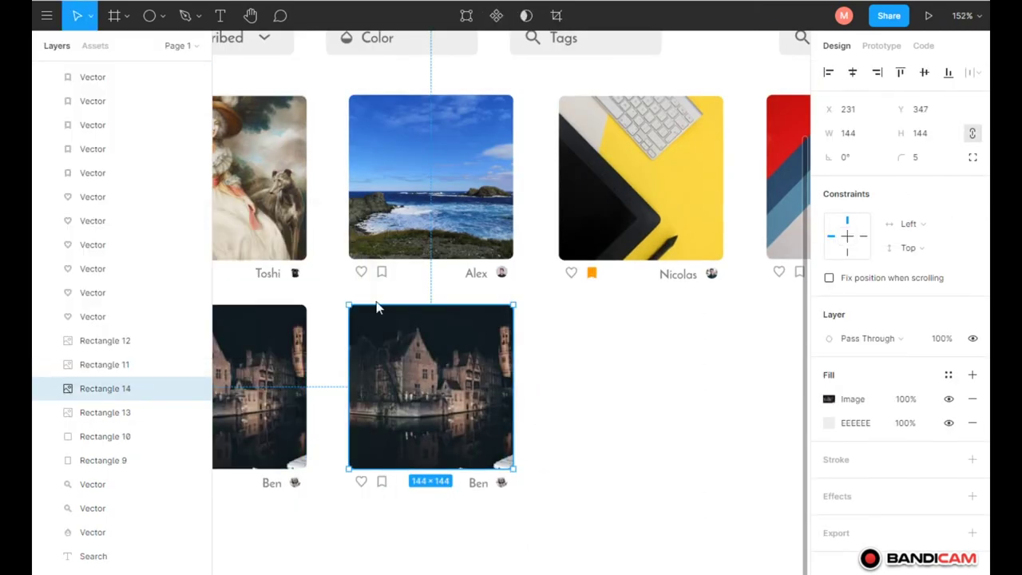
left_click(866, 414)
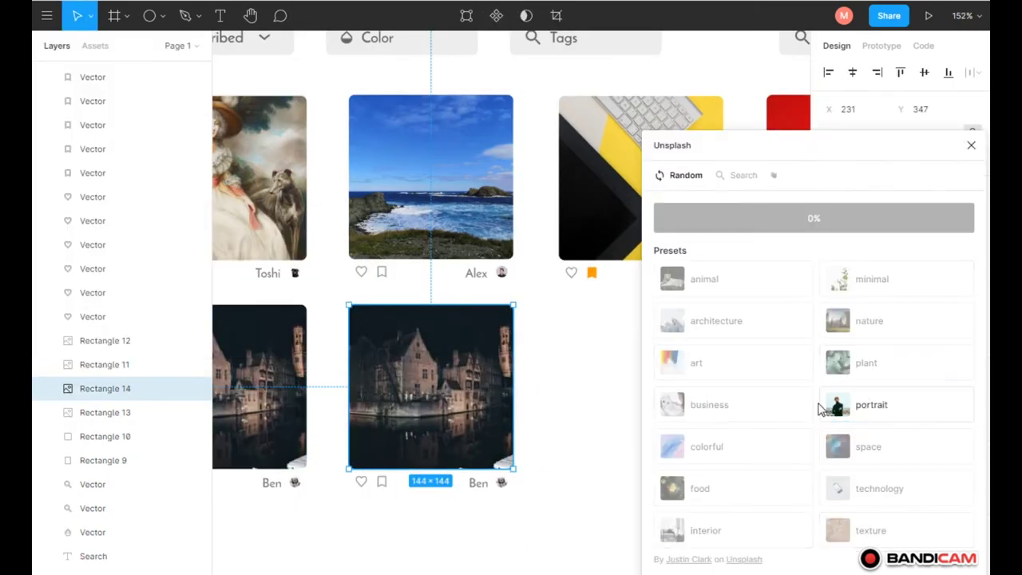
left_click(510, 483)
left_click(871, 418)
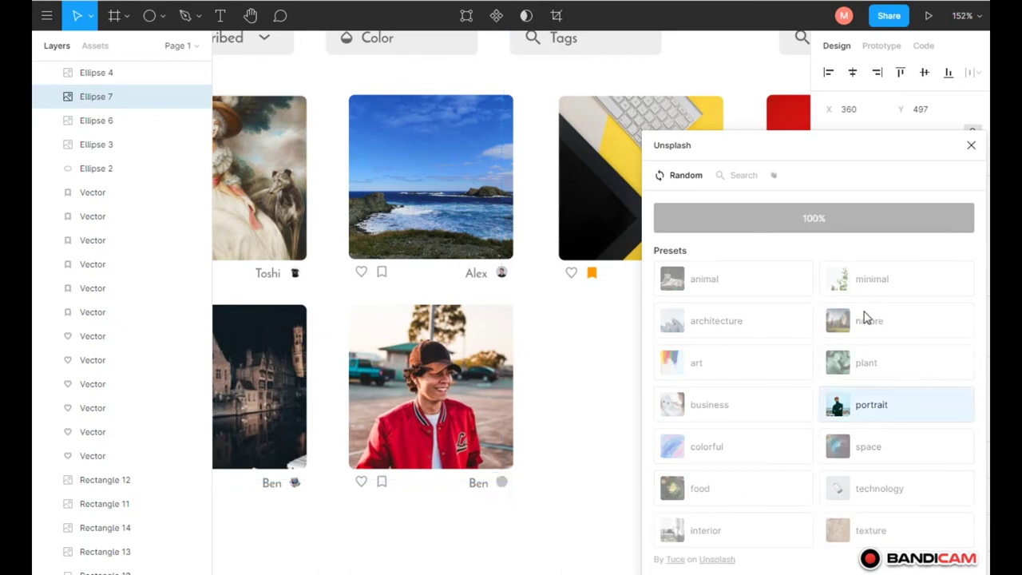
left_click(479, 490)
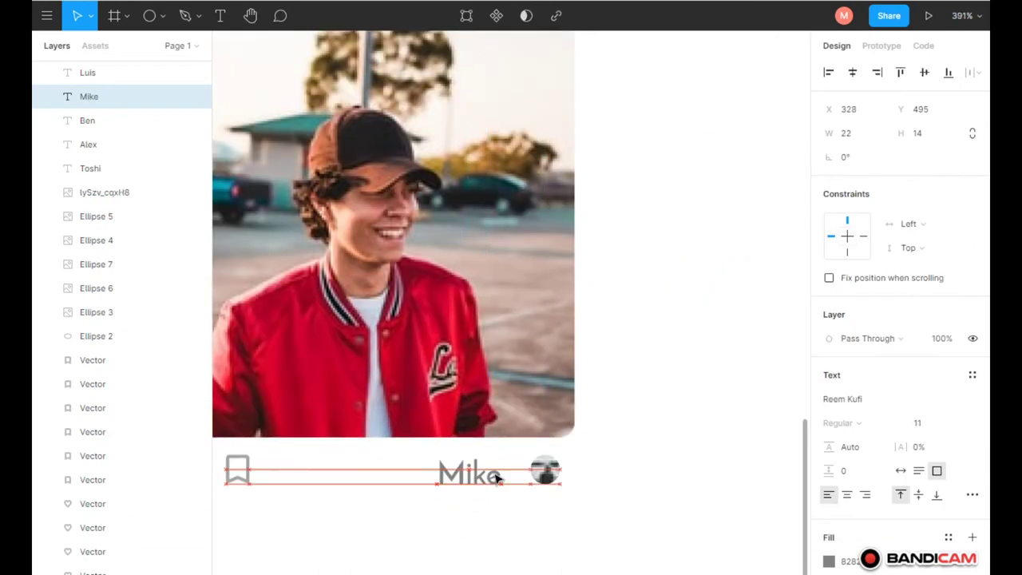
scroll(496, 477, "down", 5)
Duplicate the Mike card to the right and fill its image with an Unsplash interior desk photo
left_click_drag(345, 382, 560, 382)
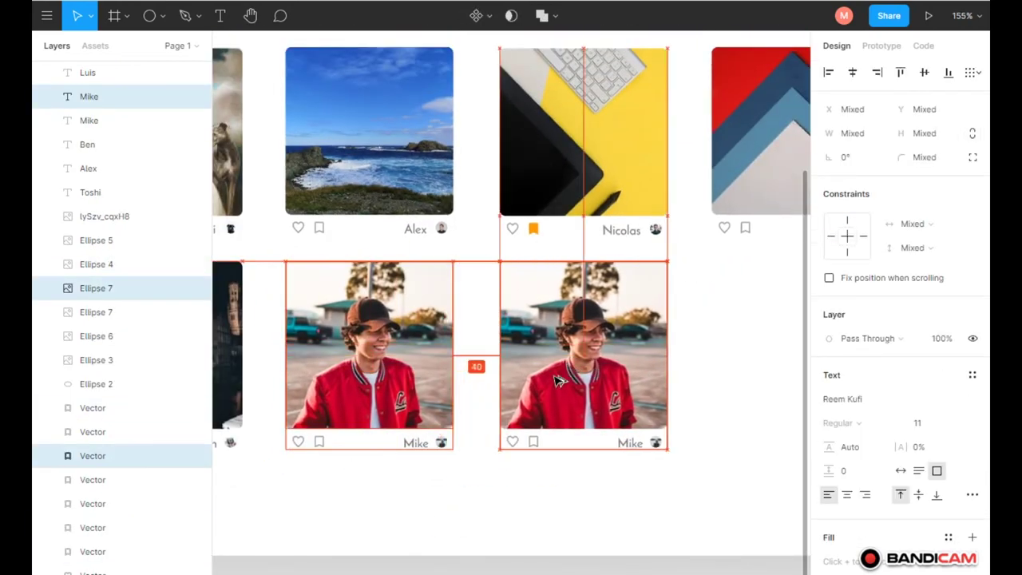
scroll(559, 382, "up", 3)
left_click(424, 319)
left_click(46, 15)
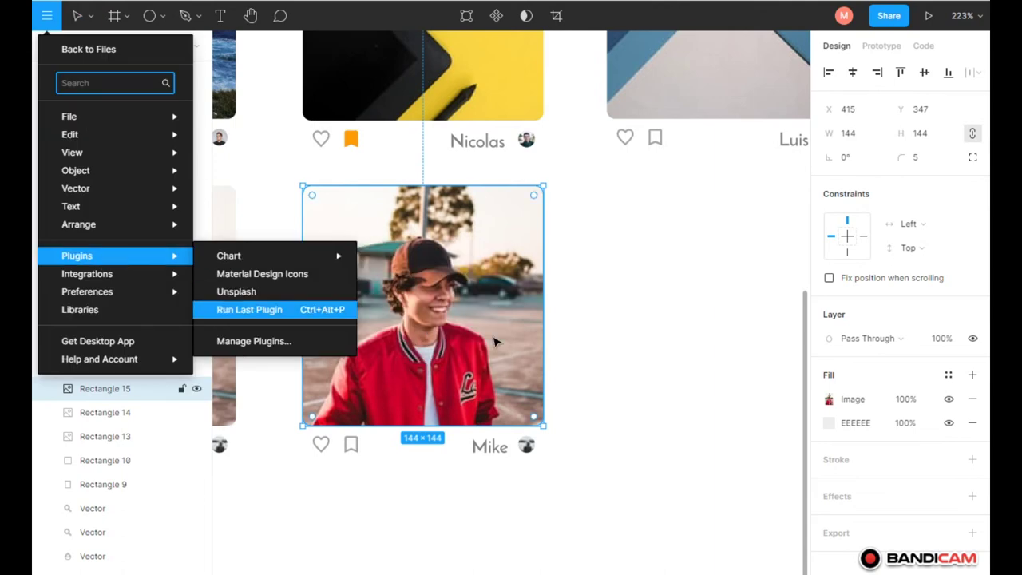
key("Return")
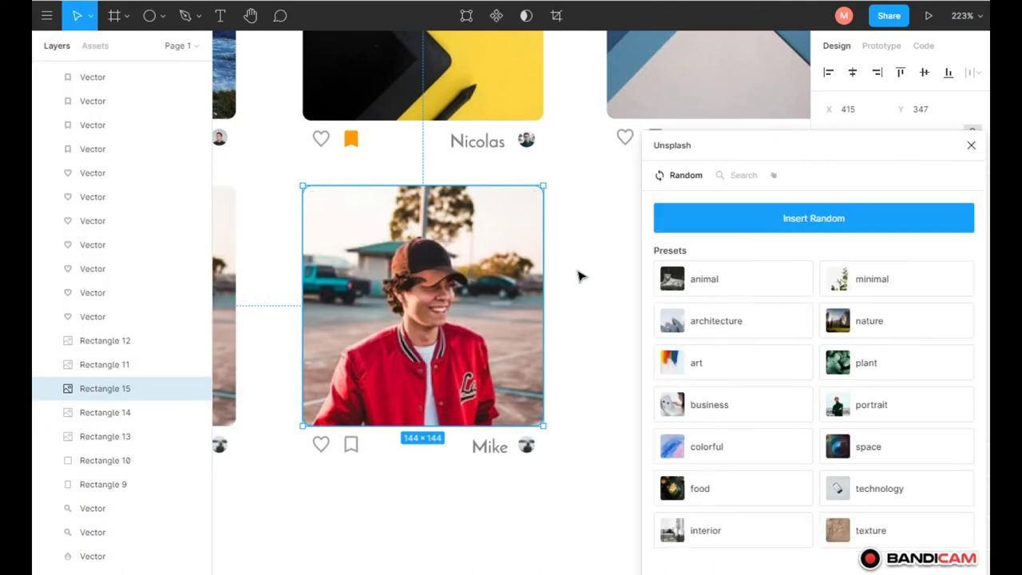
left_click(718, 530)
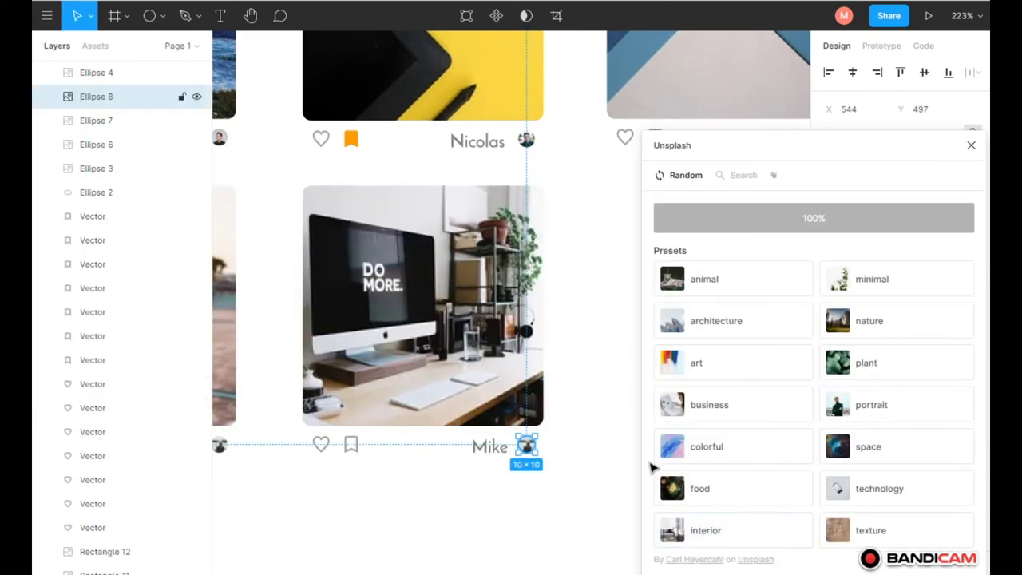
Set the copy's avatar to a searched woman's portrait and rename the author Minh
left_click(743, 175)
type("r")
key("Return")
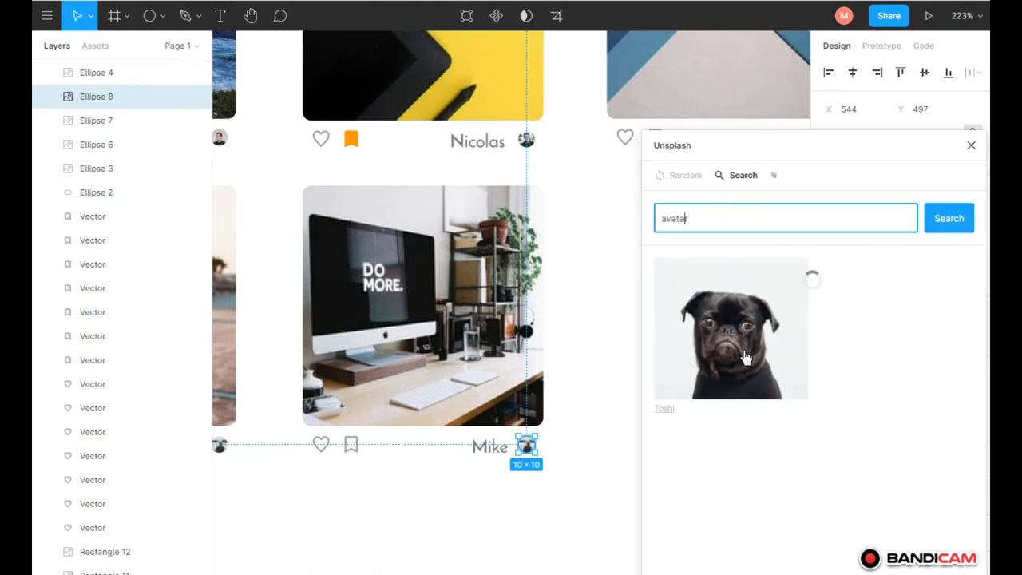
left_click(844, 411)
left_click(496, 447)
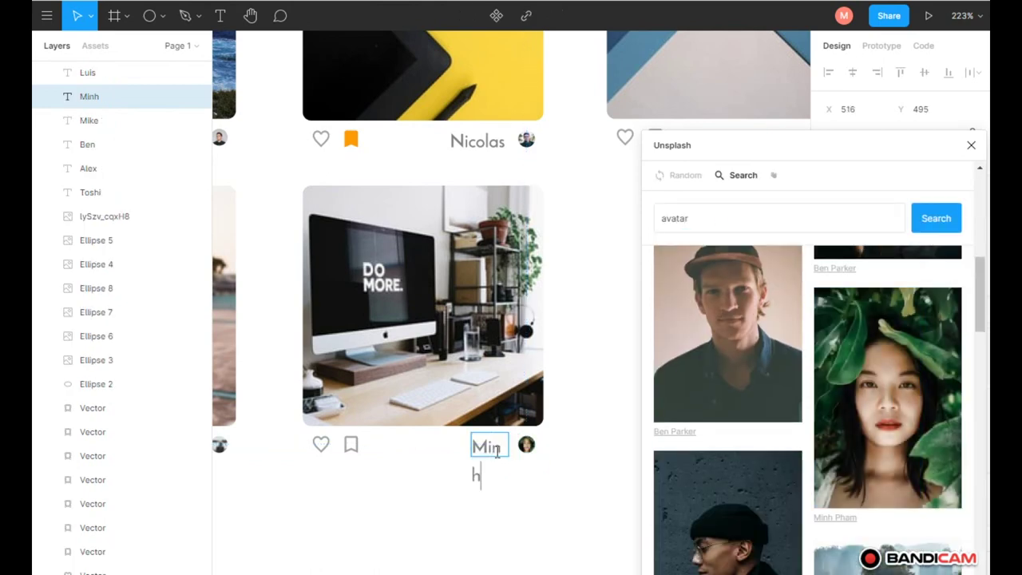
key("Escape")
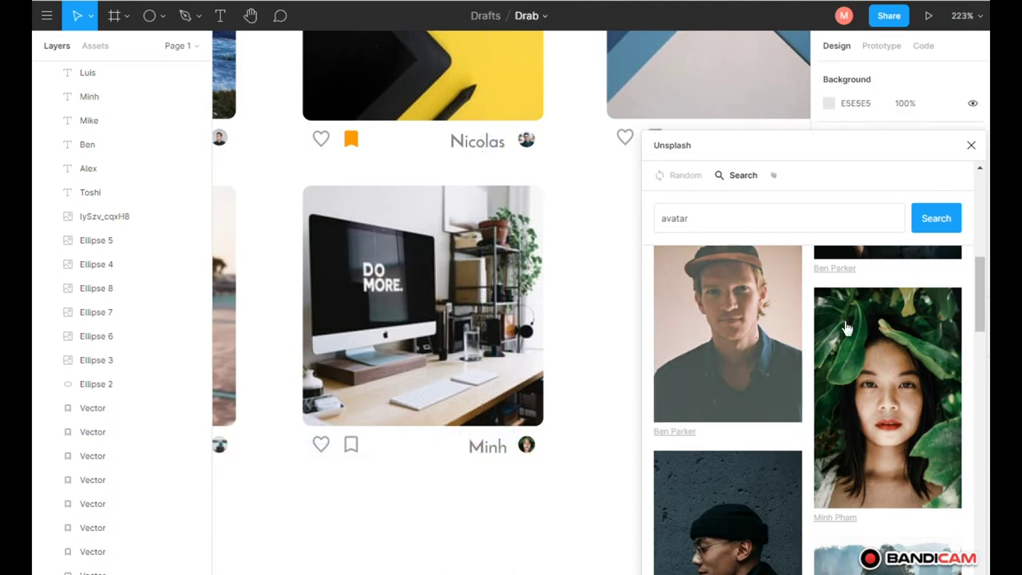
left_click_drag(719, 144, 663, 85)
left_click(915, 86)
Duplicate the Minh card to the right and fill its image with an orange texture photo
key("shift+1")
key("shift+2")
left_click_drag(380, 332, 553, 331)
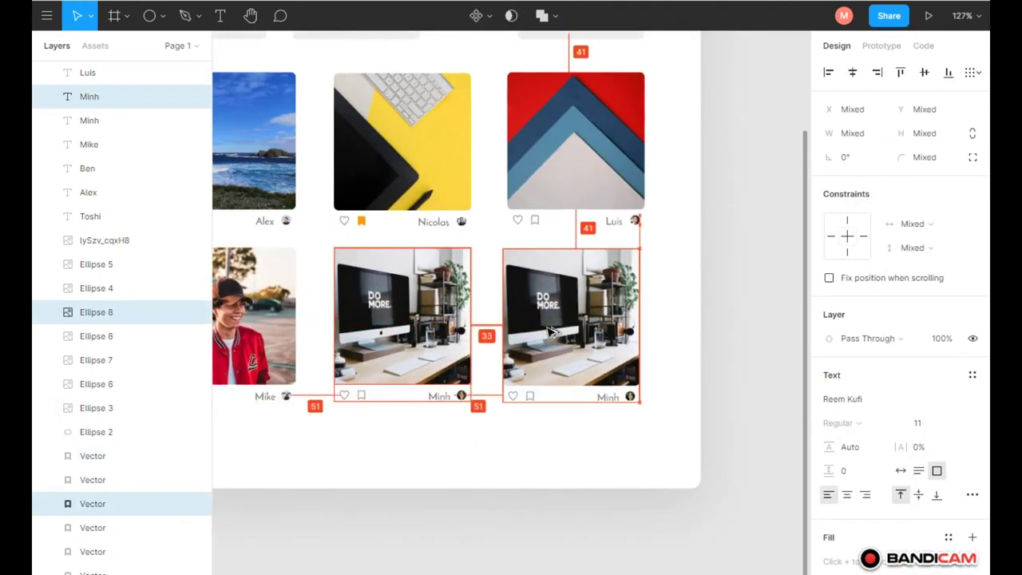
scroll(552, 332, "up", 3)
left_click(520, 377, "ctrl")
left_click(46, 15)
left_click(520, 377)
key("ctrl+alt+p")
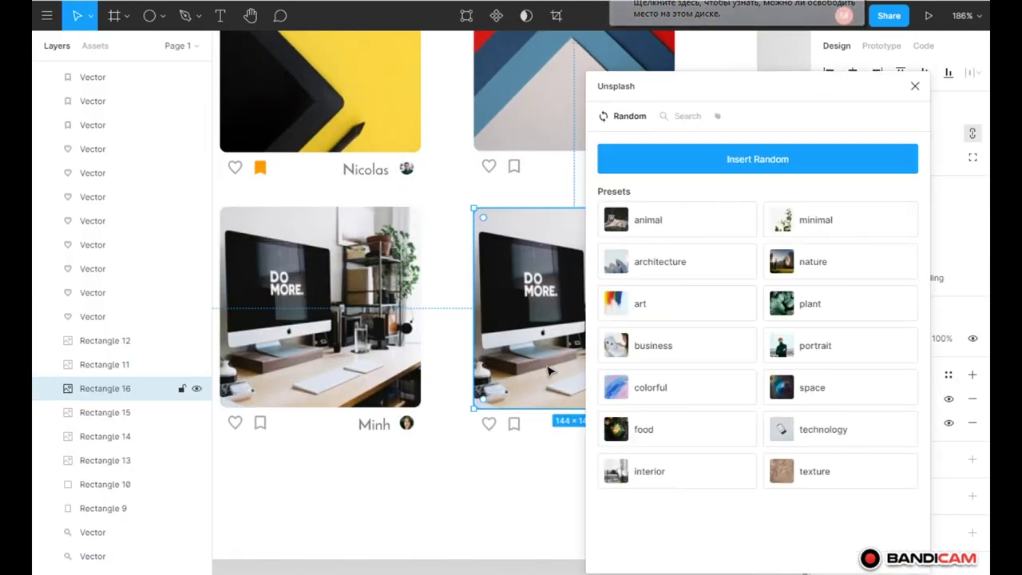
mouse_move(667, 85)
left_mouse_down()
mouse_move(315, 84)
mouse_move(245, 123)
left_mouse_up()
left_click(456, 466)
Give the orange card an avatar from the search results and rename the author Shane
left_click(267, 152)
type("avatar")
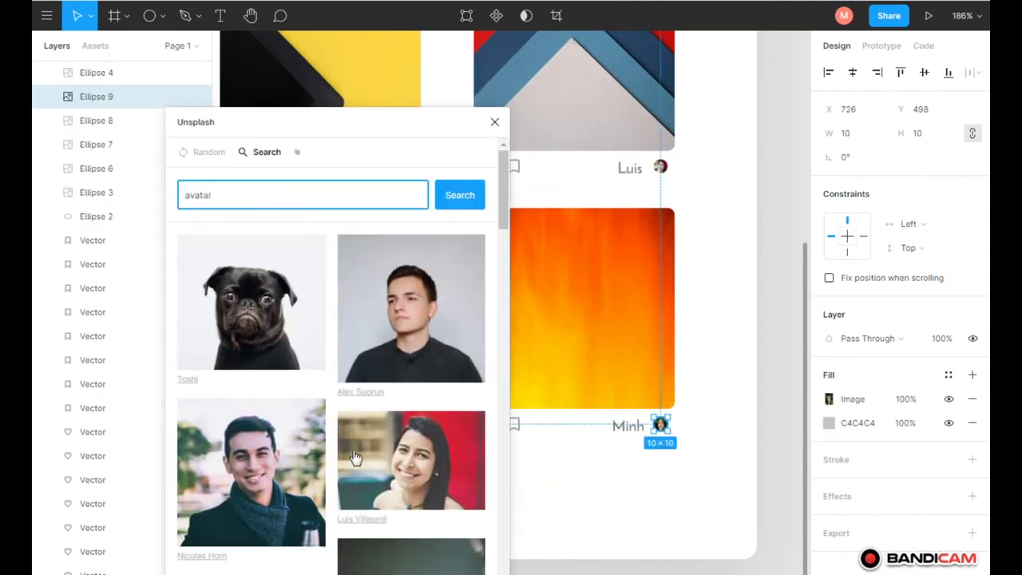
scroll(331, 384, "down", 5)
left_click(239, 430)
left_click(622, 428)
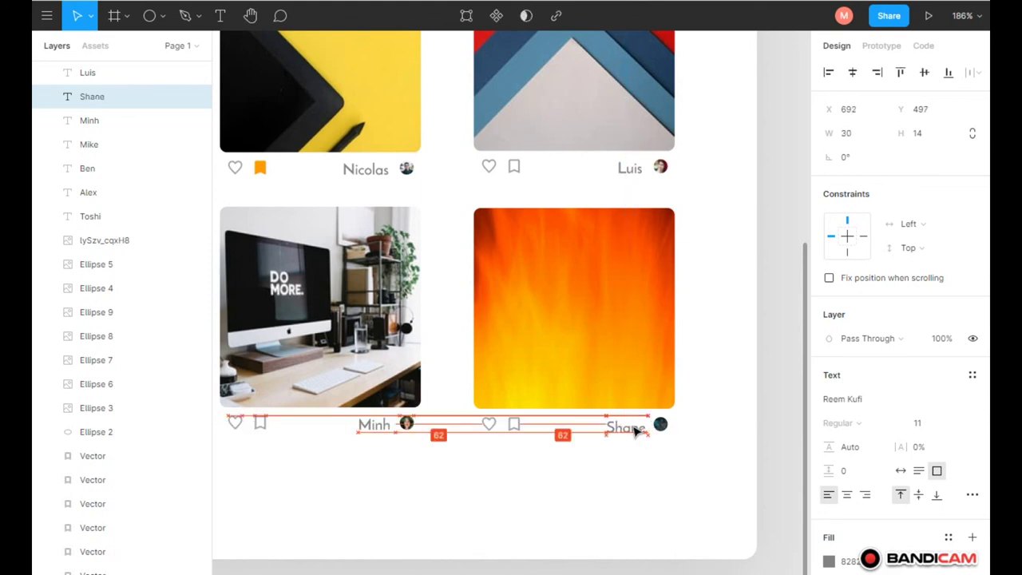
type("Shane")
left_click(642, 451)
scroll(692, 430, "down", 5)
scroll(514, 438, "up", 5)
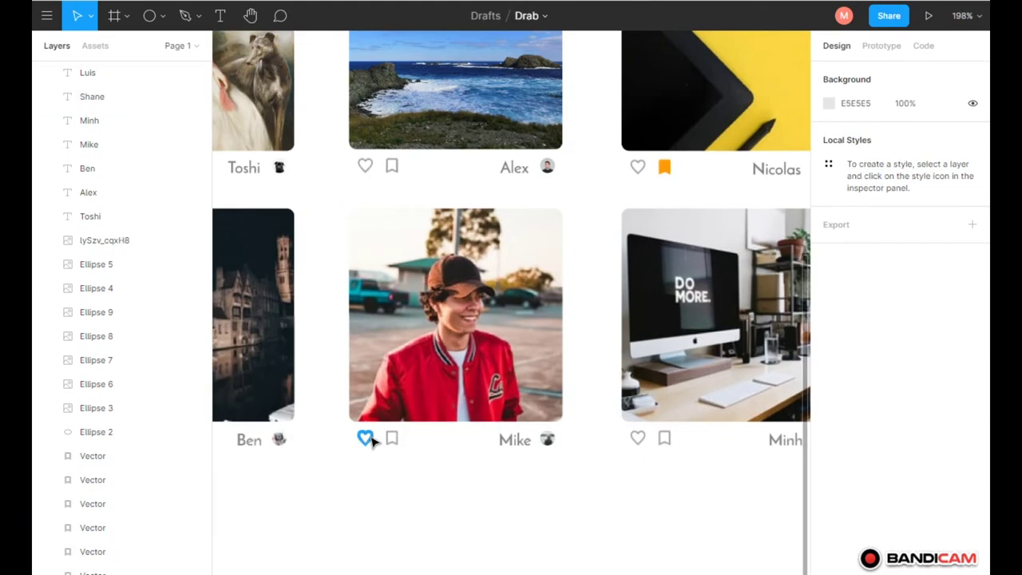
scroll(365, 439, "down", 3)
Make the like heart on Mike's card red, matching Toshi's red heart
left_click(312, 273)
scroll(478, 446, "up", 5)
scroll(539, 338, "down", 5)
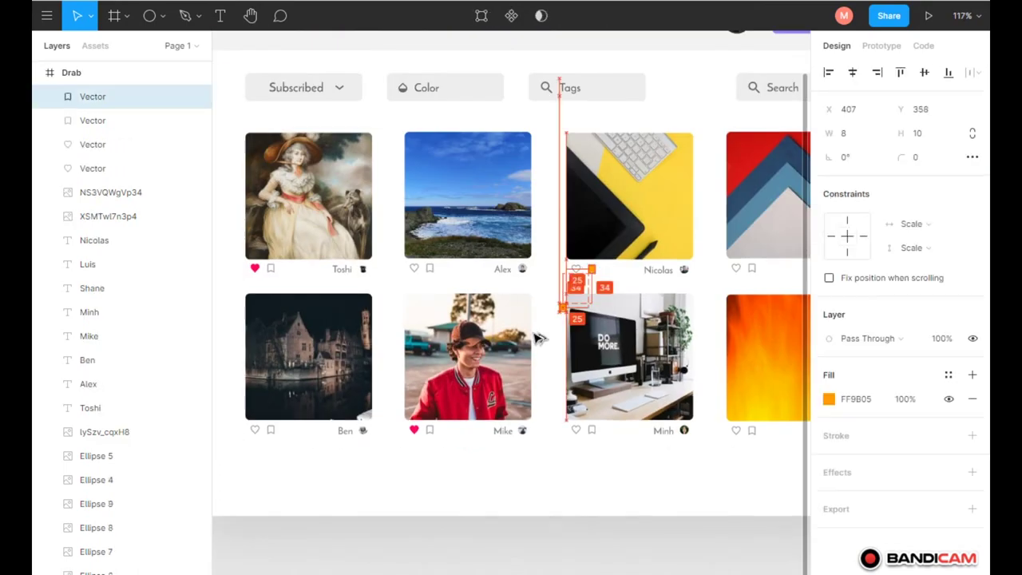
left_click(452, 479)
scroll(452, 479, "up", 2)
scroll(365, 474, "down", 2)
scroll(566, 240, "up", 5)
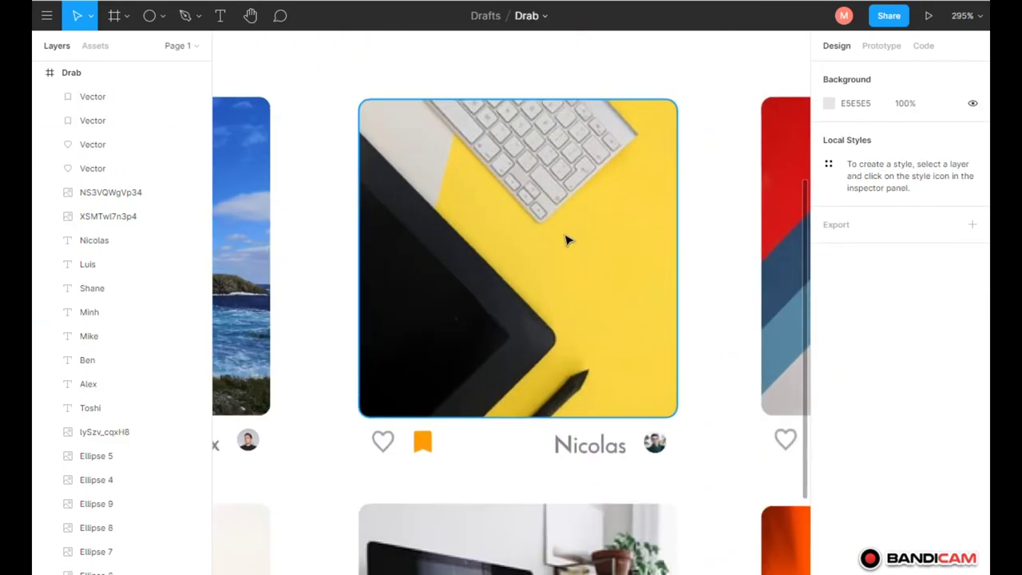
scroll(715, 461, "down", 5)
scroll(715, 461, "down", 1)
left_click(336, 375)
Alt-drag the second row of cards down to create a third row
left_click_drag(336, 383, 334, 476)
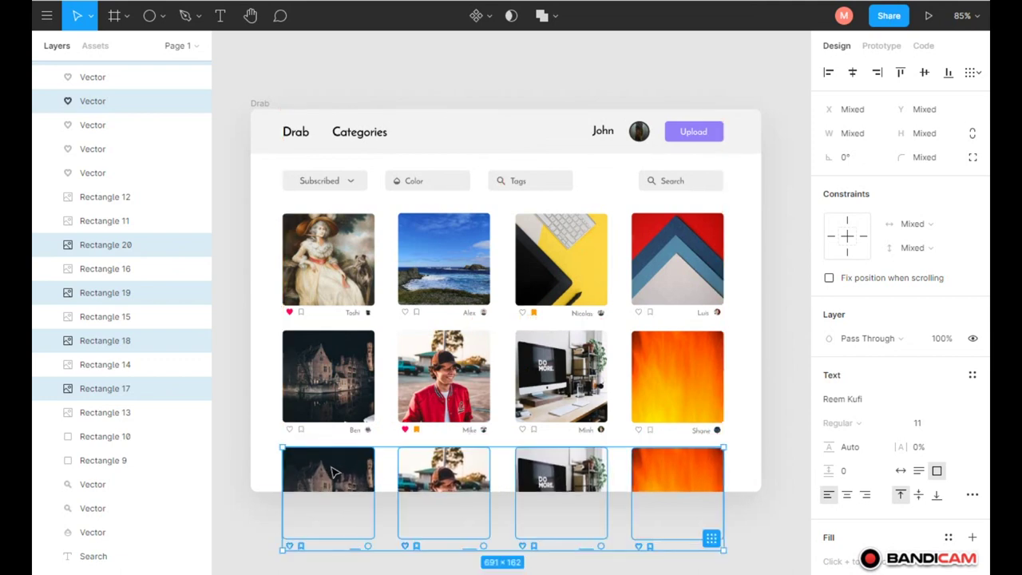
key("Escape")
scroll(540, 491, "up", 3)
Fill the third row's images with fresh Unsplash plant and food photos
left_click(297, 479)
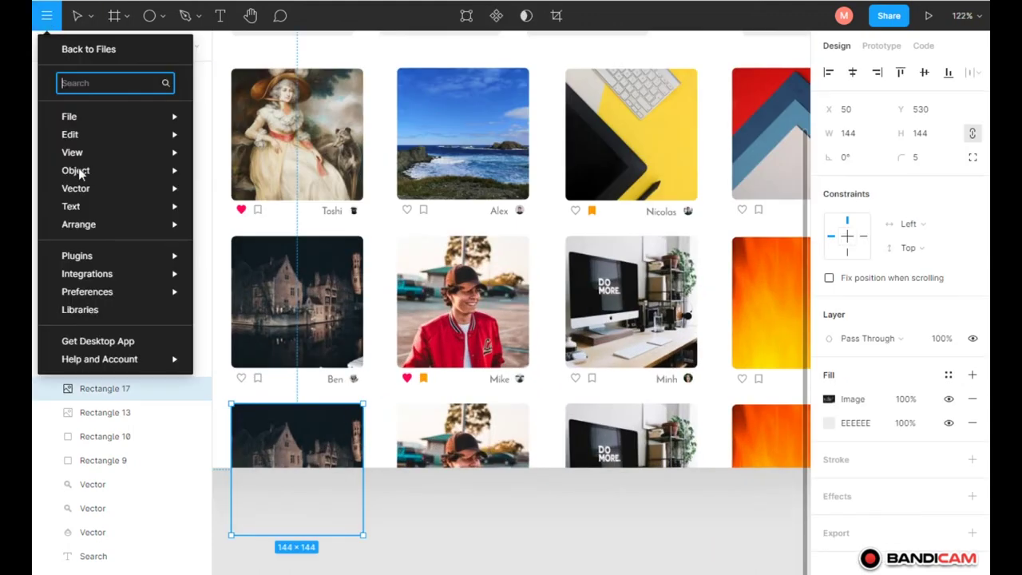
key("ctrl+alt+p")
left_click(409, 335)
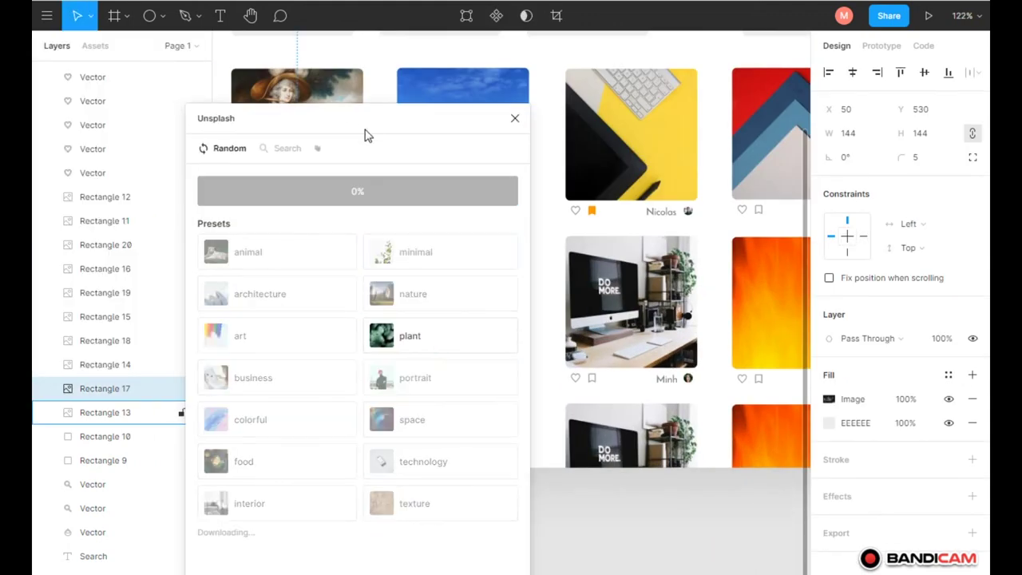
left_click_drag(345, 121, 267, 128)
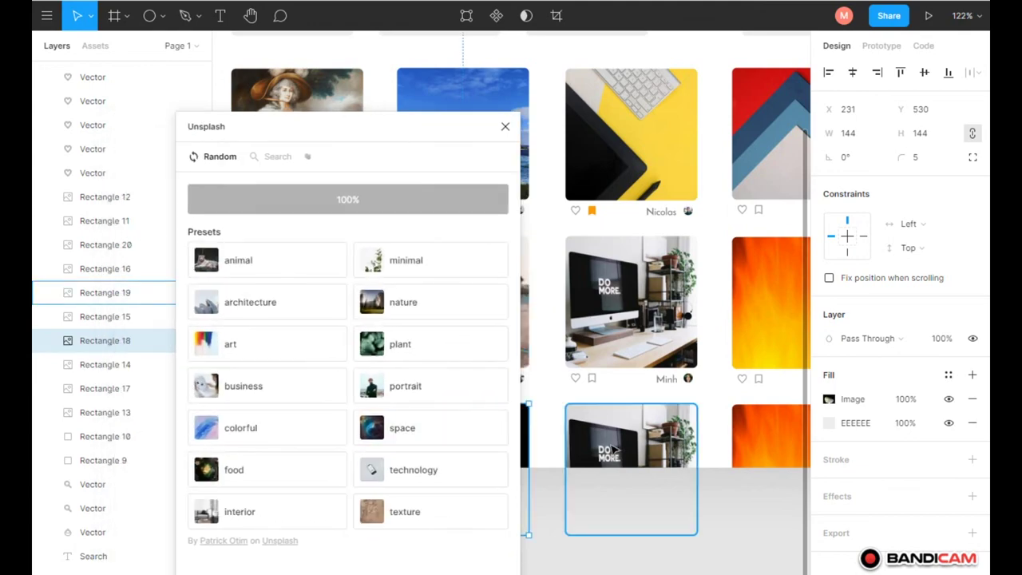
left_click(751, 443)
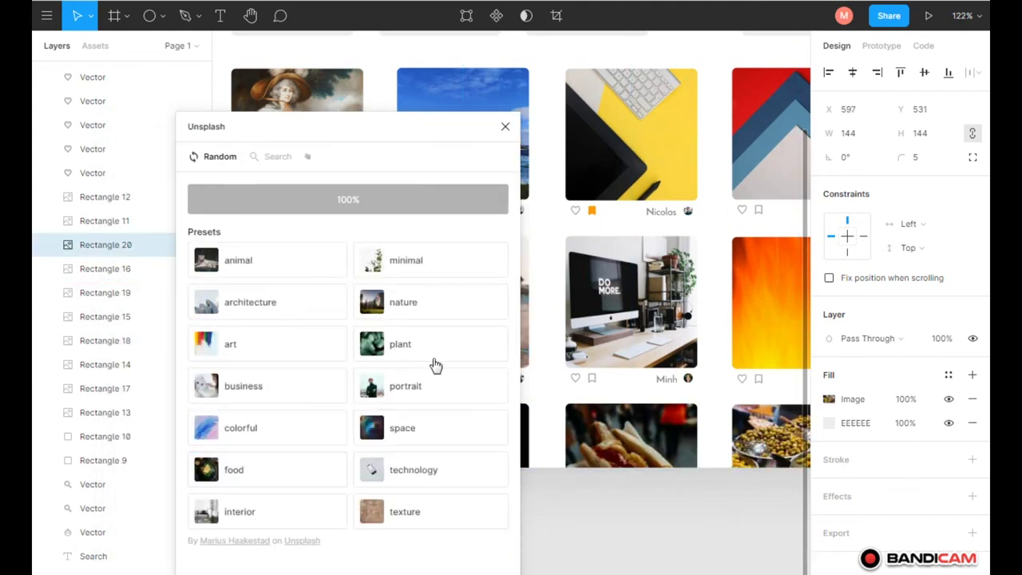
key("Escape")
key("shift+1")
left_click(771, 369)
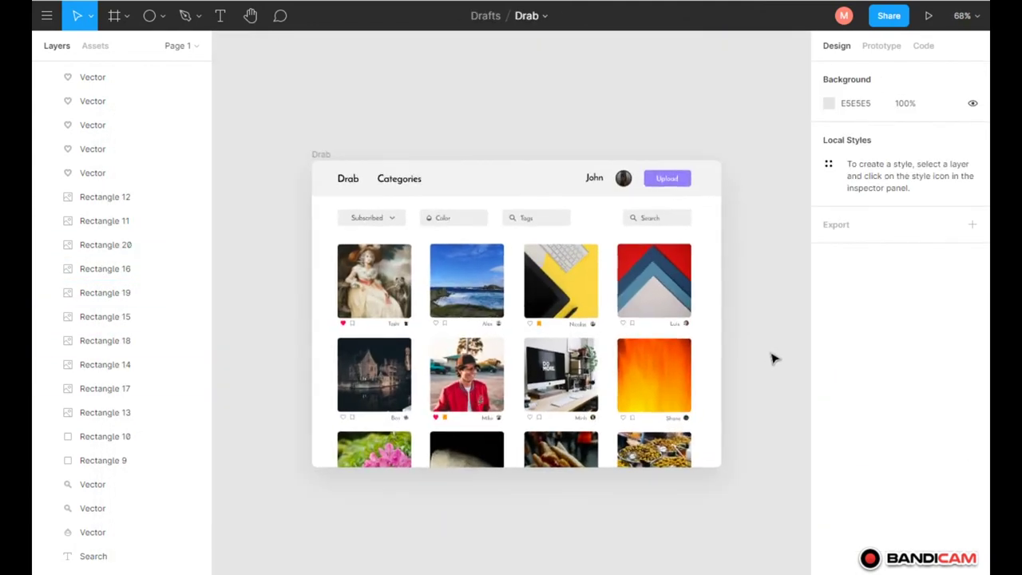